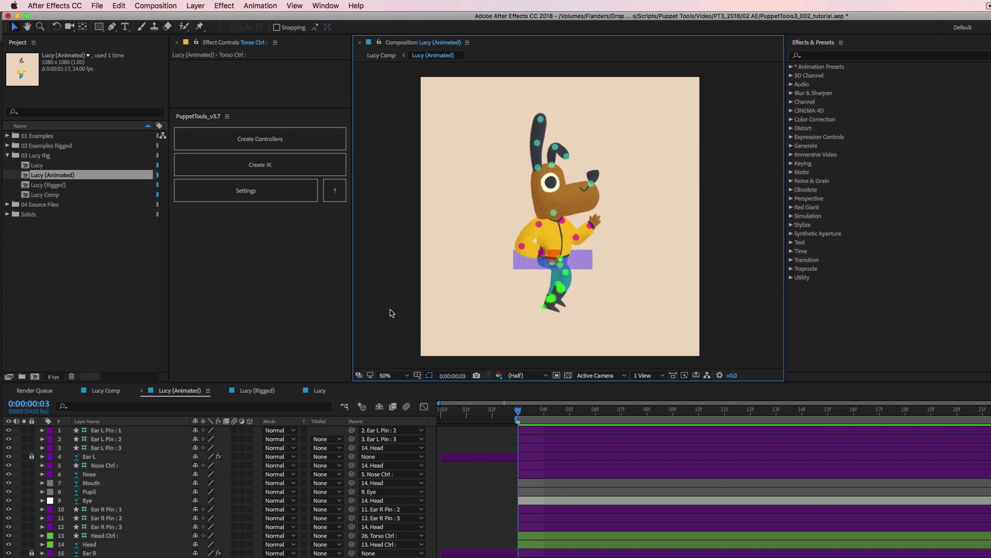
- Open the Lucy (Rigged) composition, try moving the character with its rig controllers, and undo the move
{"action": "left_click", "coordinate": [261, 390]}
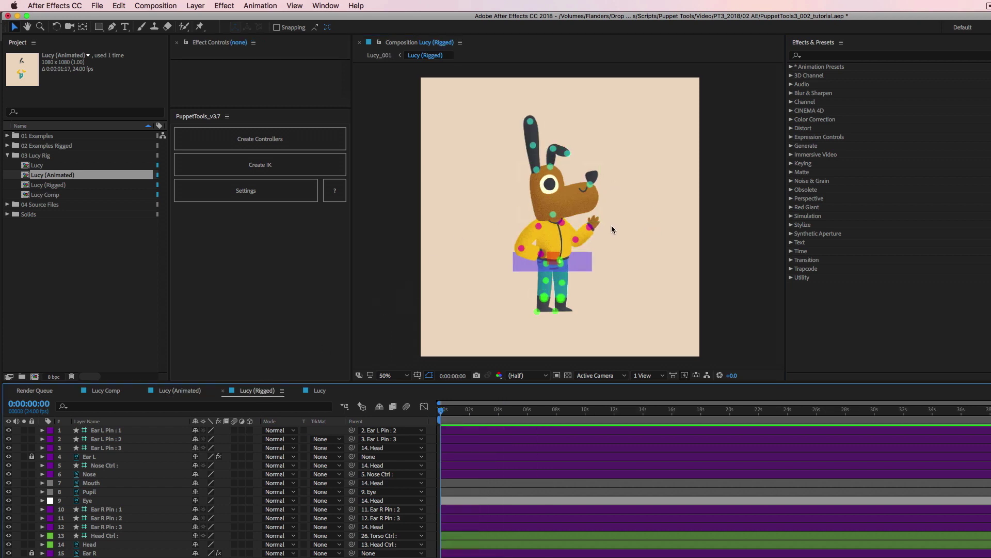
{"action": "left_click", "coordinate": [590, 227]}
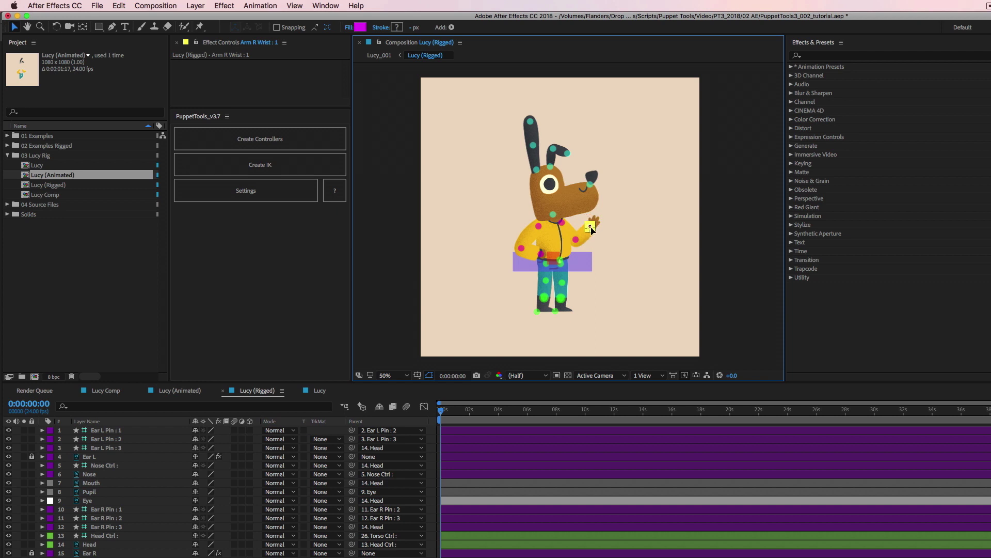
{"action": "left_click_drag", "start_coordinate": [585, 266], "coordinate": [555, 305]}
{"action": "key", "text": "super+z"}
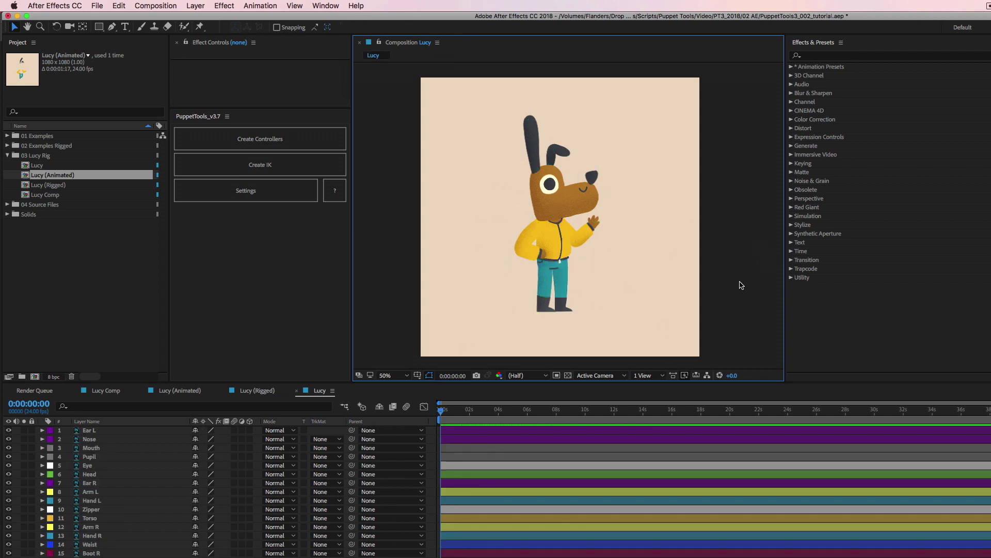
- Look over the PuppetTools settings with the Lucy (Rigged) composition open, and hide them again
{"action": "left_click", "coordinate": [238, 393]}
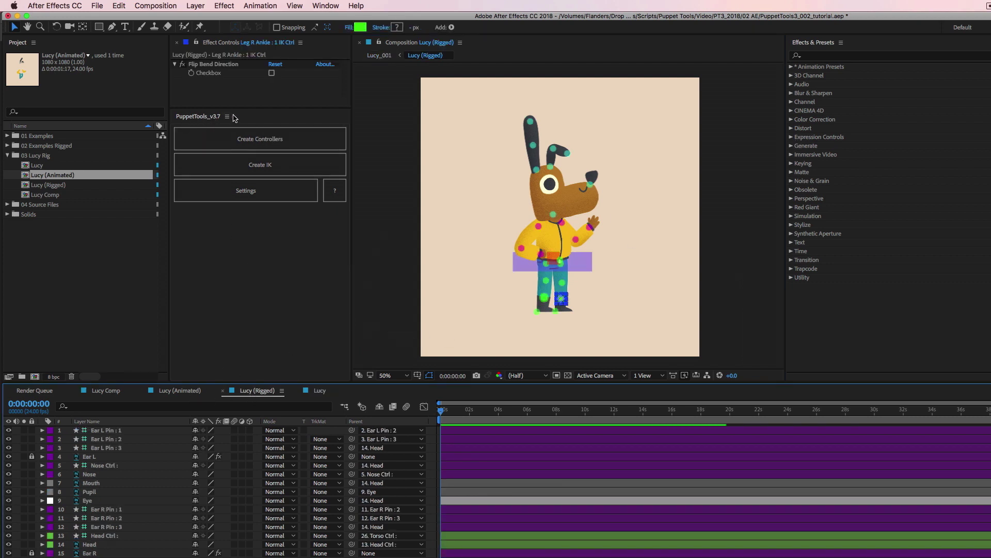
{"action": "left_click", "coordinate": [258, 191]}
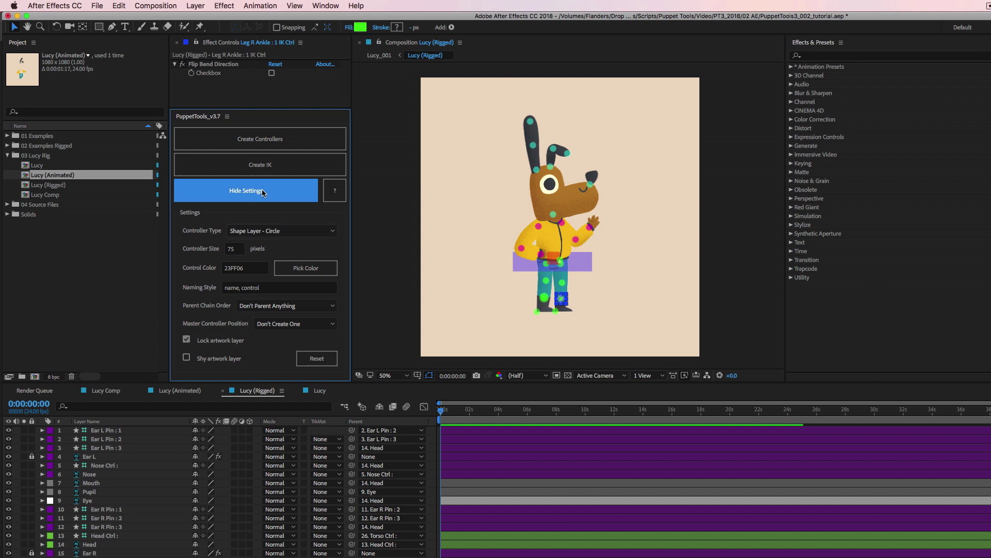
{"action": "left_click", "coordinate": [304, 190]}
{"action": "left_click", "coordinate": [628, 258]}
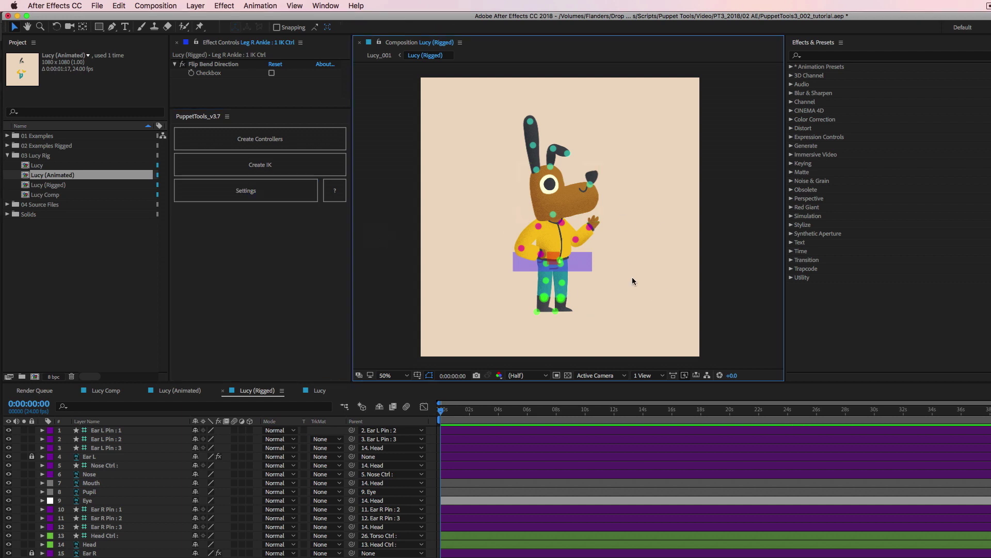
{"action": "key", "text": "space"}
{"action": "left_click_drag", "start_coordinate": [623, 260], "coordinate": [631, 261]}
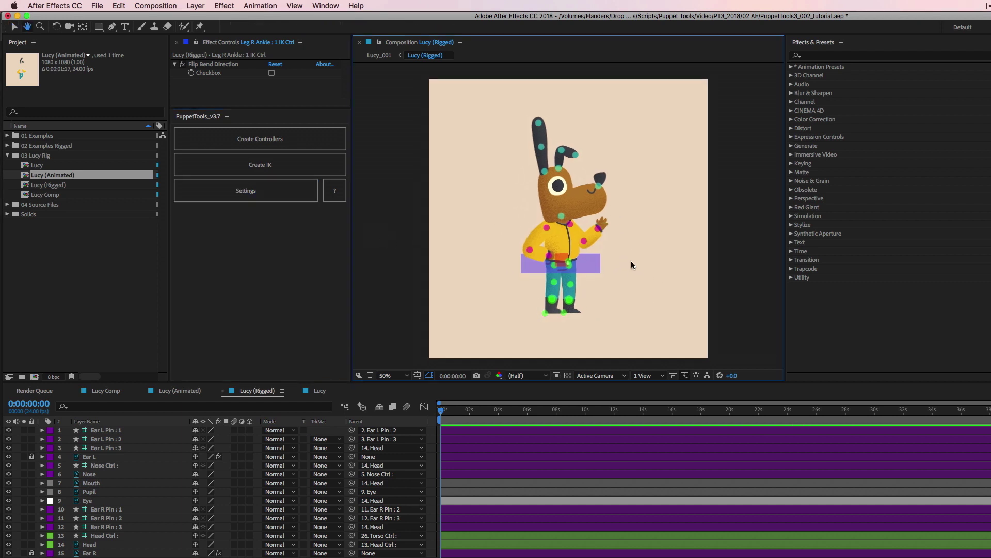
- Try shifting the rigged character's body with the waist controller, and undo the move
{"action": "left_click", "coordinate": [320, 391]}
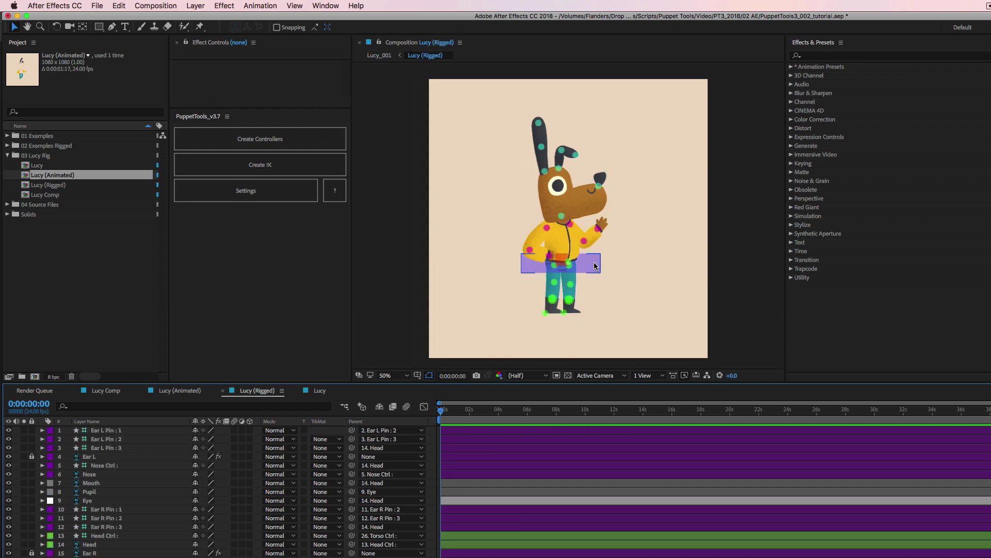
{"action": "left_click", "coordinate": [595, 266]}
{"action": "left_click_drag", "start_coordinate": [596, 268], "coordinate": [565, 275]}
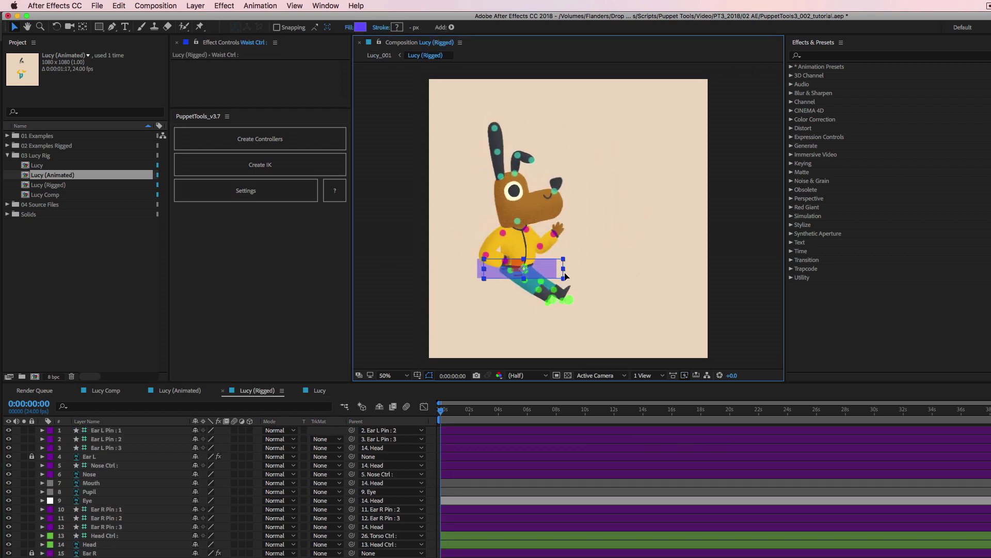
{"action": "key", "text": "super+z"}
{"action": "left_click", "coordinate": [742, 275]}
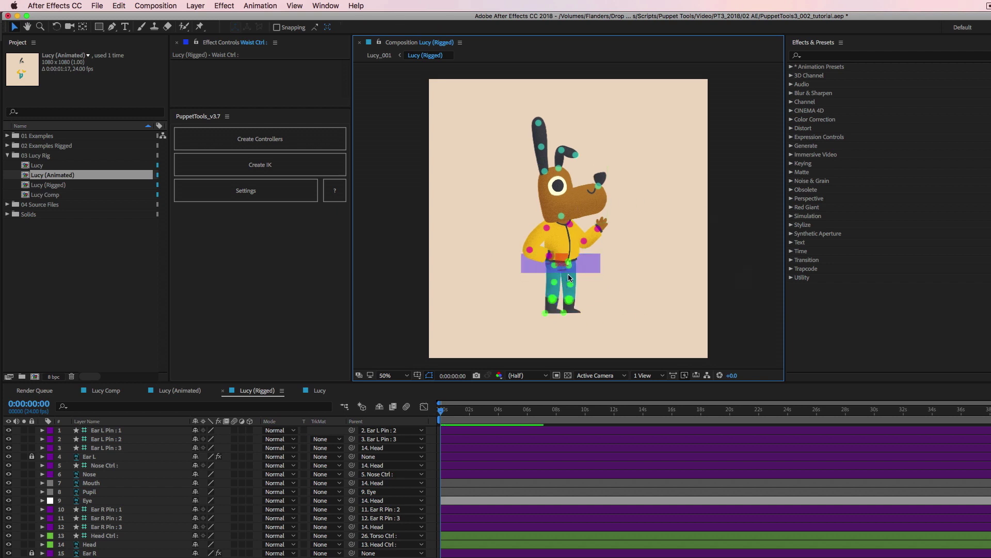
- Solo the Leg R and Boot R layers in the Lucy composition
{"action": "left_click", "coordinate": [319, 390]}
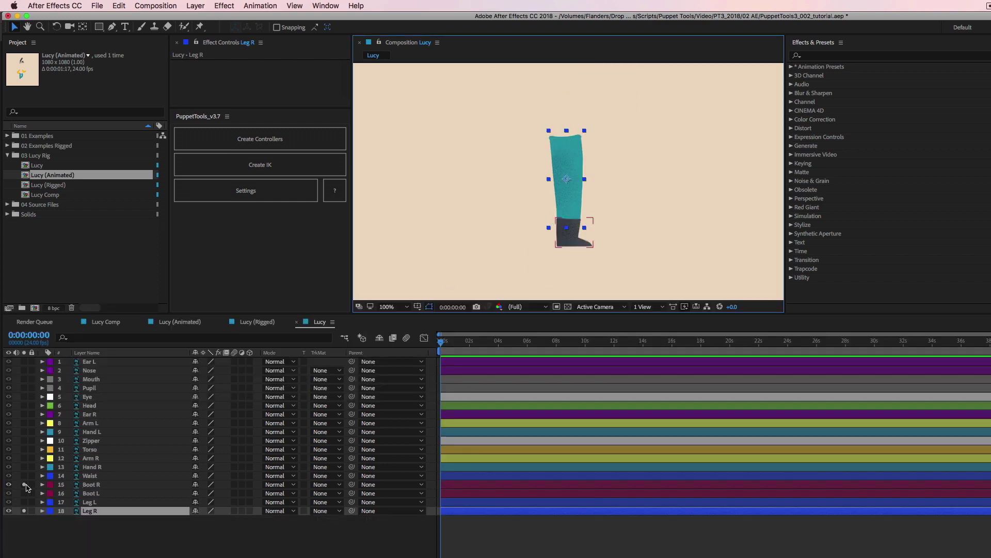
{"action": "left_click", "coordinate": [25, 485]}
{"action": "left_click", "coordinate": [24, 485]}
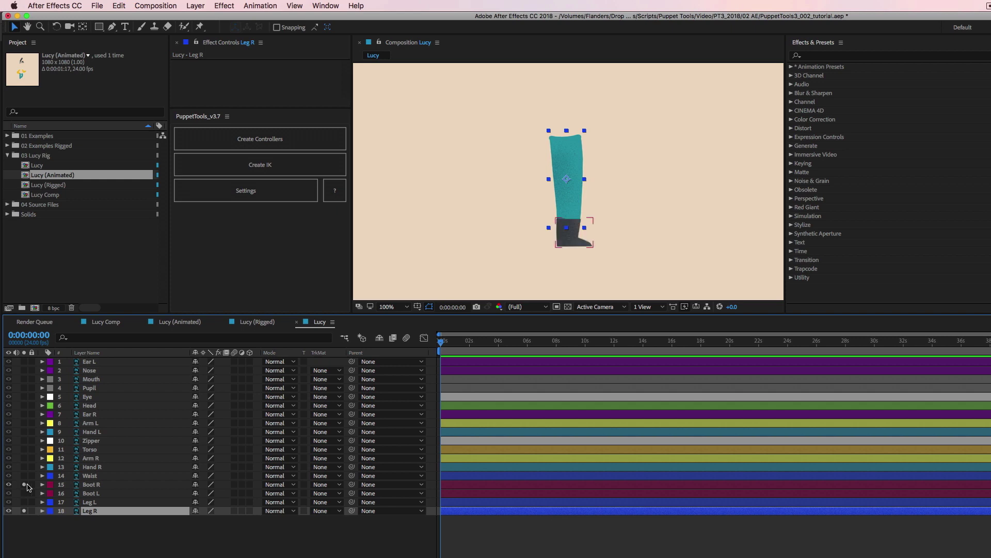
- Examine the right leg's ankle IK controller and the Boot R controller in the Lucy (Rigged) composition
{"action": "left_click", "coordinate": [250, 323]}
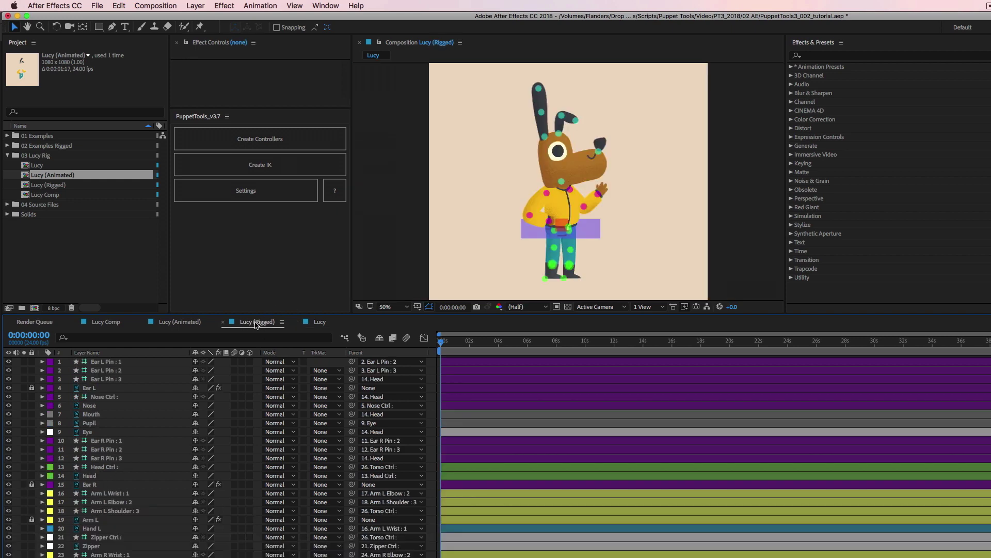
{"action": "left_click", "coordinate": [570, 268]}
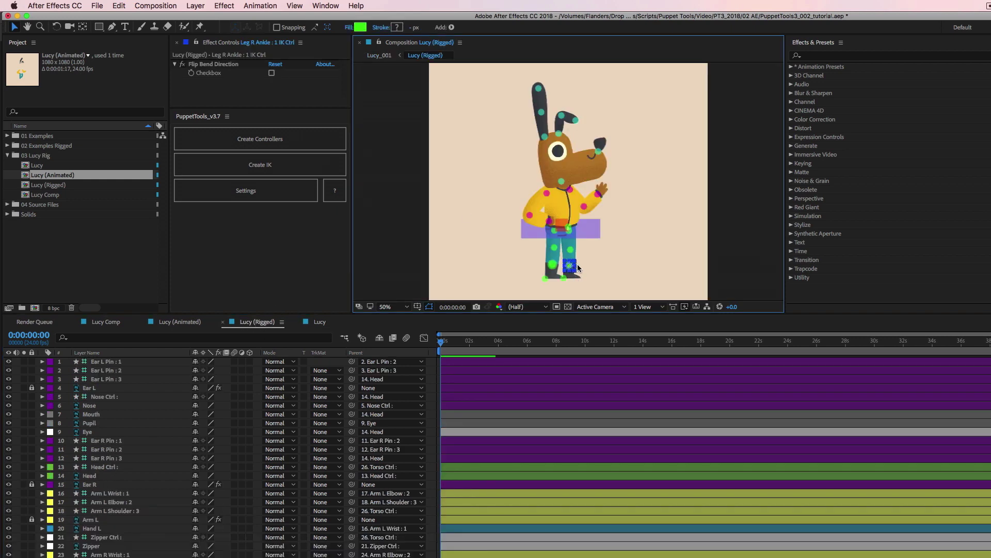
{"action": "key", "text": "period"}
{"action": "key", "text": "period"}
{"action": "left_click_drag", "start_coordinate": [597, 277], "coordinate": [598, 77]}
{"action": "left_click_drag", "start_coordinate": [609, 192], "coordinate": [608, 300]}
{"action": "mouse_move", "coordinate": [574, 263]}
{"action": "left_mouse_down"}
{"action": "mouse_move", "coordinate": [579, 247]}
{"action": "mouse_move", "coordinate": [571, 257]}
{"action": "left_mouse_up"}
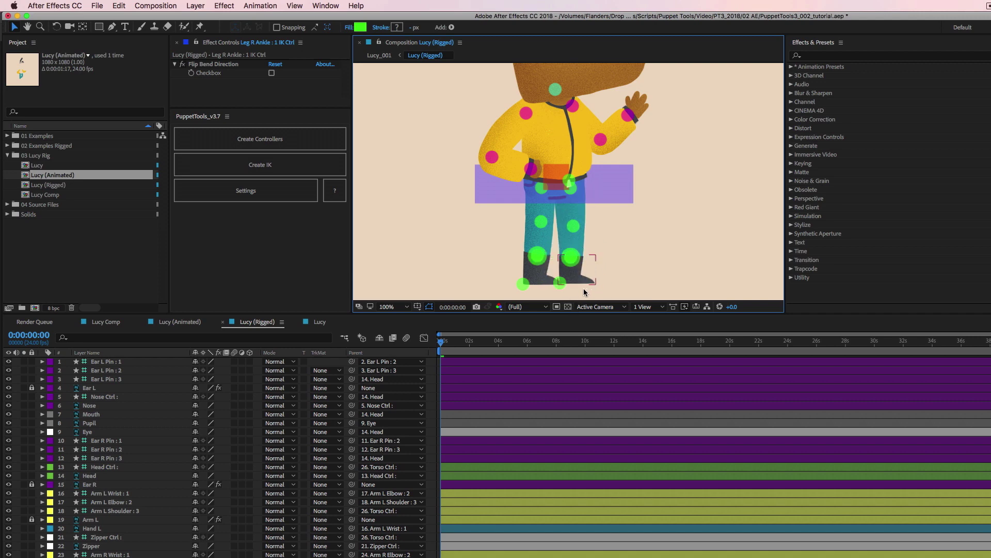
{"action": "left_click", "coordinate": [561, 284]}
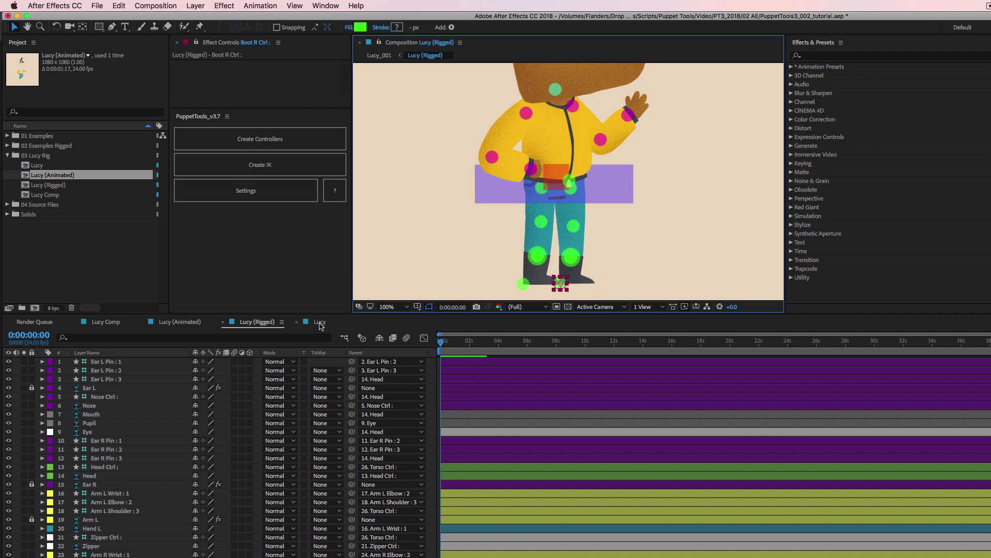
- Place three puppet pins on Leg R in the Lucy composition, at the hip, knee and ankle
{"action": "left_click", "coordinate": [319, 323]}
{"action": "left_click", "coordinate": [200, 28]}
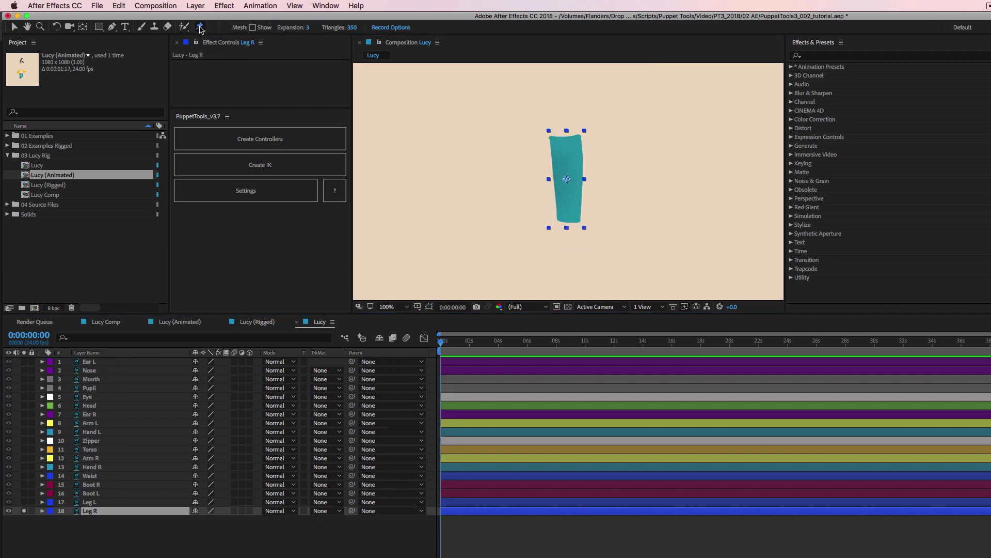
{"action": "left_click", "coordinate": [566, 139]}
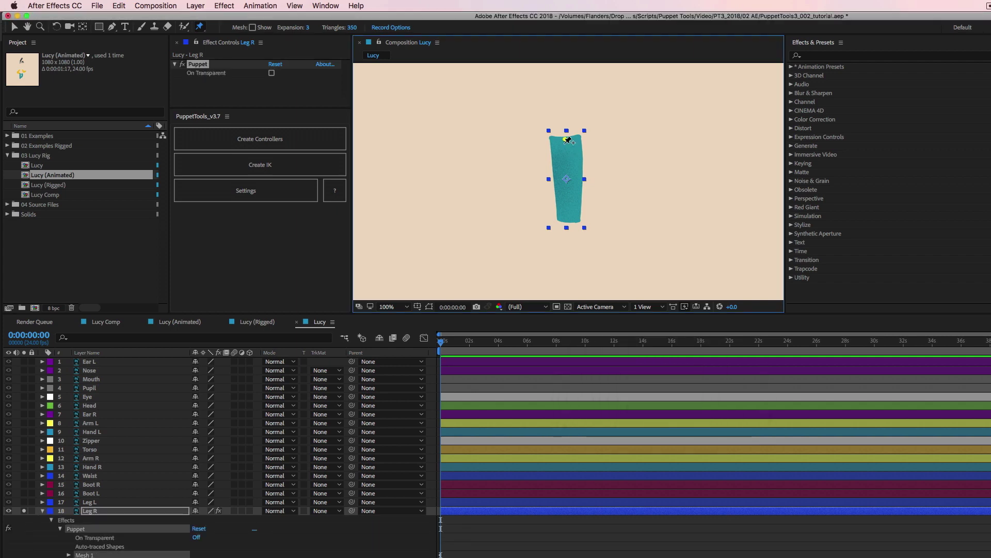
{"action": "left_click", "coordinate": [569, 181]}
{"action": "left_click", "coordinate": [570, 220]}
- Try creating PuppetTools controllers for Leg R's puppet pins at the default size, and undo them
{"action": "left_click", "coordinate": [72, 511]}
{"action": "left_click", "coordinate": [76, 530]}
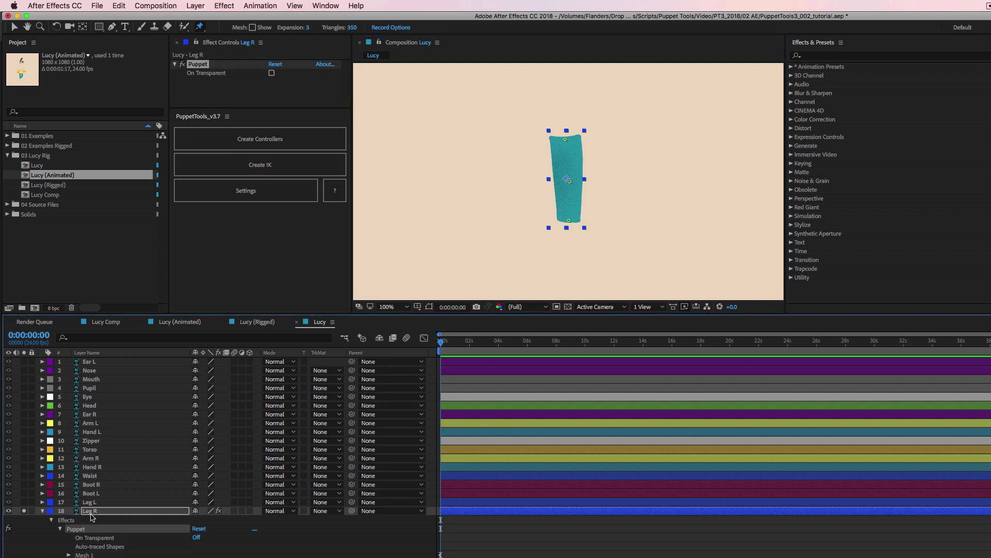
{"action": "left_click", "coordinate": [272, 146]}
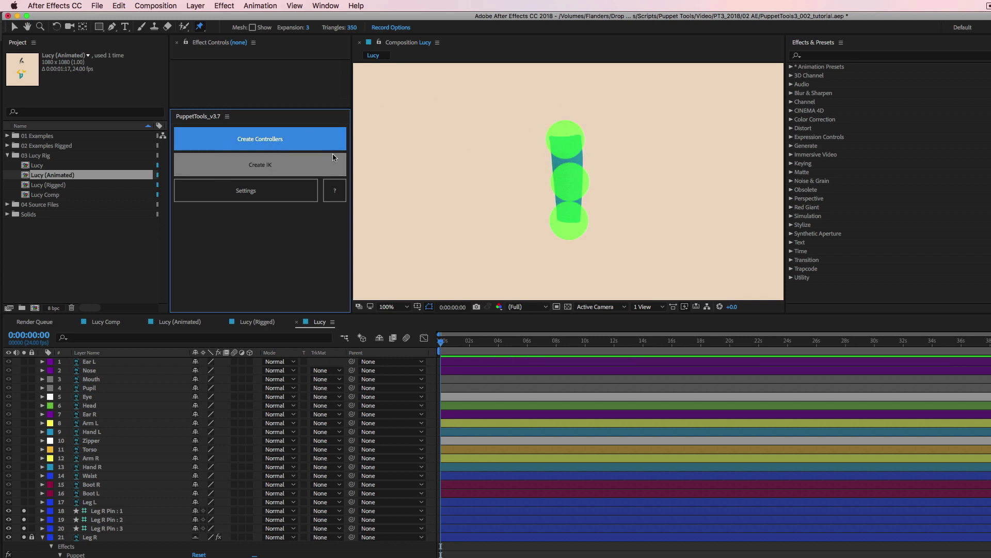
{"action": "key", "text": "super+z"}
- Set the PuppetTools controller size to 25 pixels and create controllers for Leg R's three puppet pins
{"action": "left_click", "coordinate": [257, 193]}
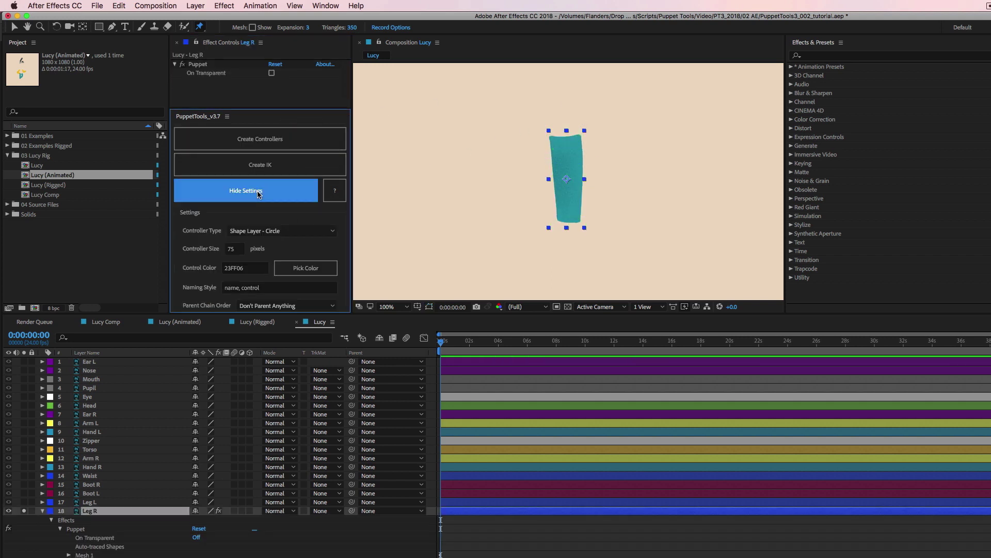
{"action": "left_click", "coordinate": [238, 249]}
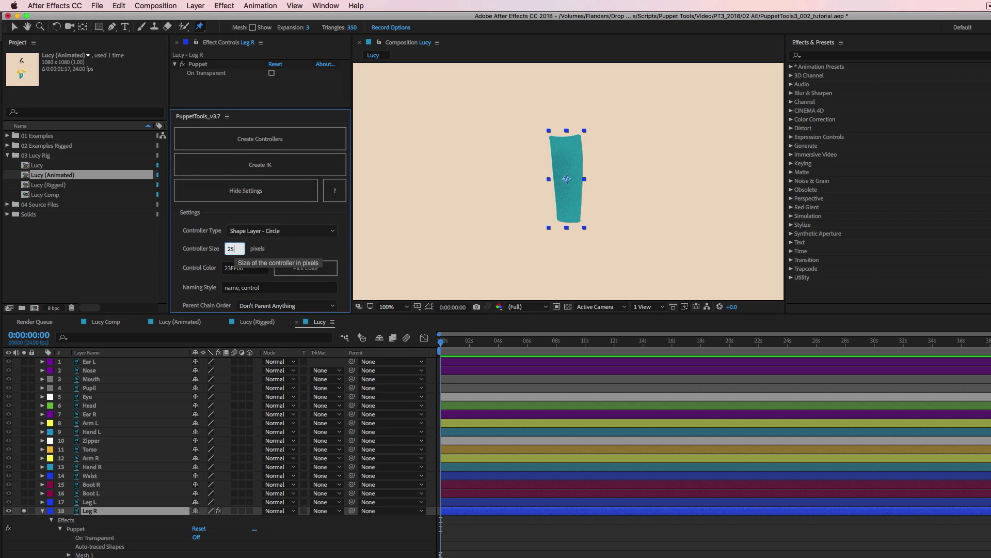
{"action": "left_click", "coordinate": [271, 138]}
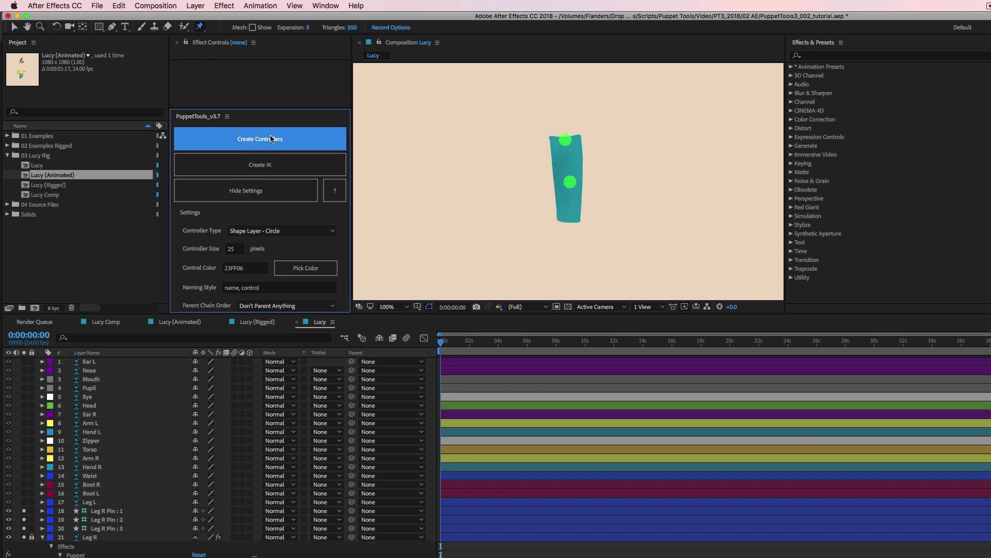
{"action": "left_click", "coordinate": [713, 204]}
{"action": "key", "text": "v"}
{"action": "key", "text": "comma"}
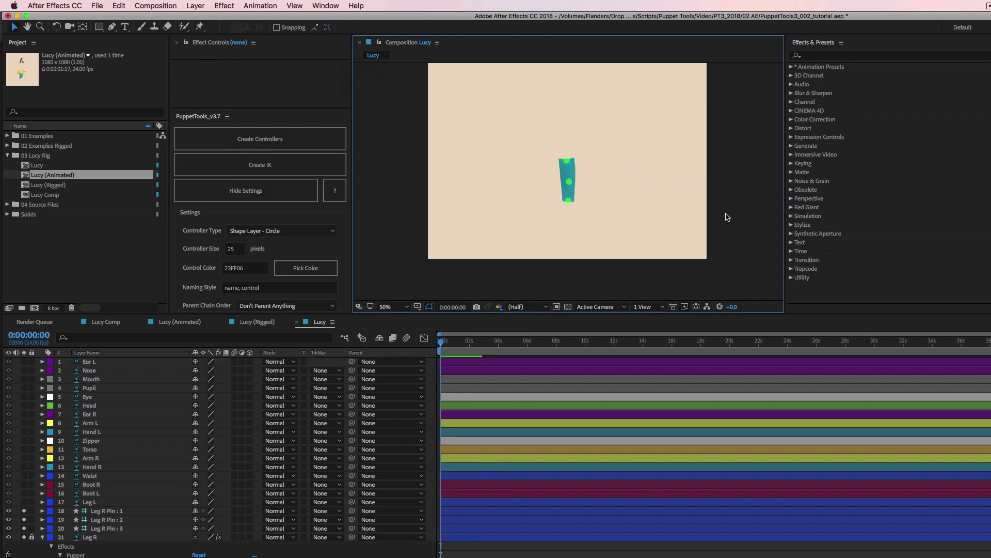
{"action": "key", "text": "period"}
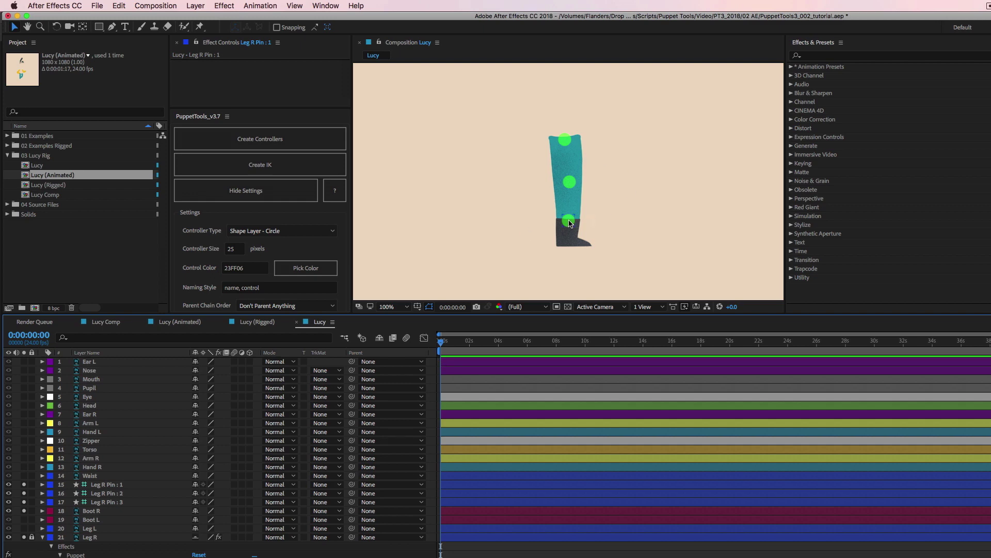
- Create an IK setup from the Leg R Pin 1, 2 and 3 controllers, starting with the ankle
{"action": "left_click", "coordinate": [570, 223]}
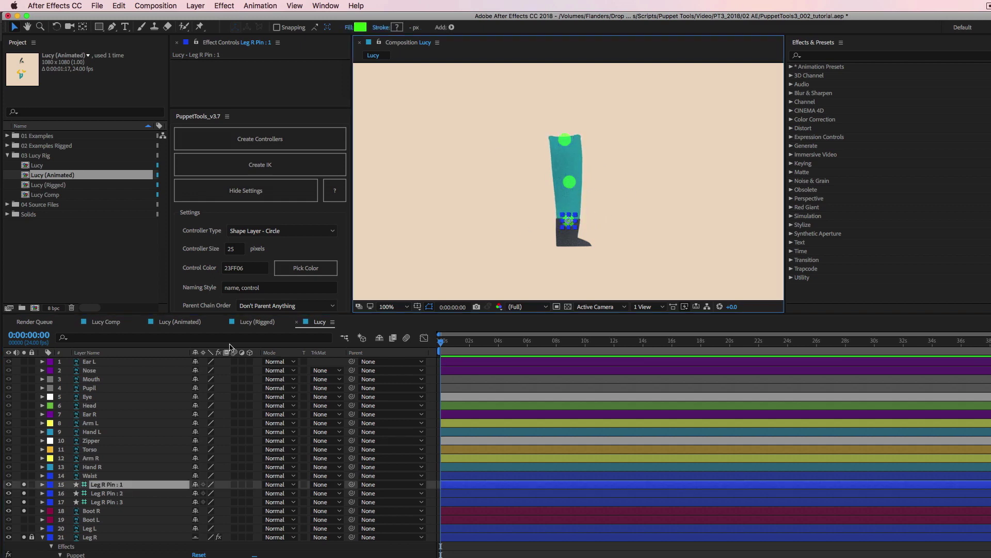
{"action": "left_click", "coordinate": [109, 493], "text": "shift"}
{"action": "left_click", "coordinate": [114, 503], "text": "shift"}
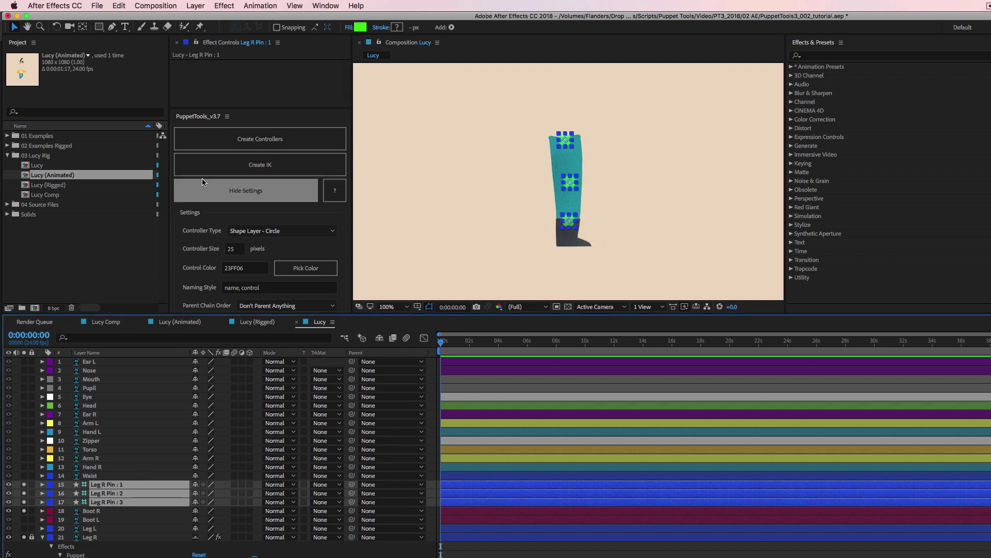
{"action": "left_click", "coordinate": [270, 163]}
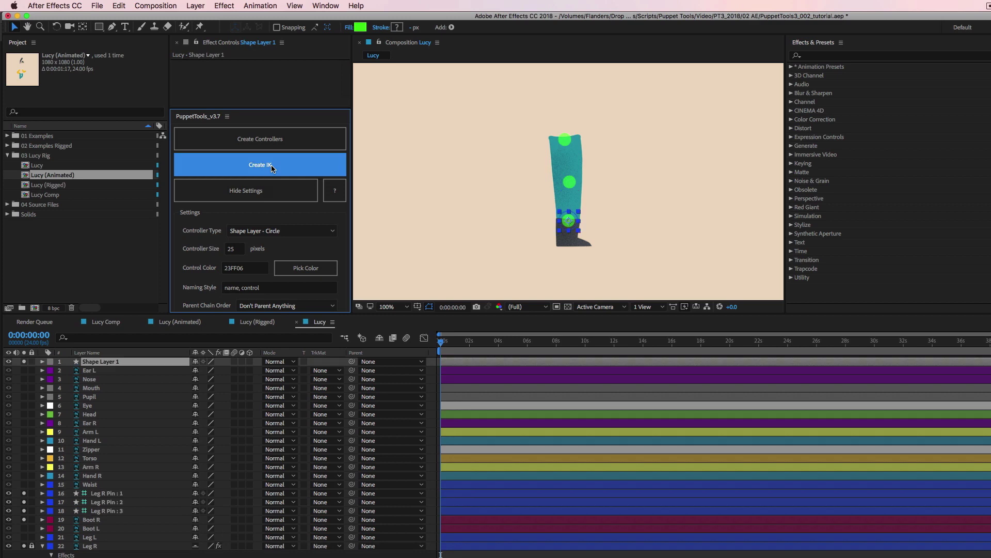
- Test the leg's IK controller by bending the knee and toggling Flip Bend Direction, and return the leg to its straight pose
{"action": "mouse_move", "coordinate": [568, 221]}
{"action": "left_mouse_down"}
{"action": "mouse_move", "coordinate": [587, 192]}
{"action": "mouse_move", "coordinate": [641, 166]}
{"action": "mouse_move", "coordinate": [570, 206]}
{"action": "left_mouse_up"}
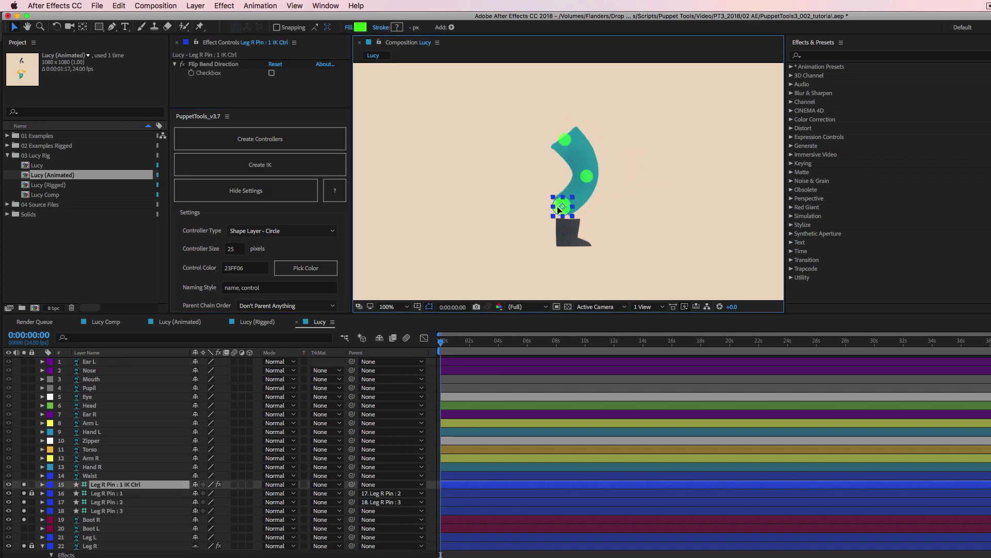
{"action": "left_click", "coordinate": [271, 73]}
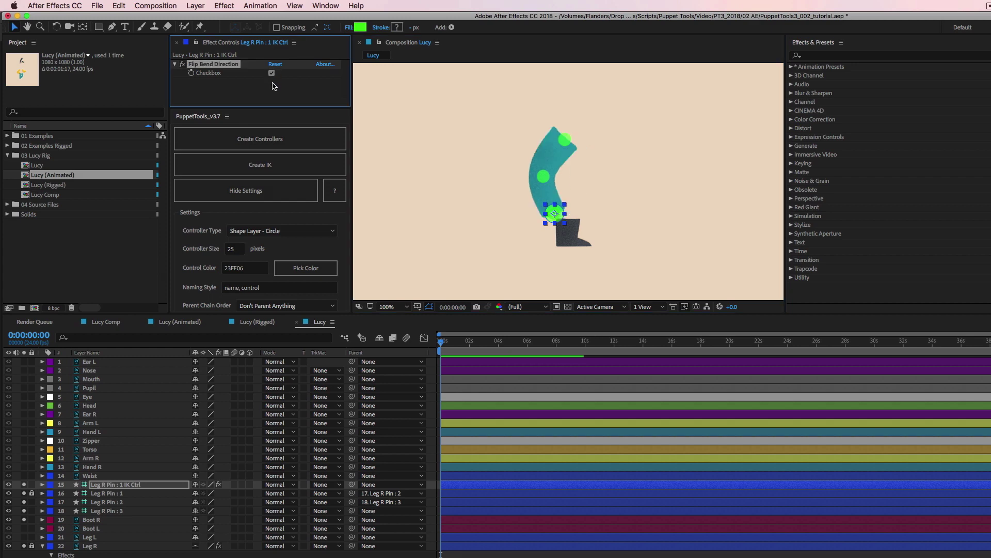
{"action": "left_click", "coordinate": [271, 74]}
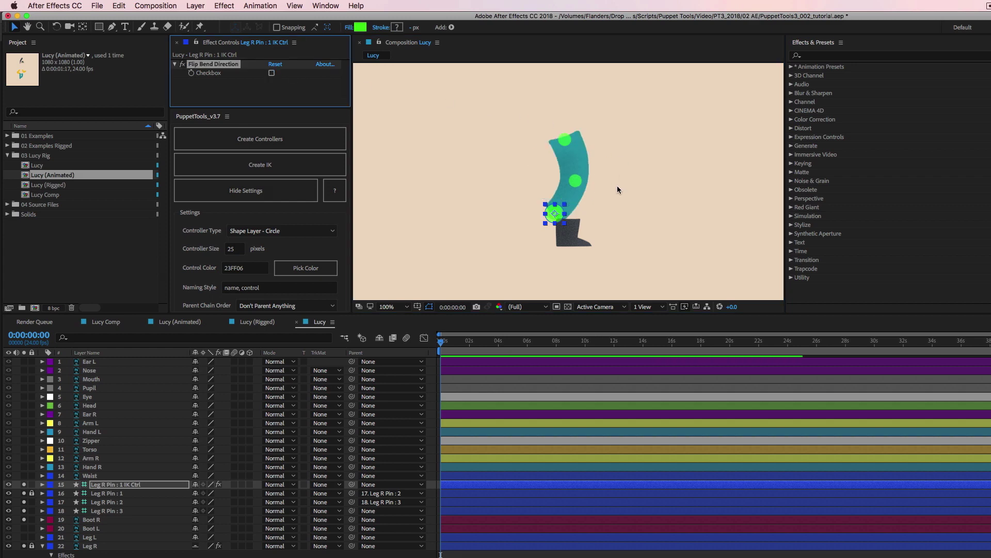
{"action": "key", "text": "super+z"}
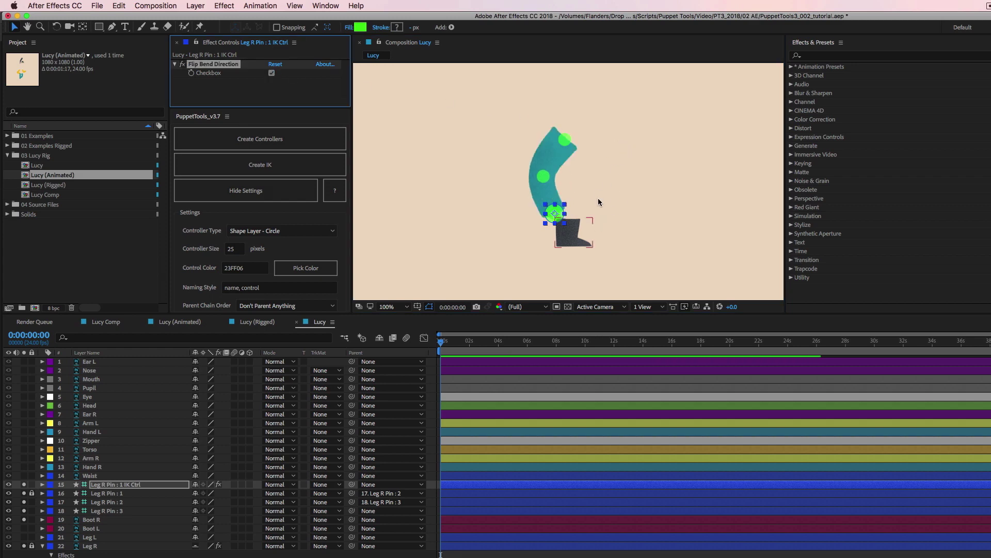
{"action": "key", "text": "ctrl+shift+z"}
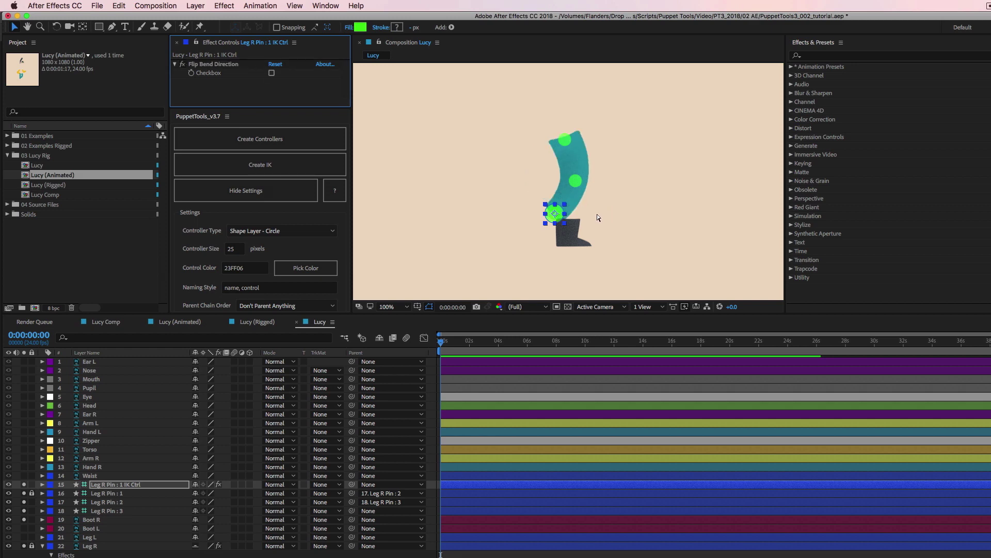
{"action": "left_click_drag", "start_coordinate": [555, 214], "coordinate": [568, 221]}
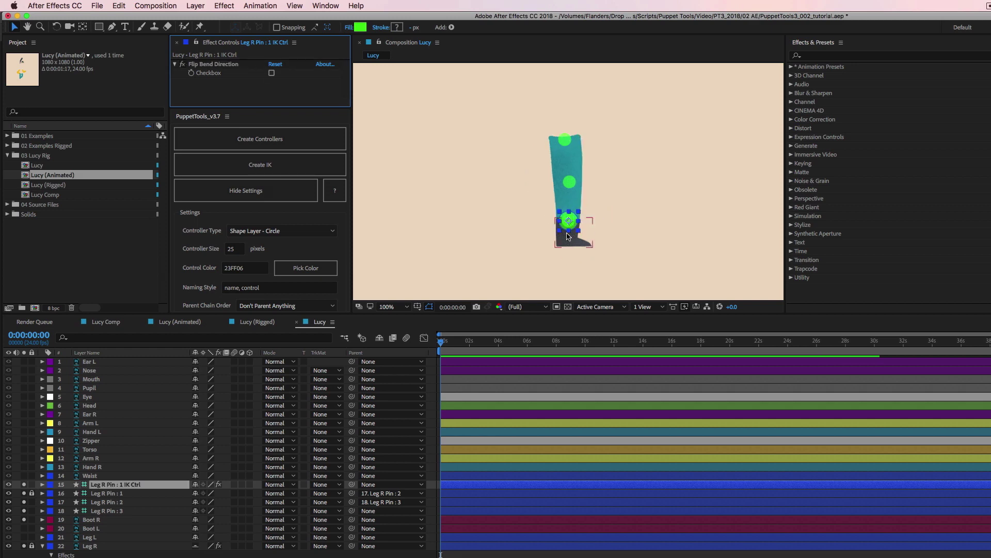
{"action": "key", "text": "F2"}
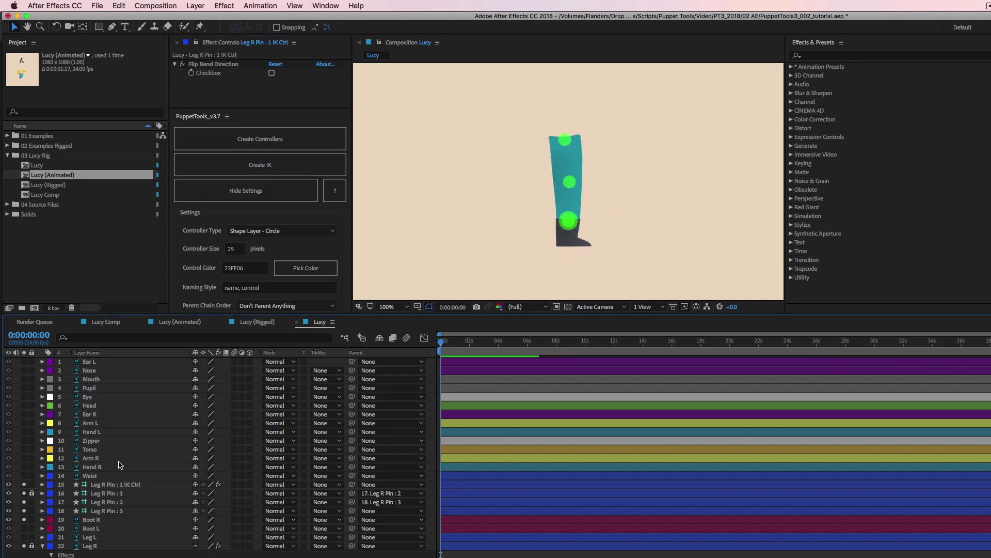
- Try creating a controller for Boot R at its centred anchor point, and undo it
{"action": "left_click", "coordinate": [95, 521]}
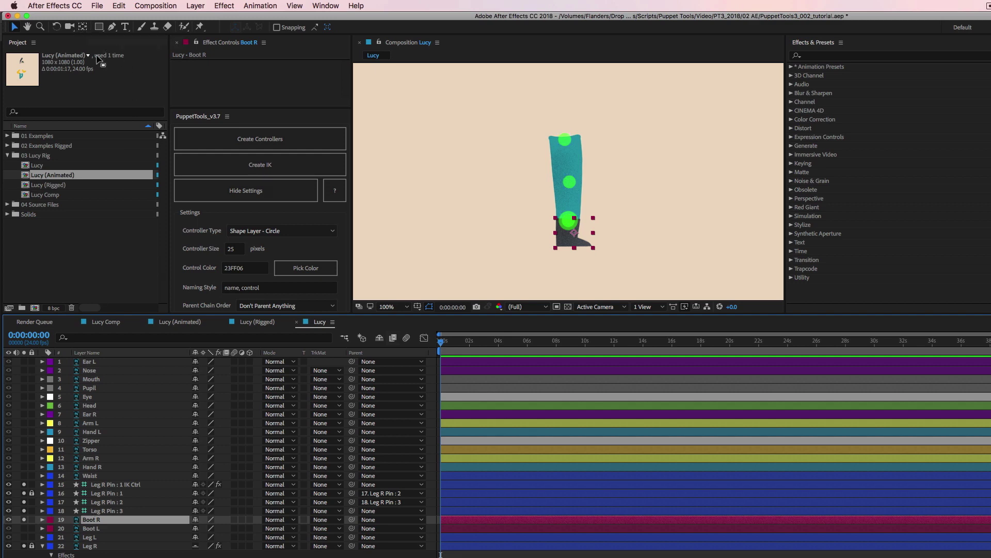
{"action": "left_click", "coordinate": [271, 141]}
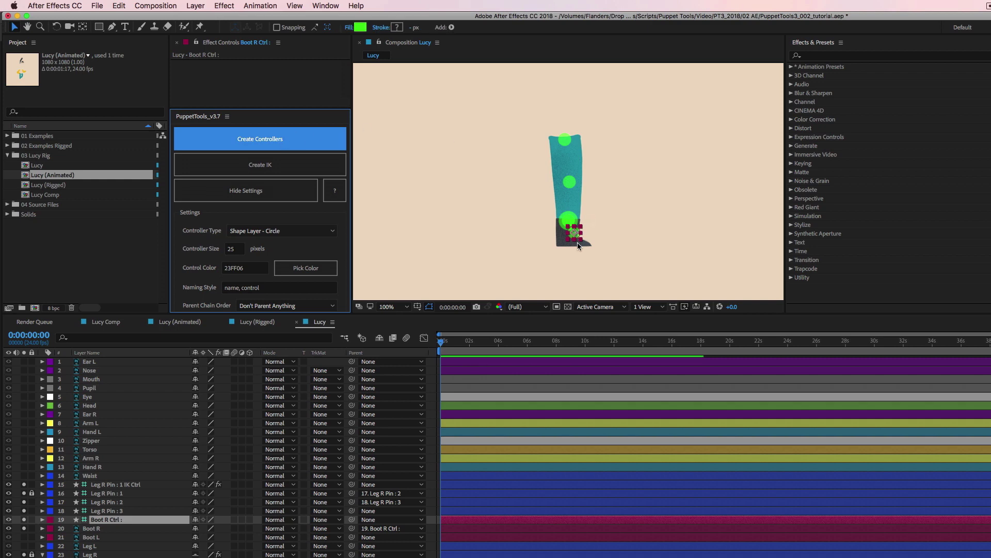
{"action": "key", "text": "super+z"}
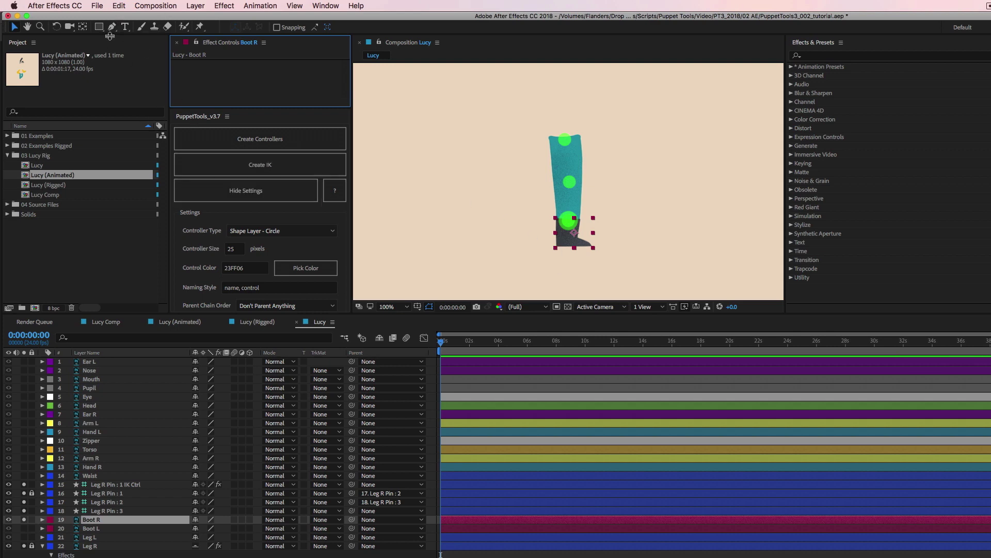
- Move Boot R's anchor point to the heel with the Pan Behind tool and create a controller for the boot there
{"action": "left_click", "coordinate": [82, 27]}
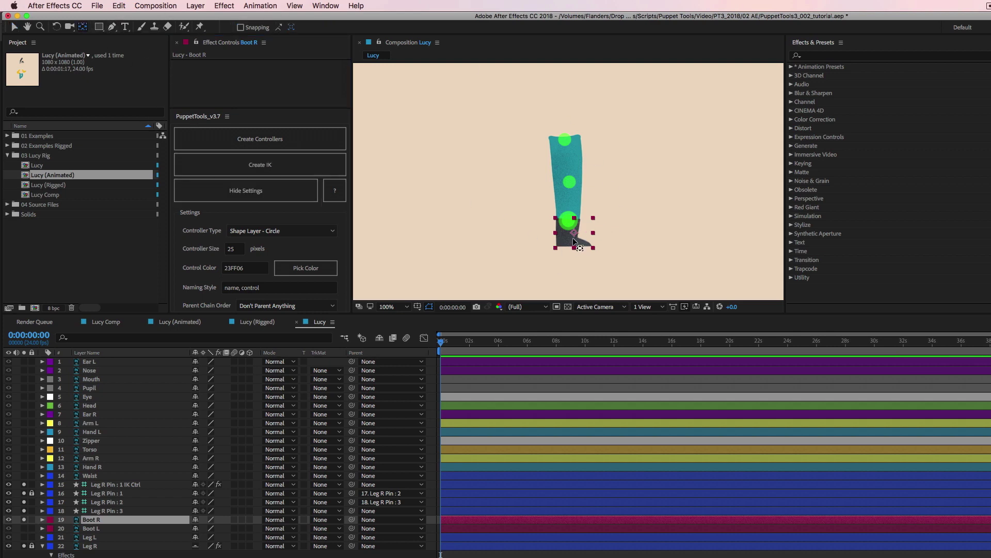
{"action": "left_click_drag", "start_coordinate": [574, 233], "coordinate": [556, 247]}
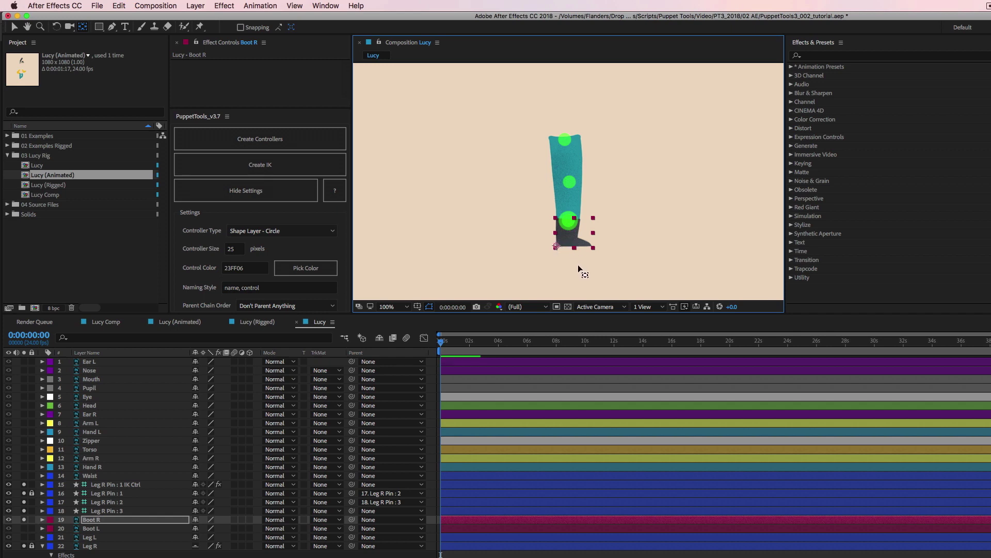
{"action": "left_click", "coordinate": [282, 138]}
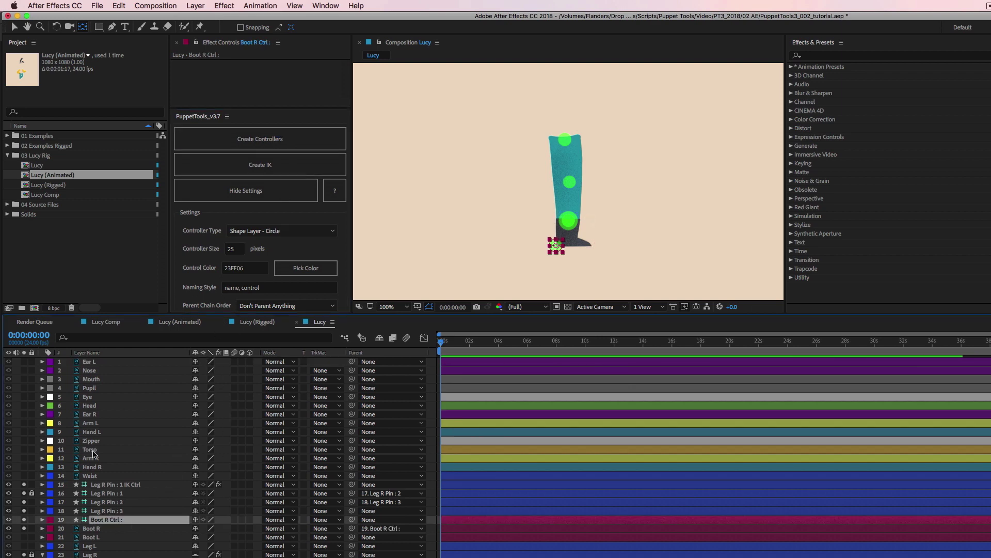
- Test the boot by moving its heel controller and the leg's IK controller, and undo the changes
{"action": "left_click", "coordinate": [562, 250]}
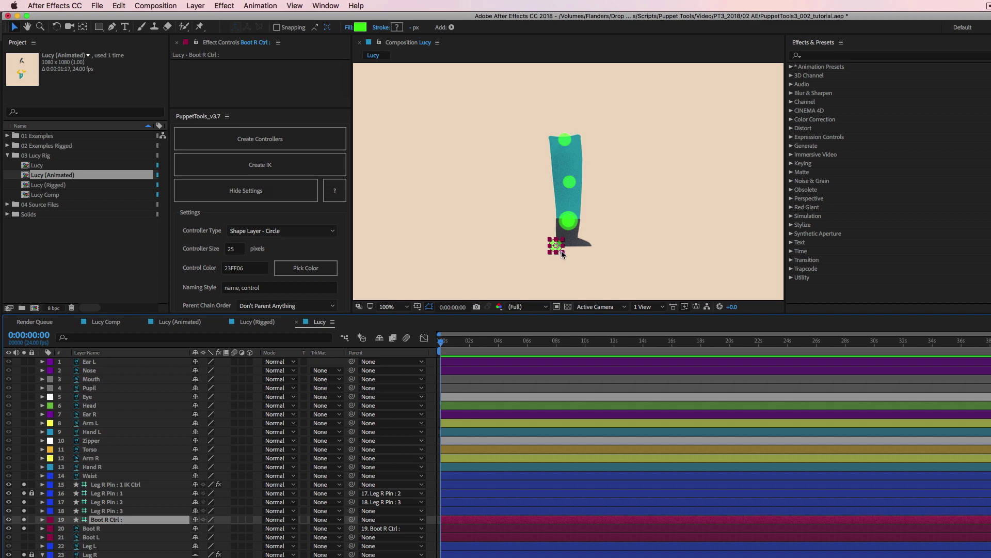
{"action": "left_click", "coordinate": [568, 252]}
{"action": "mouse_move", "coordinate": [558, 250]}
{"action": "left_mouse_down"}
{"action": "mouse_move", "coordinate": [575, 253]}
{"action": "mouse_move", "coordinate": [541, 260]}
{"action": "mouse_move", "coordinate": [557, 258]}
{"action": "left_mouse_up"}
{"action": "key", "text": "super+z"}
{"action": "key", "text": "r"}
{"action": "mouse_move", "coordinate": [196, 528]}
{"action": "left_mouse_down"}
{"action": "mouse_move", "coordinate": [209, 528]}
{"action": "mouse_move", "coordinate": [197, 528]}
{"action": "left_mouse_up"}
{"action": "key", "text": "r"}
{"action": "mouse_move", "coordinate": [576, 227]}
{"action": "left_mouse_down"}
{"action": "mouse_move", "coordinate": [608, 212]}
{"action": "mouse_move", "coordinate": [573, 222]}
{"action": "left_mouse_up"}
{"action": "key", "text": "super+z"}
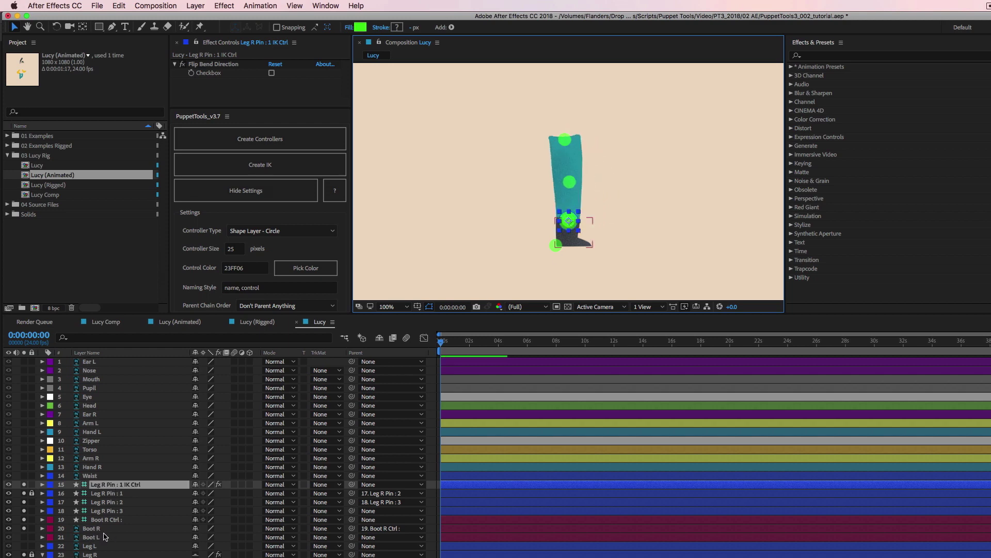
- Try parenting Boot R Ctrl to Leg R Pin : 1 IK Ctrl, pull the IK controller beyond the leg's reach, and undo the move
{"action": "left_click", "coordinate": [93, 522]}
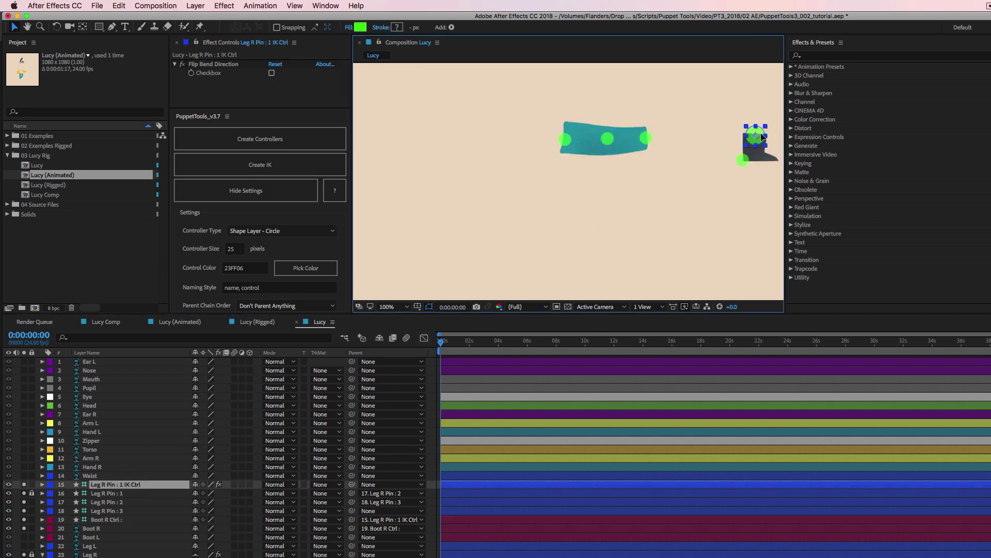
{"action": "left_click_drag", "start_coordinate": [762, 136], "coordinate": [730, 164]}
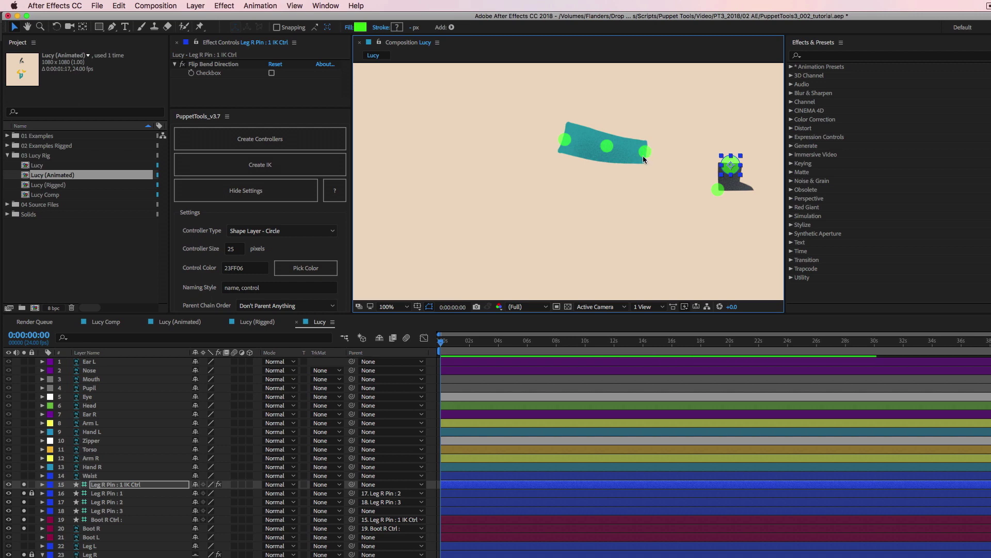
{"action": "key", "text": "super+z"}
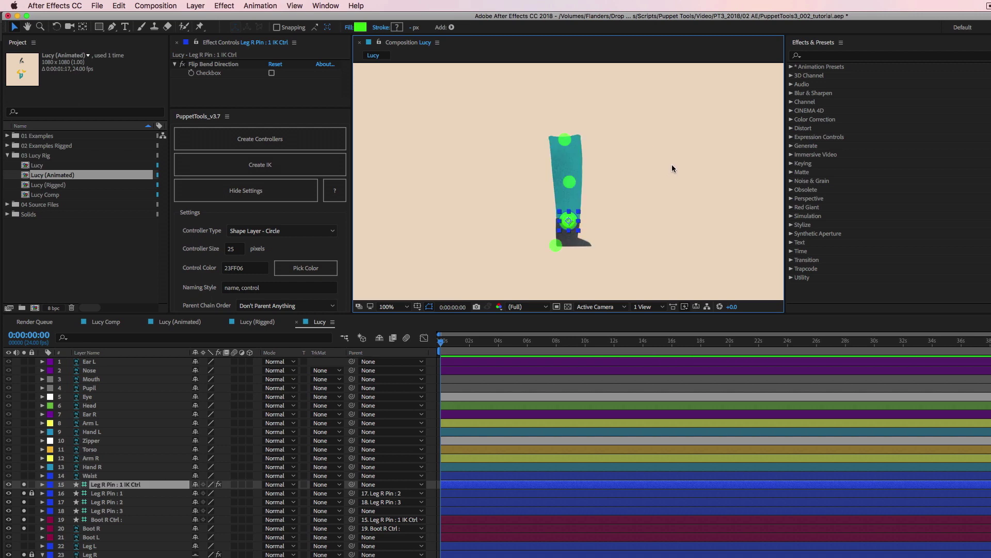
- Parent Boot R Ctrl to Leg R Pin : 1, test the leg and boot with the IK controller, and undo the test moves
{"action": "left_click", "coordinate": [105, 520]}
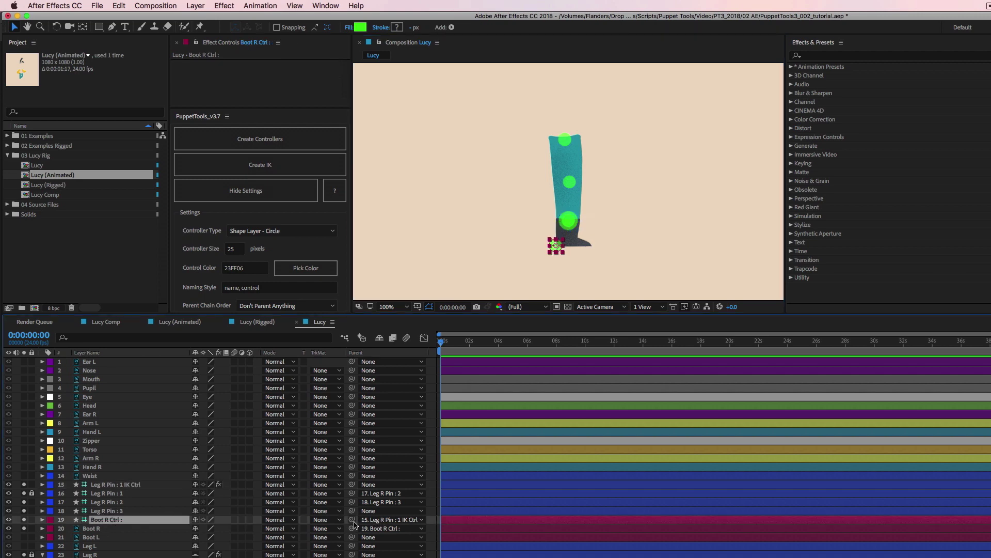
{"action": "left_click_drag", "start_coordinate": [328, 523], "coordinate": [110, 495]}
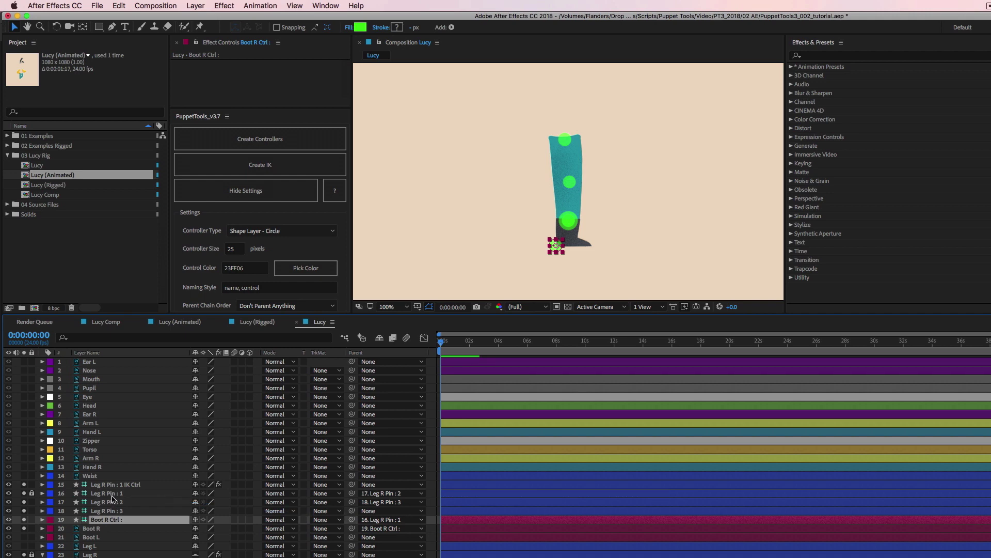
{"action": "left_click", "coordinate": [135, 485]}
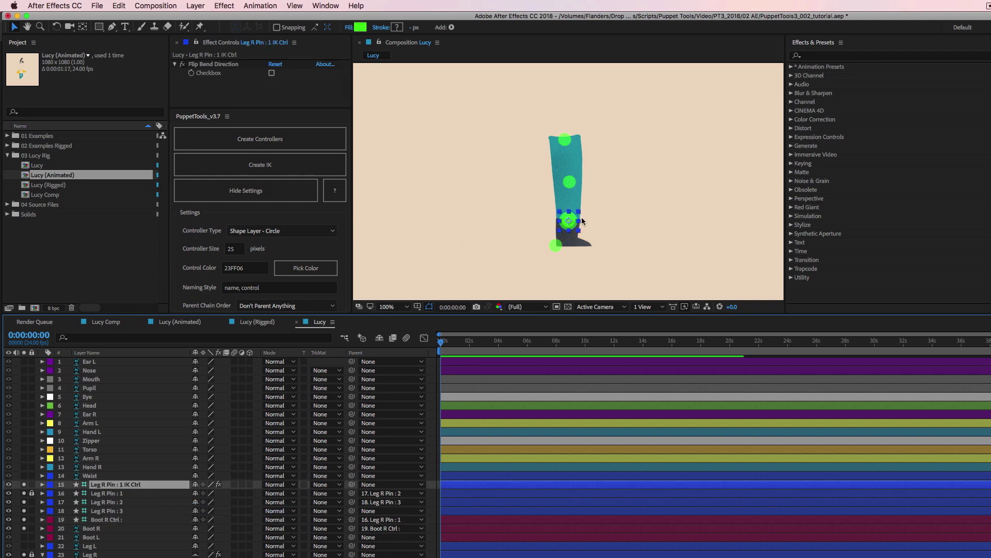
{"action": "left_click_drag", "start_coordinate": [572, 220], "coordinate": [649, 197]}
{"action": "left_click", "coordinate": [647, 201]}
{"action": "left_click", "coordinate": [660, 155]}
{"action": "key", "text": "super+z"}
{"action": "key", "text": "super+z"}
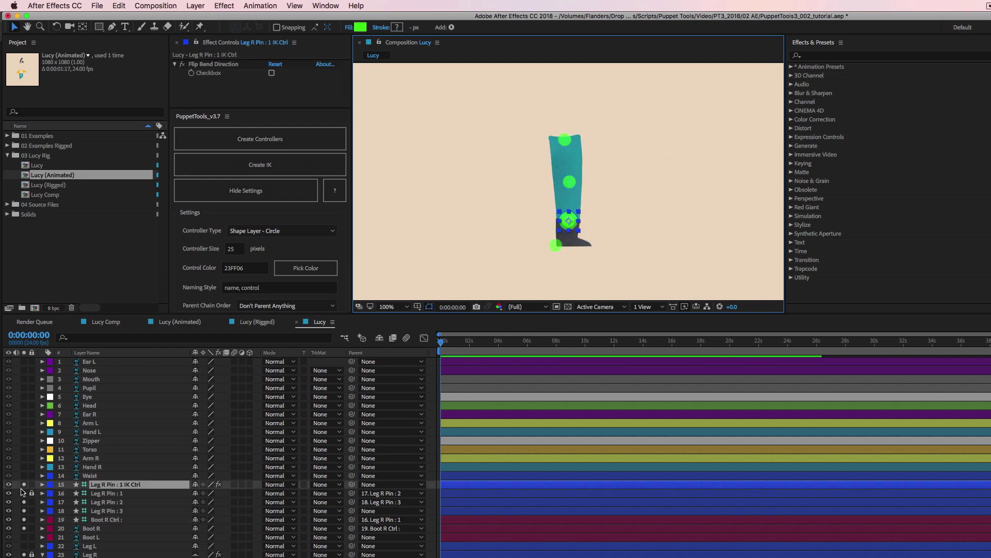
- Turn off solo for the right leg and boot layers and place their controllers above the Torso layer
{"action": "left_click_drag", "start_coordinate": [24, 484], "coordinate": [26, 531]}
{"action": "left_click", "coordinate": [24, 555]}
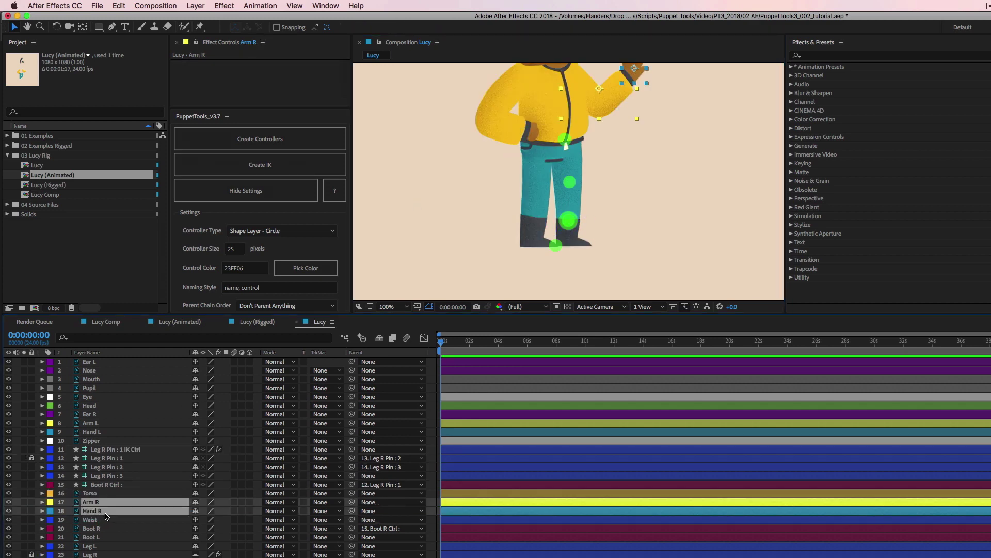
{"action": "left_click", "coordinate": [614, 126]}
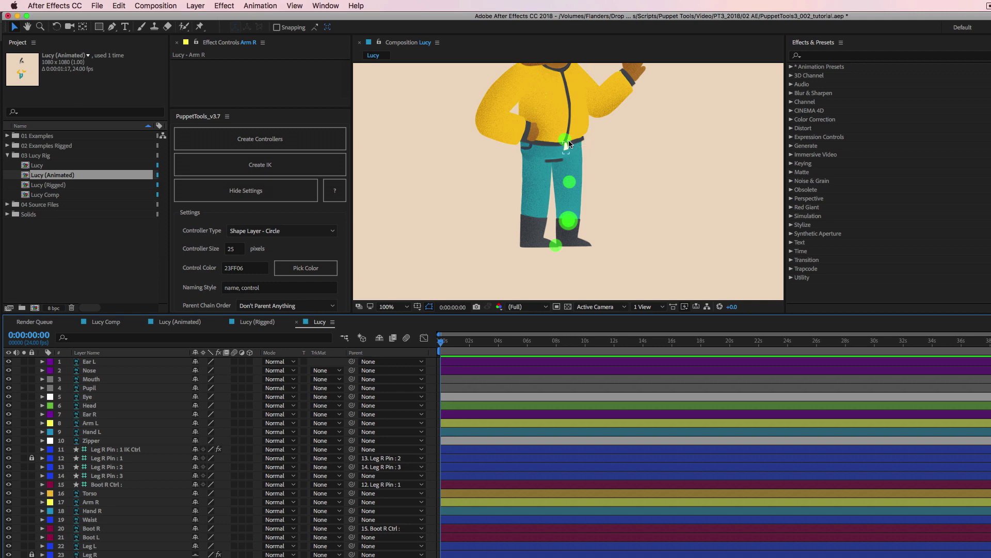
- Test the leg rig on the whole character by moving the foot's IK controller, and undo the move
{"action": "left_click_drag", "start_coordinate": [577, 227], "coordinate": [602, 225]}
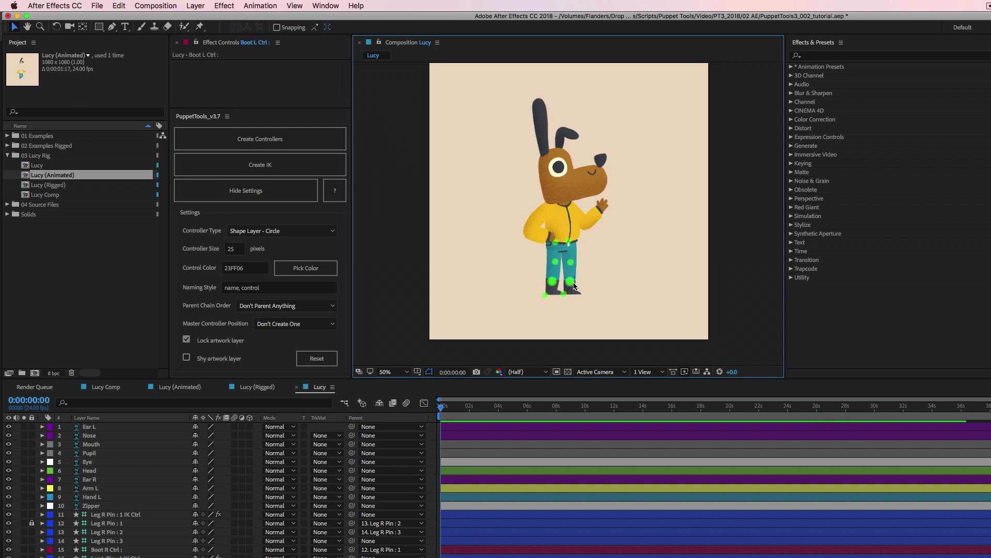
{"action": "scroll", "coordinate": [574, 285], "scroll_direction": "up", "scroll_amount": 2}
{"action": "left_click_drag", "start_coordinate": [573, 235], "coordinate": [541, 230]}
{"action": "key", "text": "super+z"}
{"action": "key", "text": "space"}
{"action": "left_click_drag", "start_coordinate": [617, 153], "coordinate": [616, 214]}
- Test the purple waist controller in the Lucy (Rigged) composition by lowering the body, and undo the move
{"action": "left_click", "coordinate": [257, 387]}
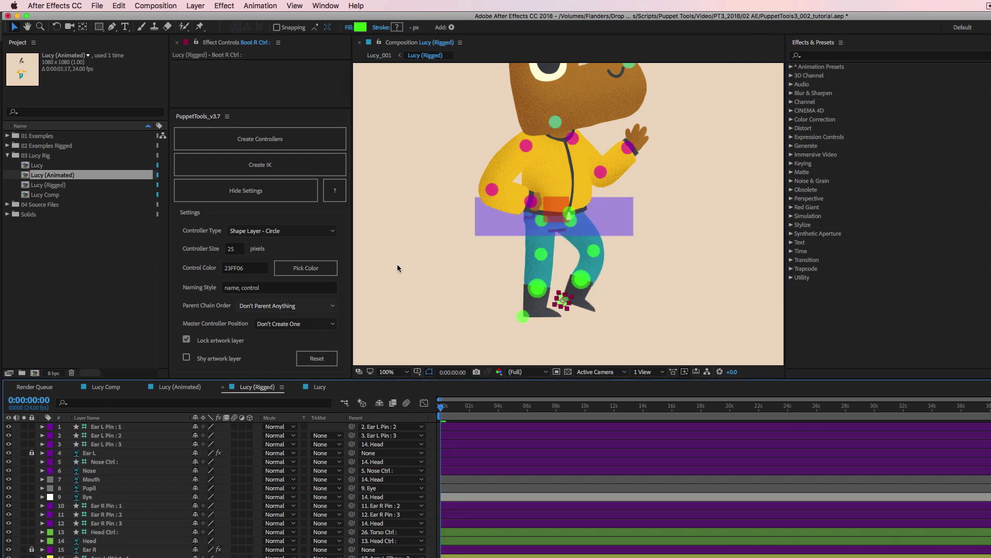
{"action": "key", "text": "space"}
{"action": "left_click_drag", "start_coordinate": [684, 177], "coordinate": [678, 189]}
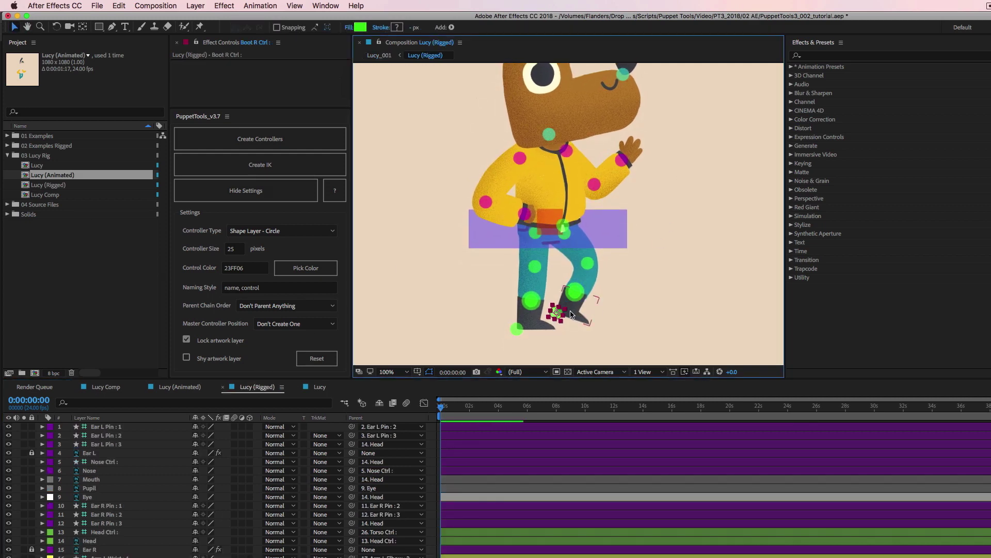
{"action": "left_click", "coordinate": [614, 239]}
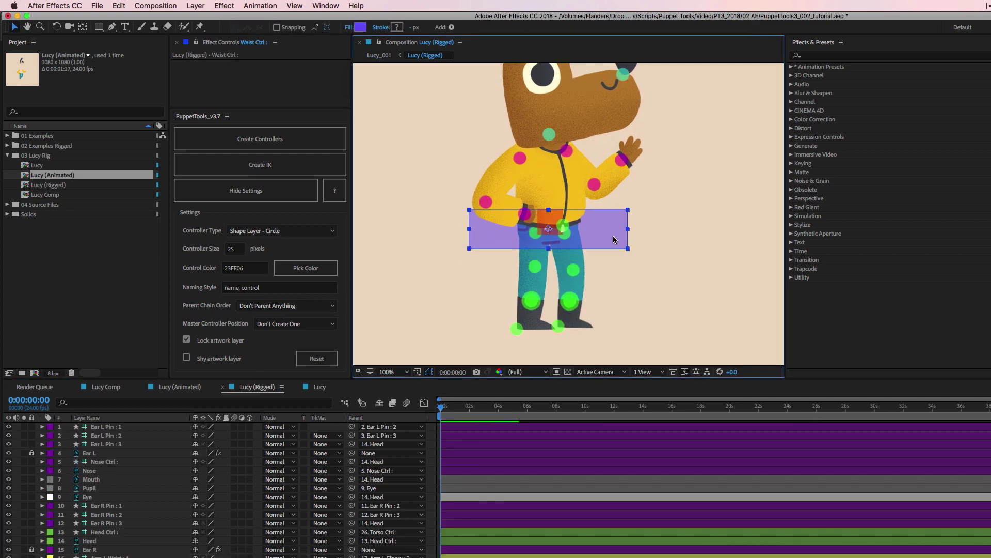
{"action": "mouse_move", "coordinate": [602, 235]}
{"action": "left_mouse_down"}
{"action": "mouse_move", "coordinate": [603, 253]}
{"action": "mouse_move", "coordinate": [602, 212]}
{"action": "mouse_move", "coordinate": [600, 243]}
{"action": "left_mouse_up"}
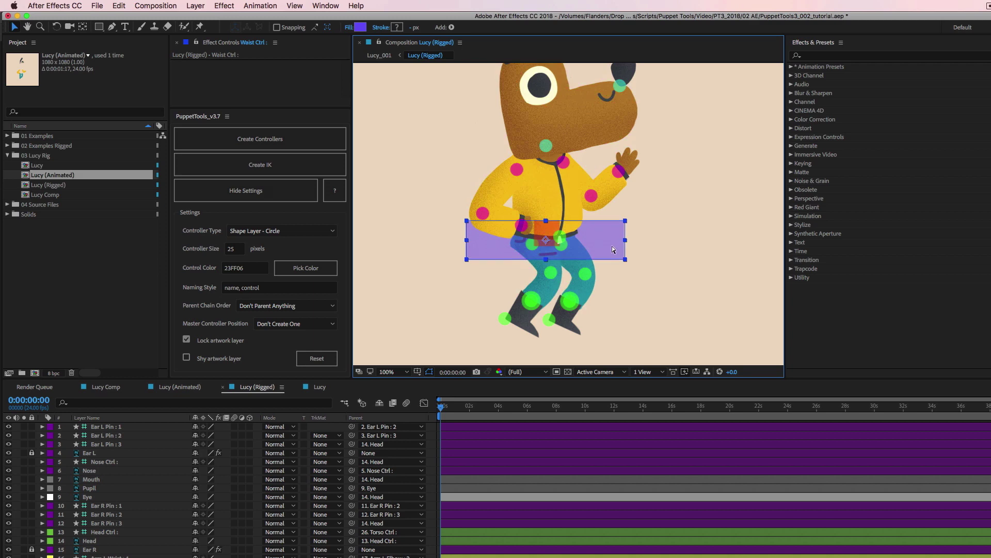
{"action": "key", "text": "super+z"}
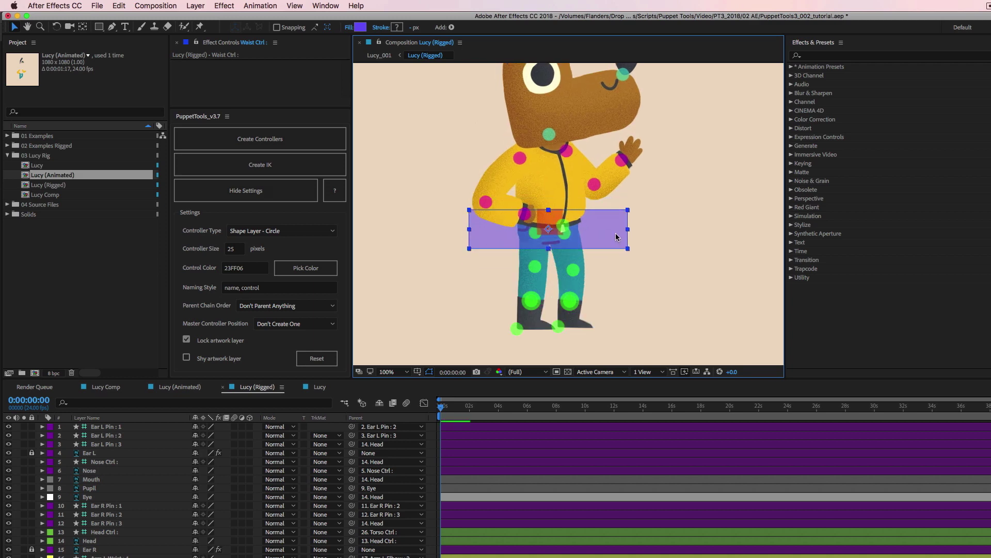
- Return to the Lucy composition and solo the Waist layer
{"action": "left_click", "coordinate": [319, 387]}
{"action": "key", "text": "grave"}
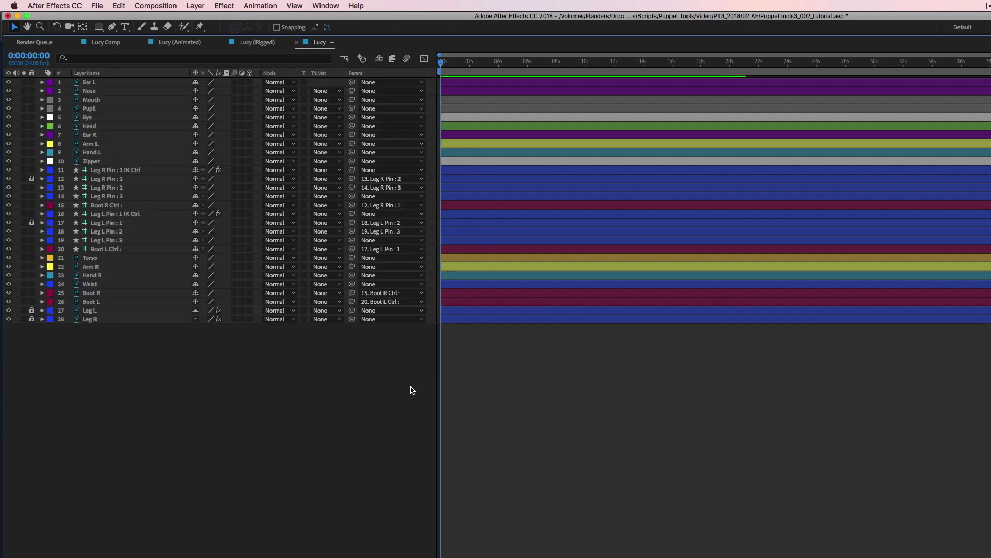
{"action": "left_click", "coordinate": [94, 285]}
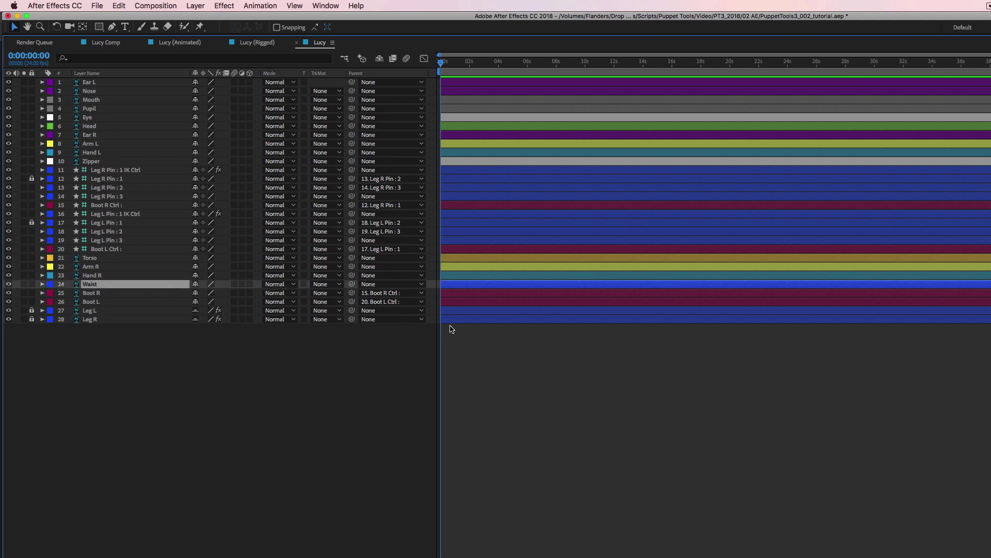
{"action": "key", "text": "grave"}
{"action": "left_click", "coordinate": [24, 524]}
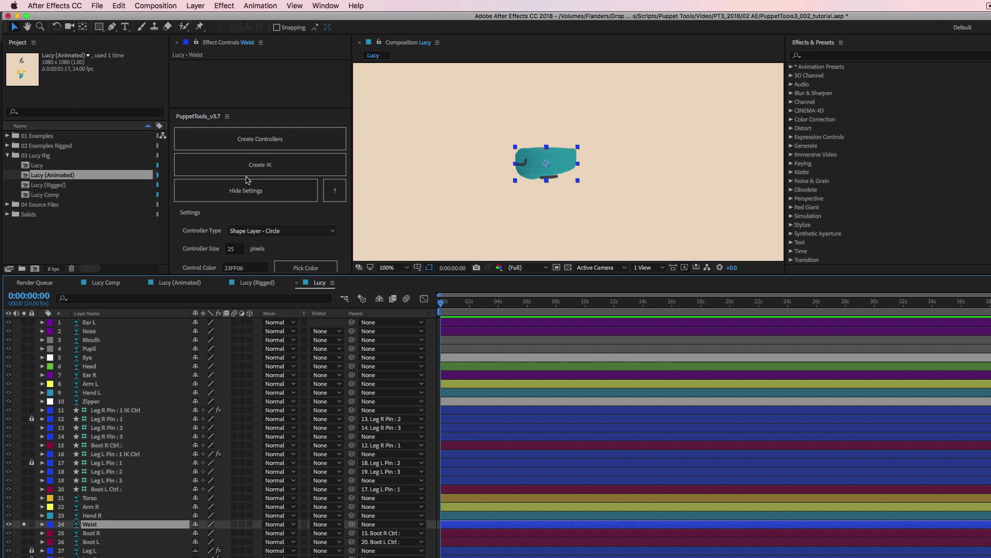
- Set the PuppetTools controller type to Shape Layer - Square and the control color to purple 7940FE
{"action": "left_click", "coordinate": [286, 232]}
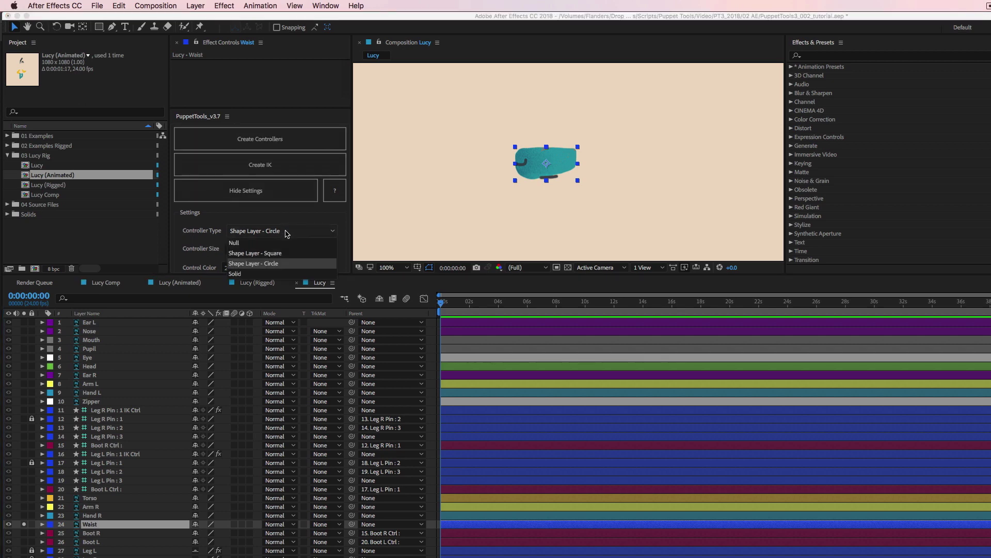
{"action": "left_click", "coordinate": [274, 253]}
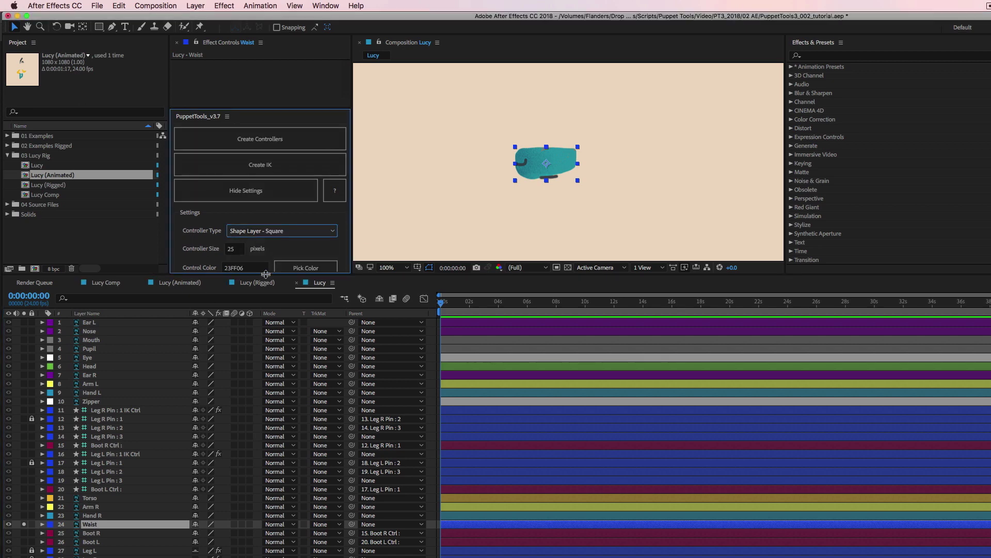
{"action": "left_click_drag", "start_coordinate": [266, 287], "coordinate": [268, 308]}
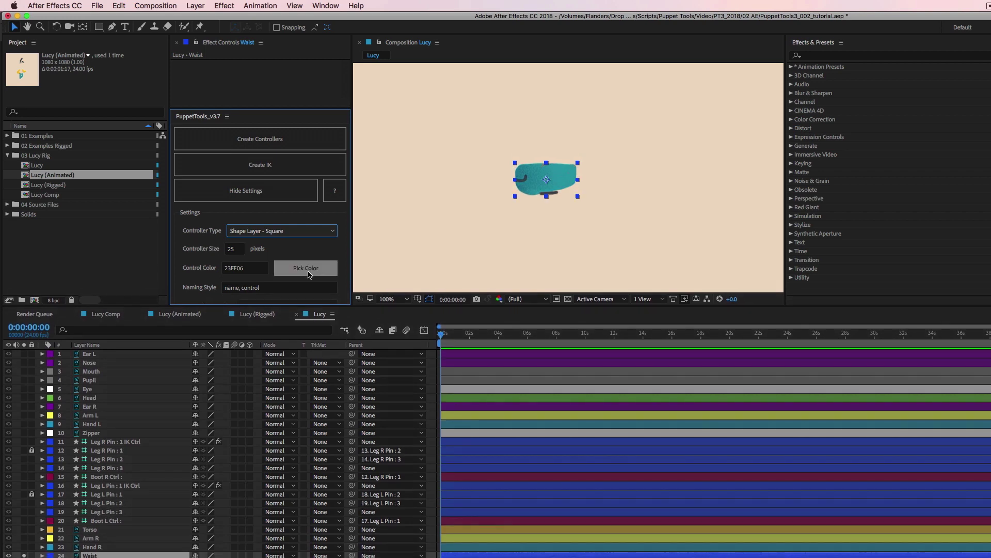
{"action": "left_click", "coordinate": [305, 268]}
{"action": "mouse_move", "coordinate": [470, 269]}
{"action": "left_mouse_down"}
{"action": "mouse_move", "coordinate": [484, 278]}
{"action": "mouse_move", "coordinate": [469, 288]}
{"action": "left_mouse_up"}
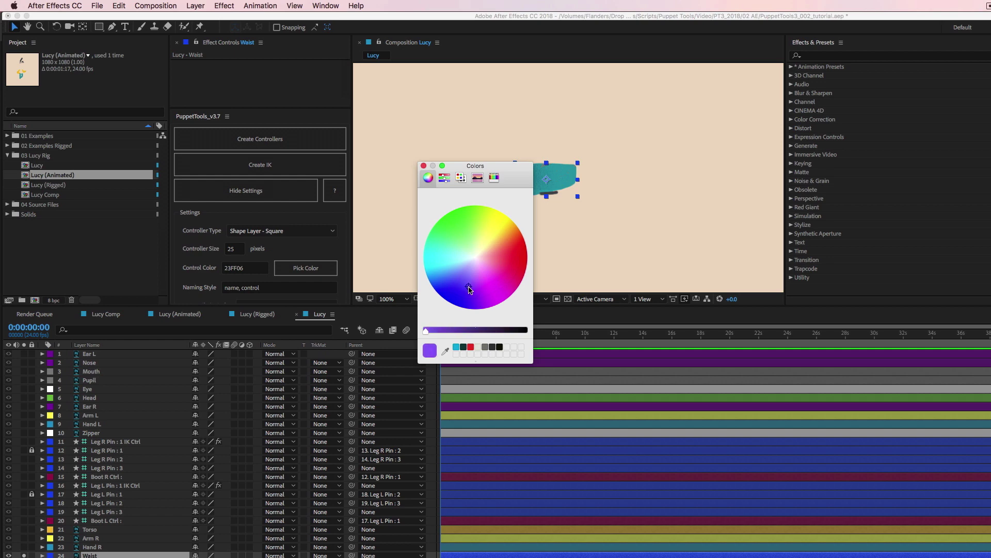
{"action": "left_click", "coordinate": [424, 165]}
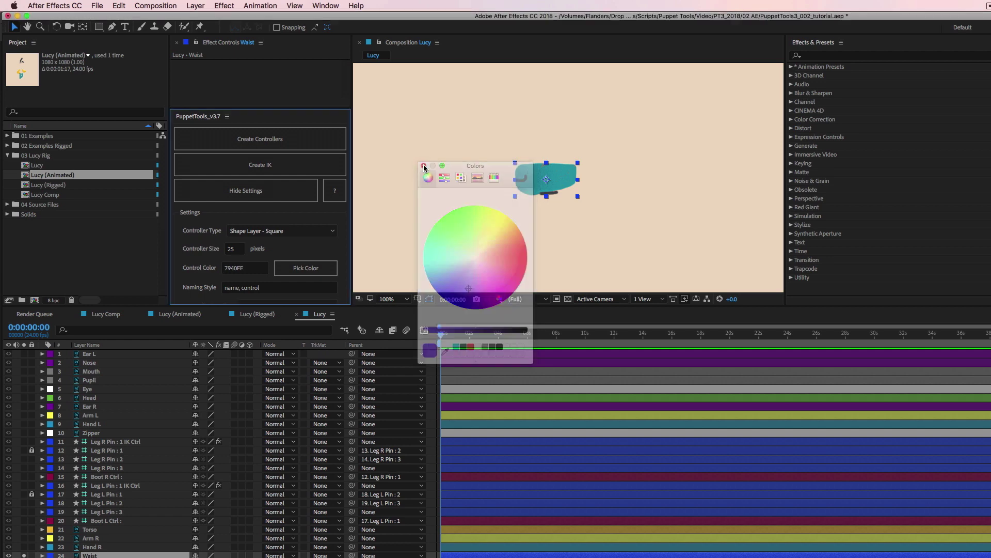
- Undo a 25-pixel waist controller, set the controller size to 100 pixels, and create the Waist layer's controller again
{"action": "left_click", "coordinate": [262, 139]}
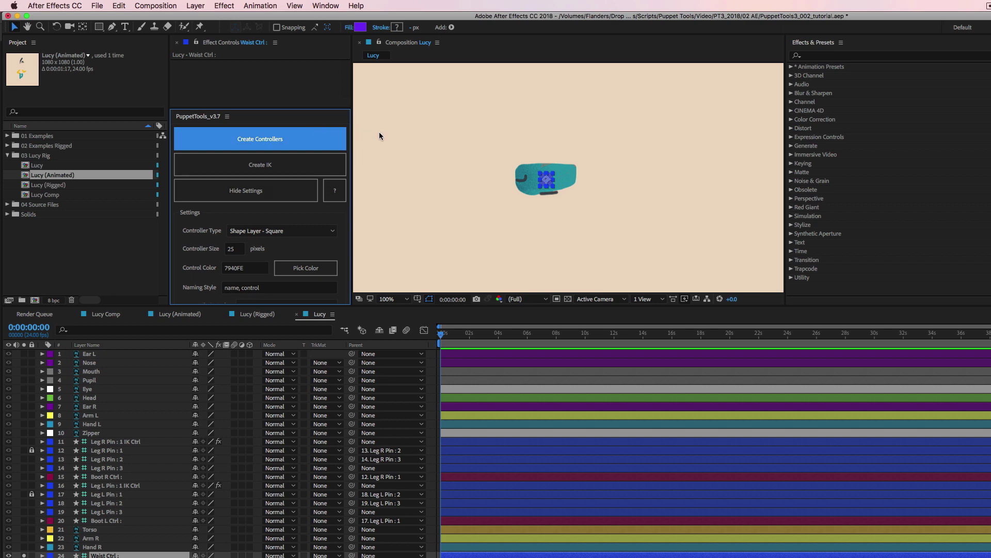
{"action": "key", "text": "super+z"}
{"action": "left_click", "coordinate": [234, 248]}
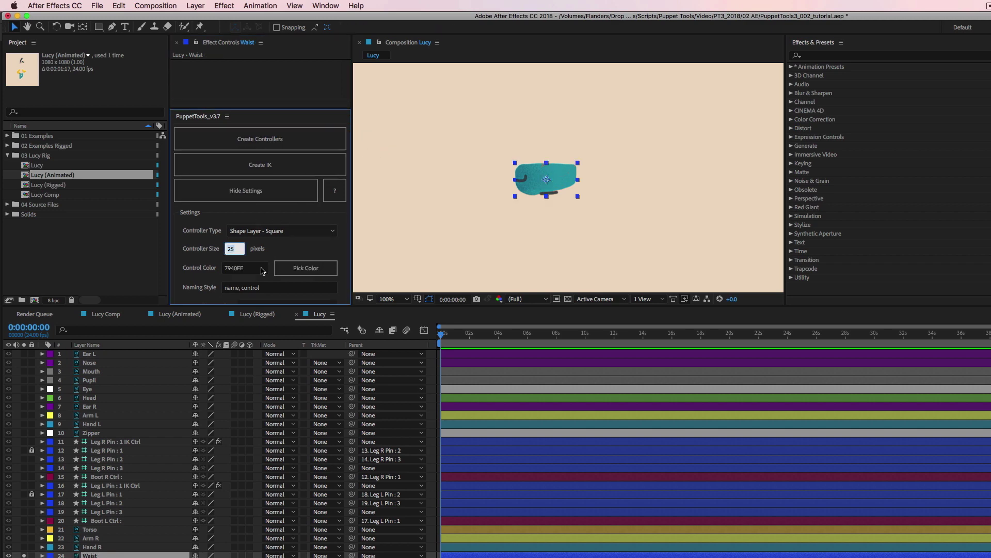
{"action": "left_click", "coordinate": [269, 142]}
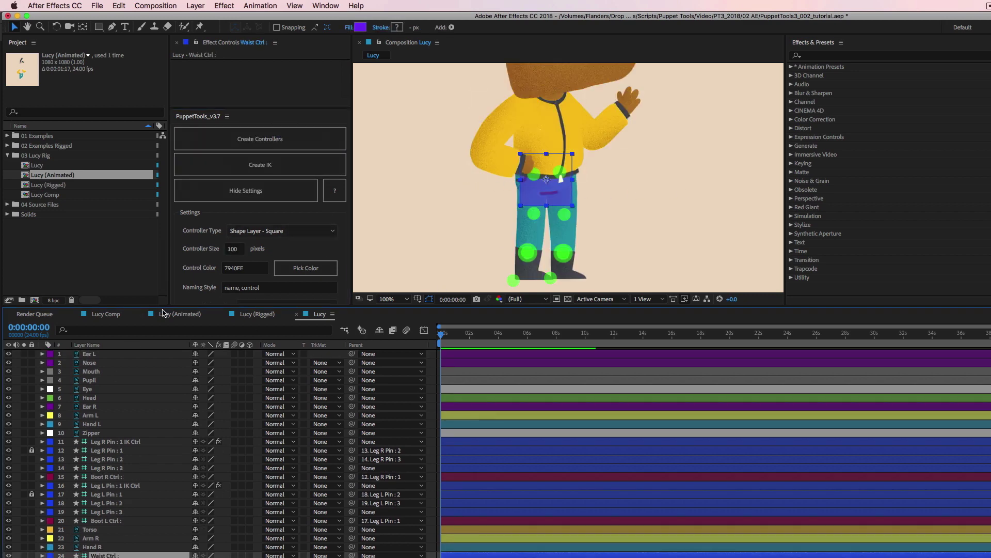
- Widen the waist controller's rectangle path to a size of 389 by 100
{"action": "left_click_drag", "start_coordinate": [157, 309], "coordinate": [174, 204]}
{"action": "left_click", "coordinate": [42, 452]}
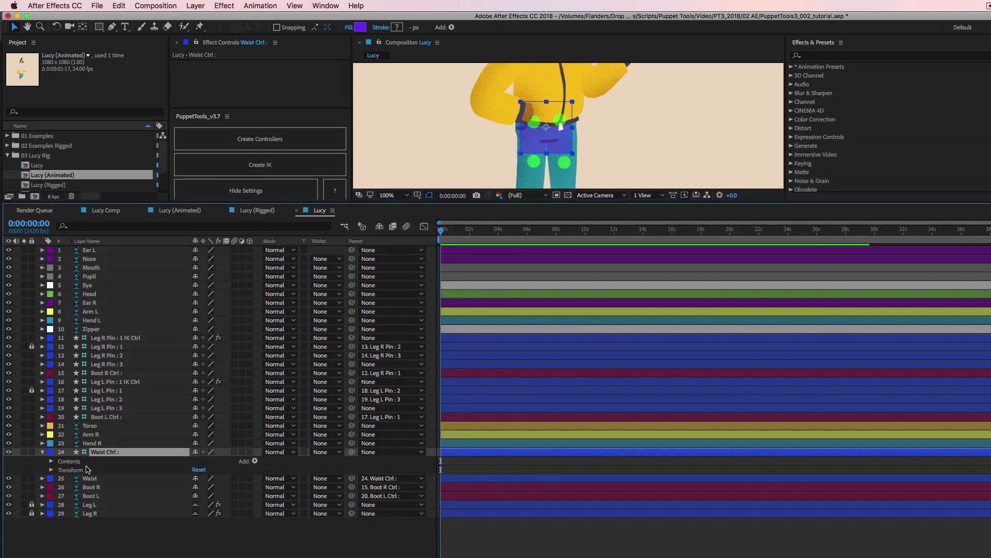
{"action": "left_click", "coordinate": [51, 462]}
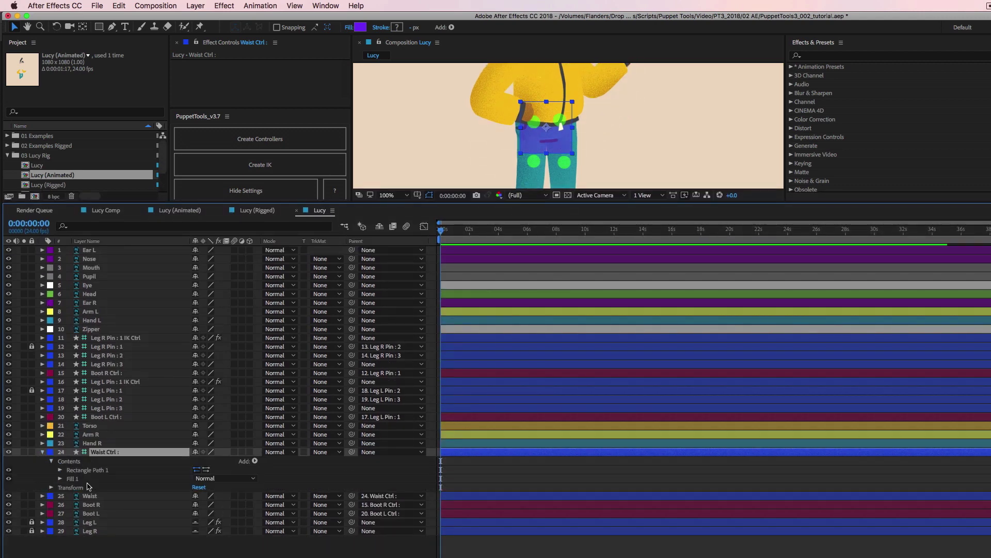
{"action": "left_click", "coordinate": [60, 469]}
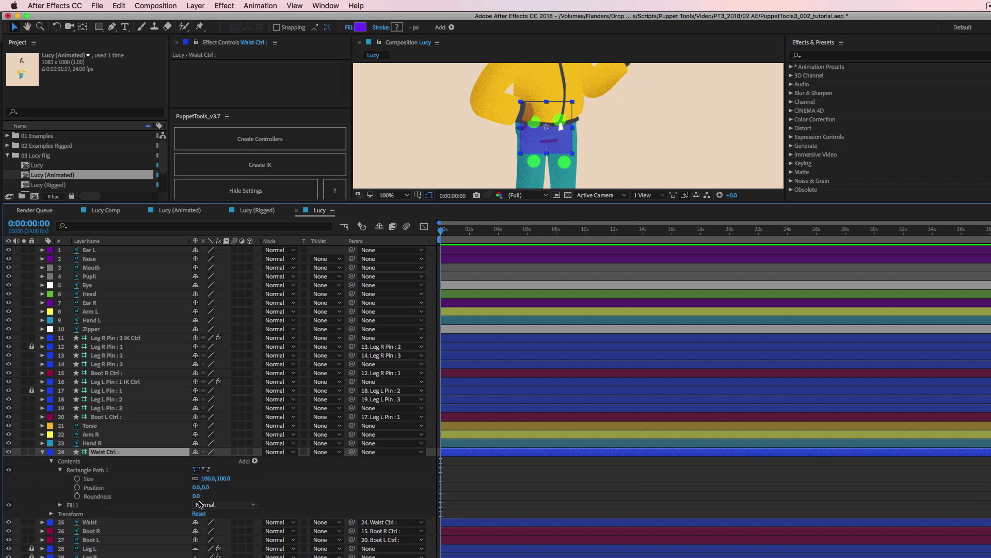
{"action": "left_click_drag", "start_coordinate": [207, 478], "coordinate": [359, 480]}
{"action": "key", "text": "Return"}
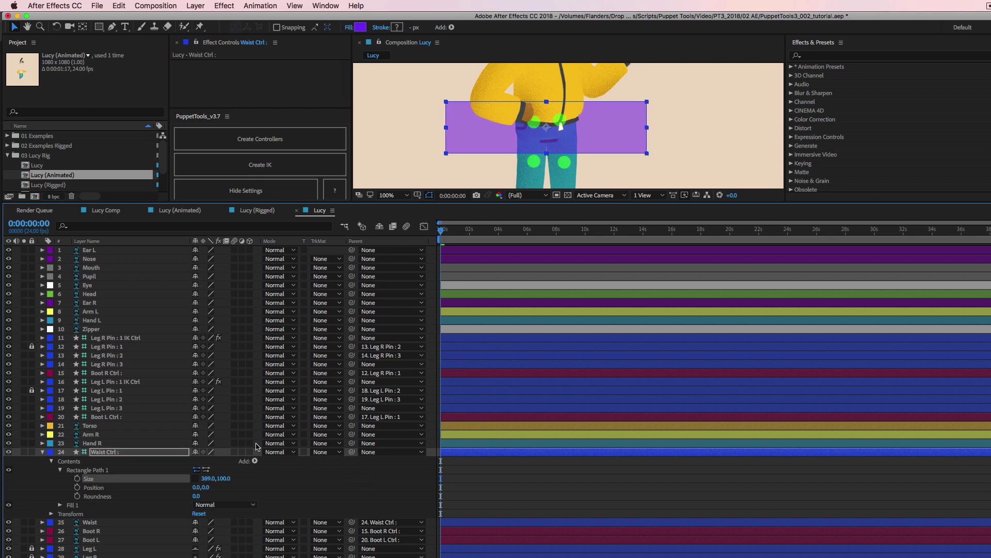
{"action": "left_click", "coordinate": [97, 451]}
{"action": "left_click", "coordinate": [43, 452]}
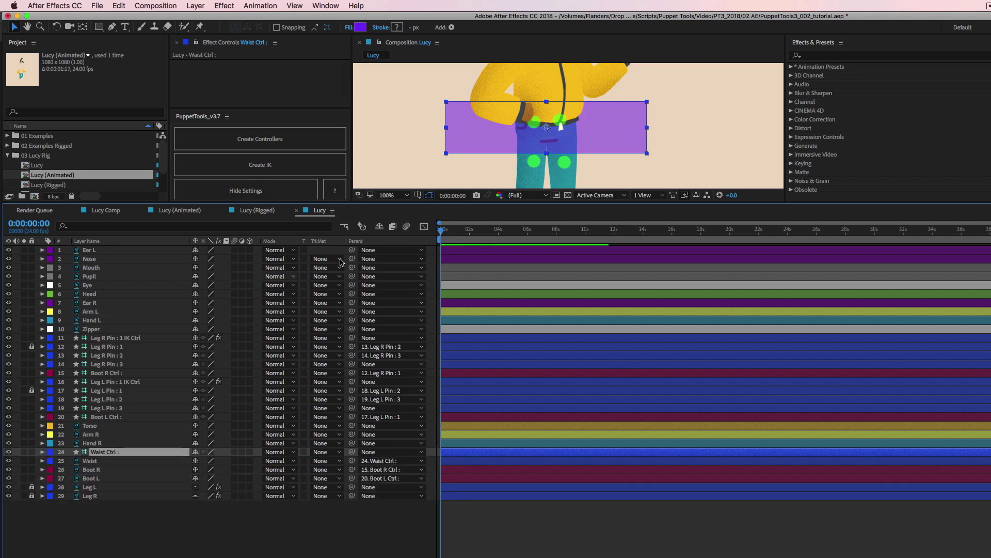
{"action": "left_click_drag", "start_coordinate": [391, 203], "coordinate": [389, 357]}
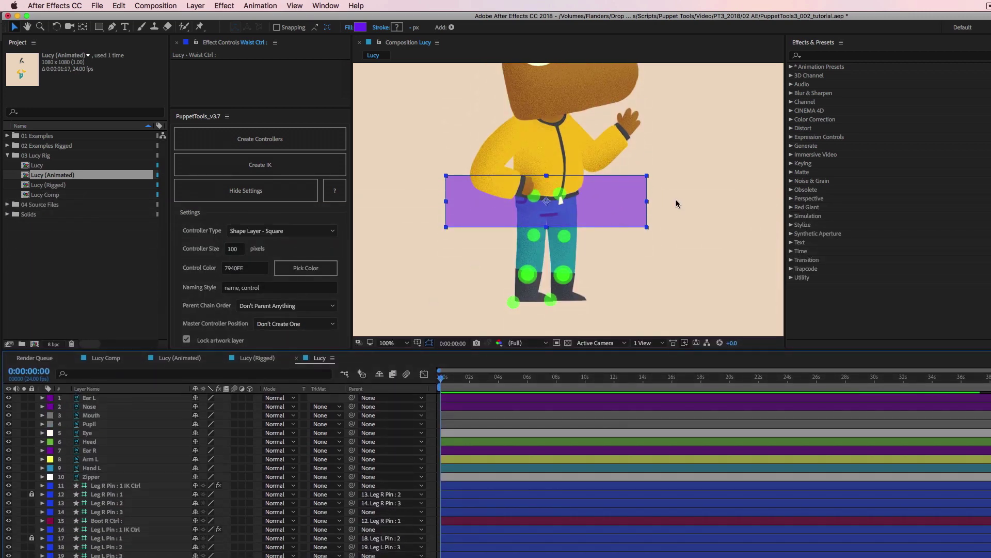
- Send the Waist Ctrl layer to the bottom of the layer stack, test-move the waist controller, and undo the move
{"action": "left_click", "coordinate": [615, 203]}
{"action": "mouse_move", "coordinate": [615, 203]}
{"action": "left_mouse_down"}
{"action": "mouse_move", "coordinate": [642, 210]}
{"action": "mouse_move", "coordinate": [610, 205]}
{"action": "left_mouse_up"}
{"action": "key", "text": "super+z"}
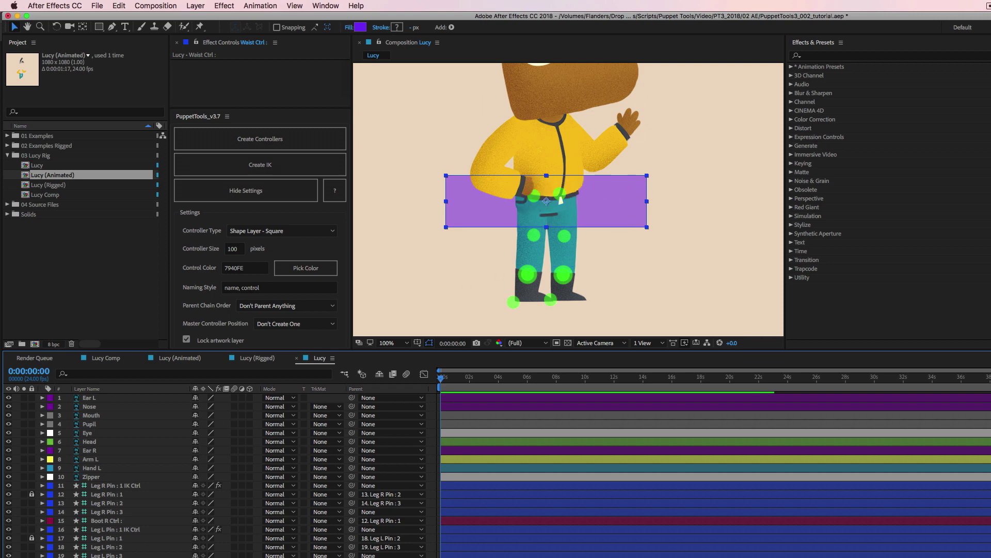
{"action": "left_click_drag", "start_coordinate": [629, 200], "coordinate": [721, 208]}
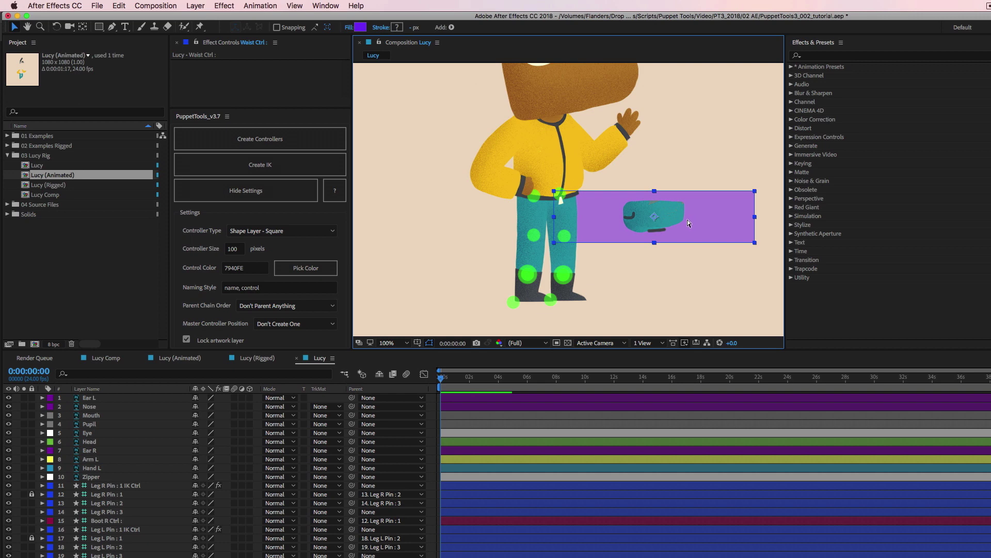
{"action": "key", "text": "super+z"}
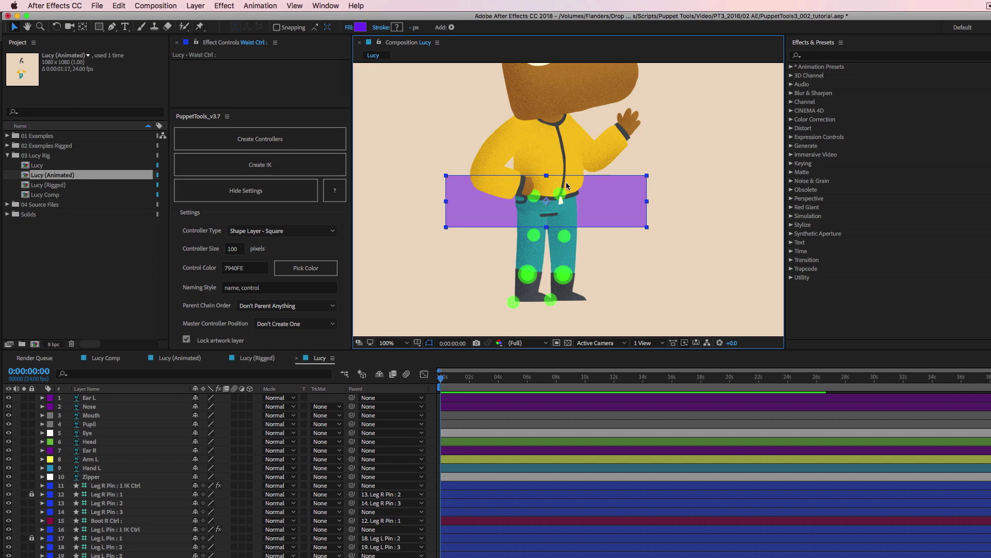
- Test the Leg R Pin : 3 and Leg L Pin : 3 hip controllers by moving them, and restore their positions
{"action": "left_click", "coordinate": [687, 159]}
{"action": "mouse_move", "coordinate": [561, 196]}
{"action": "left_mouse_down"}
{"action": "mouse_move", "coordinate": [602, 195]}
{"action": "mouse_move", "coordinate": [565, 193]}
{"action": "left_mouse_up"}
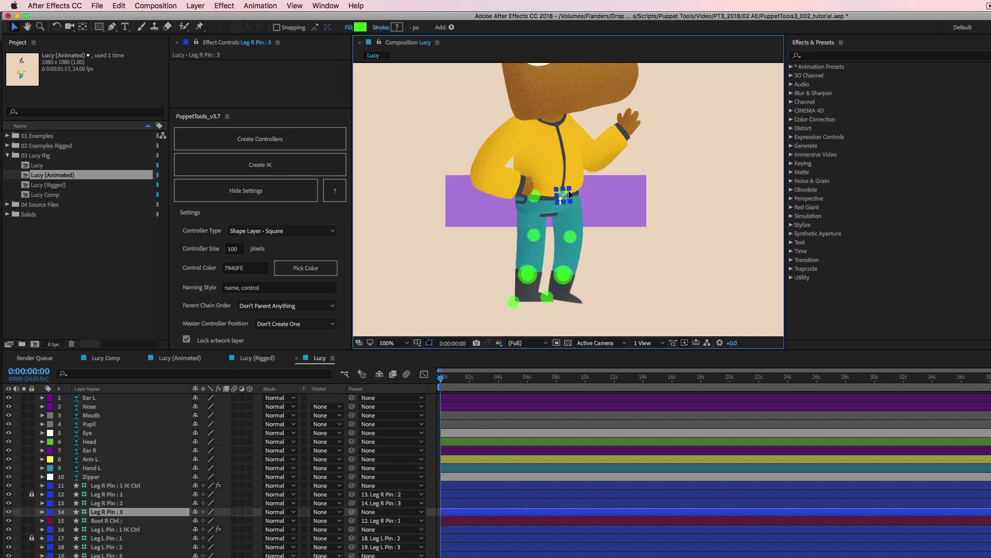
{"action": "left_click", "coordinate": [533, 195]}
{"action": "left_click", "coordinate": [537, 196]}
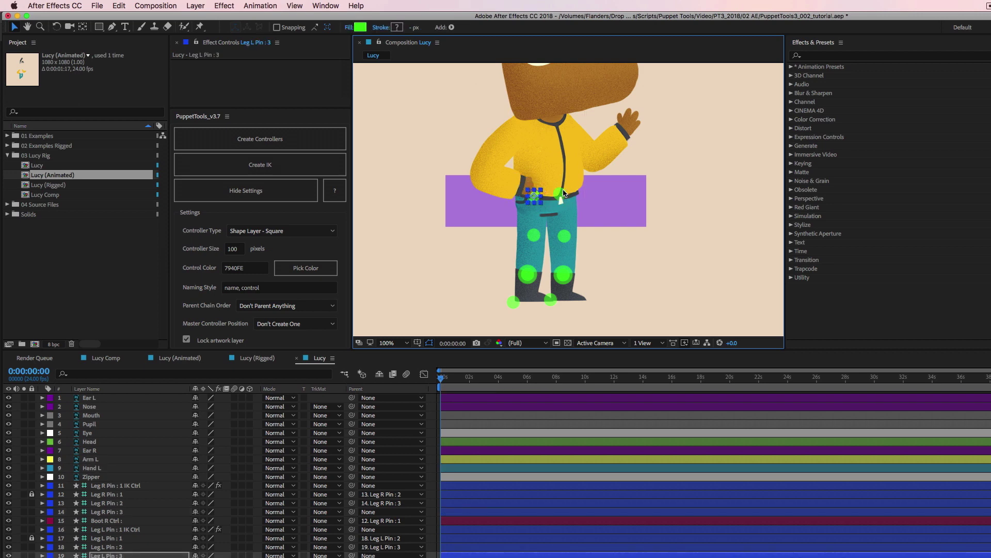
{"action": "key", "text": "shift+Right"}
{"action": "key", "text": "shift+Right"}
{"action": "key", "text": "shift+Left"}
{"action": "key", "text": "shift+Left"}
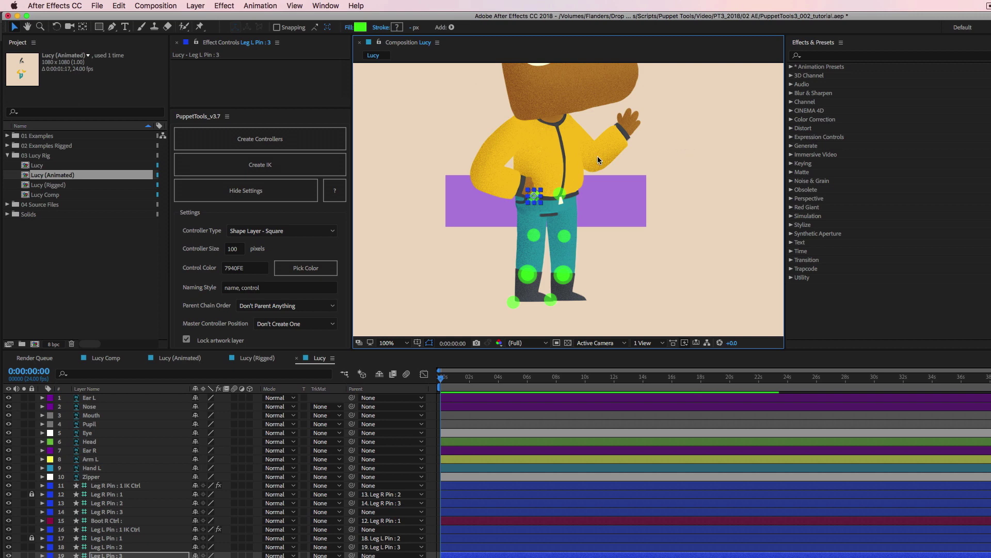
- Parent both hip controllers, Leg R Pin : 3 and Leg L Pin : 3, to the Waist Ctrl layer
{"action": "left_click", "coordinate": [562, 194]}
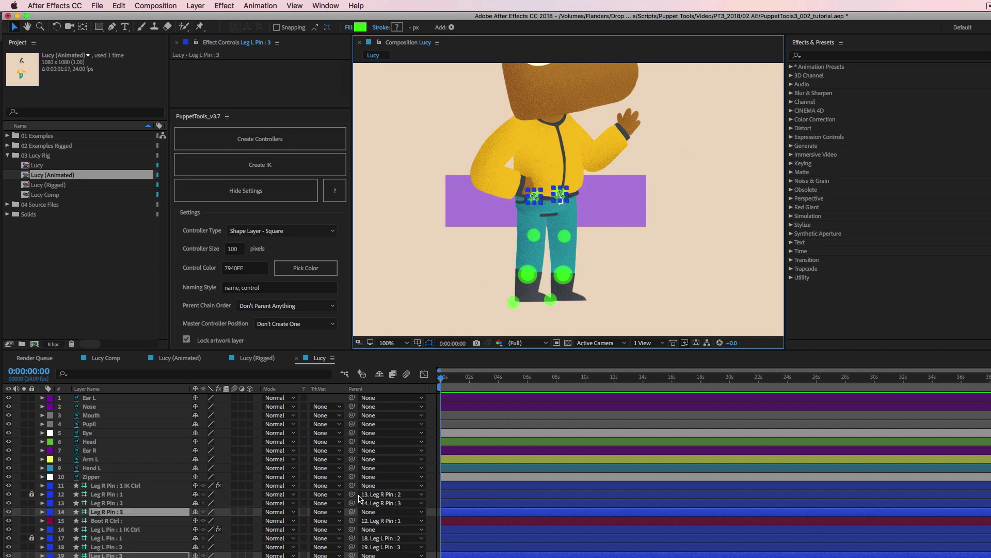
{"action": "key", "text": "grave"}
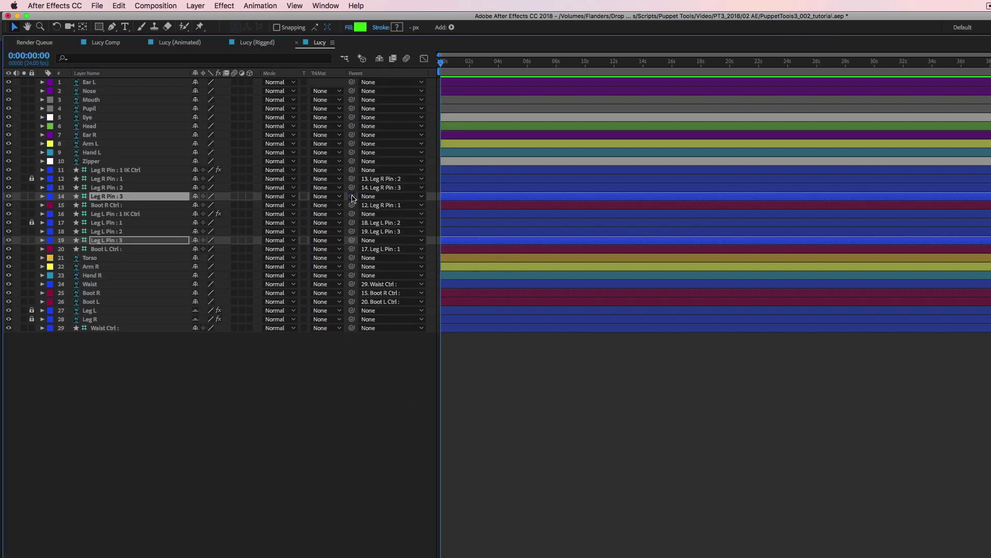
{"action": "left_click_drag", "start_coordinate": [352, 197], "coordinate": [108, 331]}
{"action": "key", "text": "grave"}
{"action": "left_click", "coordinate": [655, 212]}
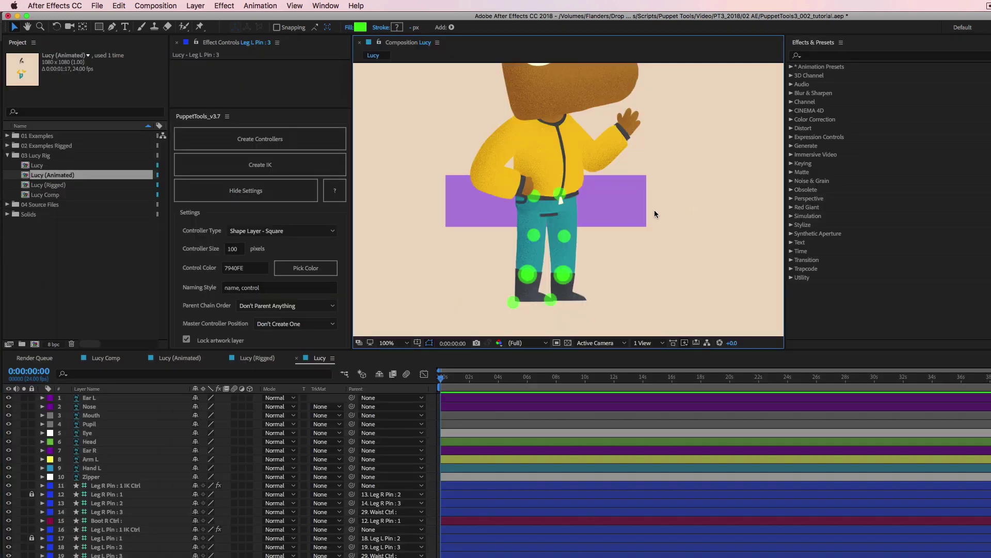
- Test how the legs follow the waist controller by moving it, and undo the move
{"action": "left_click_drag", "start_coordinate": [631, 206], "coordinate": [607, 233]}
{"action": "key", "text": "super+z"}
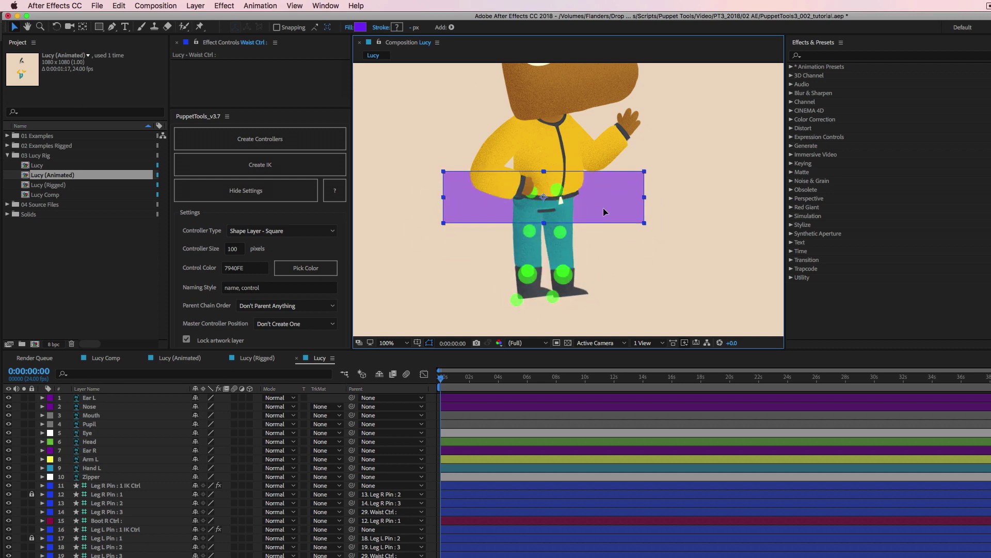
{"action": "key", "text": "comma"}
- Try out the waist controller in the Lucy (Rigged) composition and view the character's response
{"action": "left_click", "coordinate": [258, 357]}
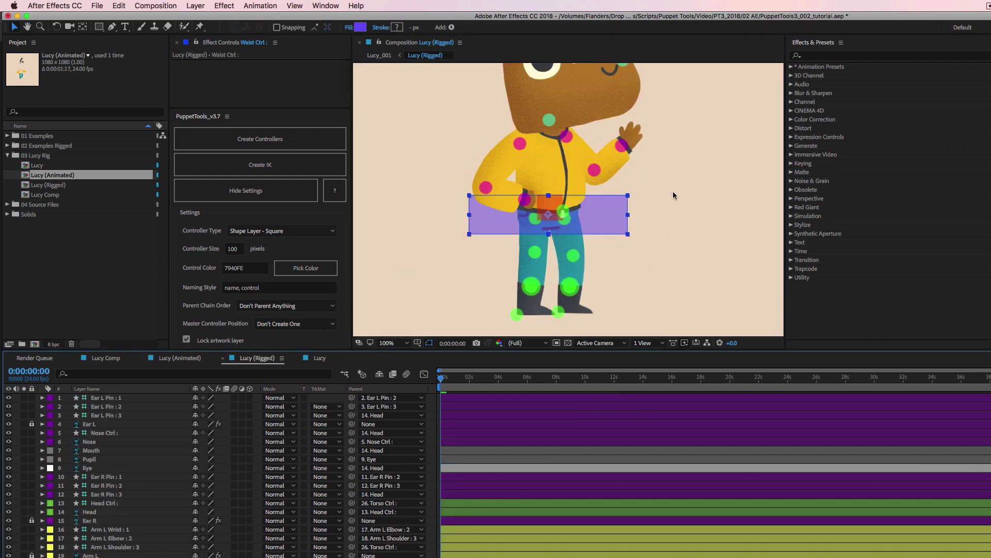
{"action": "left_click_drag", "start_coordinate": [610, 217], "coordinate": [631, 214]}
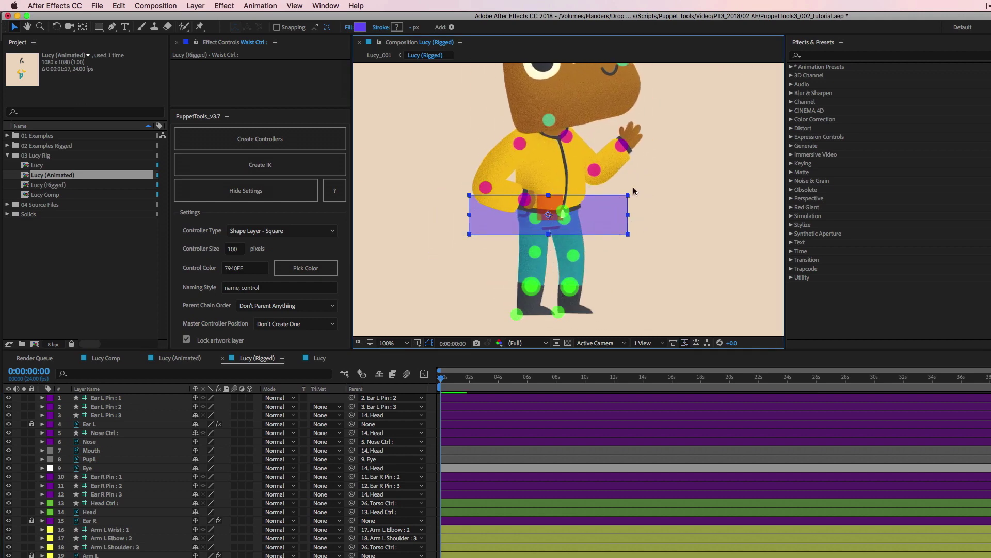
{"action": "key", "text": "comma"}
{"action": "key", "text": "comma"}
{"action": "key", "text": "space"}
{"action": "left_click_drag", "start_coordinate": [659, 149], "coordinate": [655, 185]}
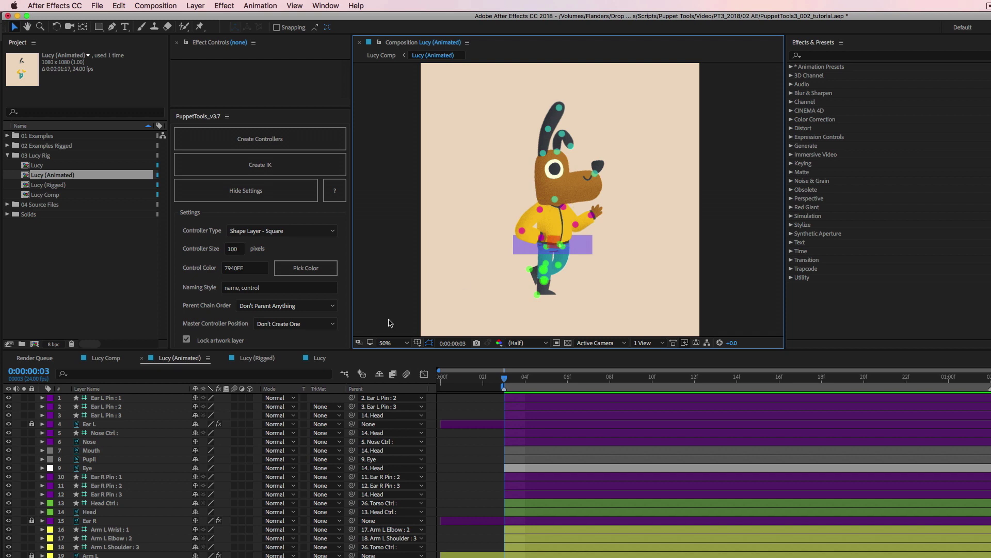
- Examine the full set of controllers on the character in the Lucy (Rigged) composition
{"action": "left_click", "coordinate": [257, 358]}
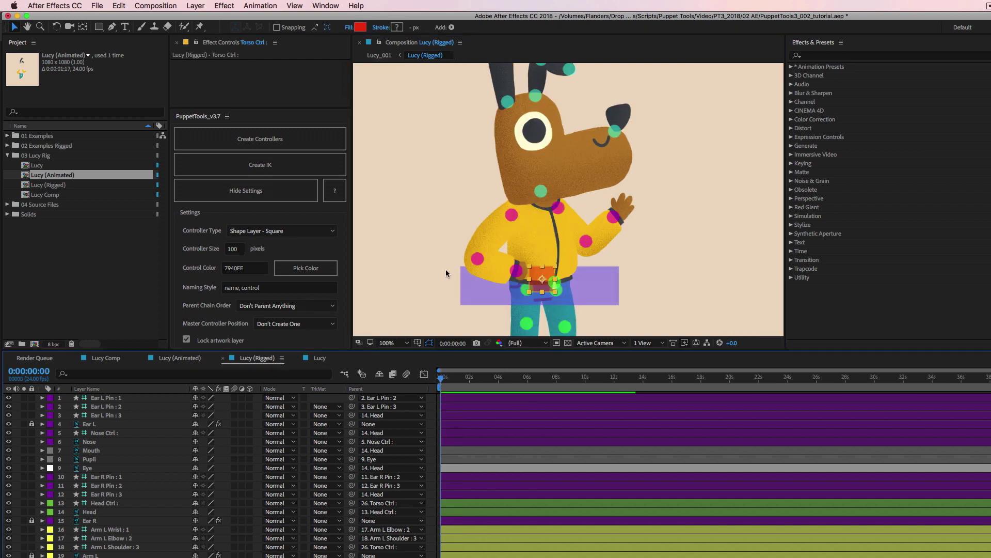
{"action": "left_click", "coordinate": [758, 243]}
{"action": "key", "text": "comma"}
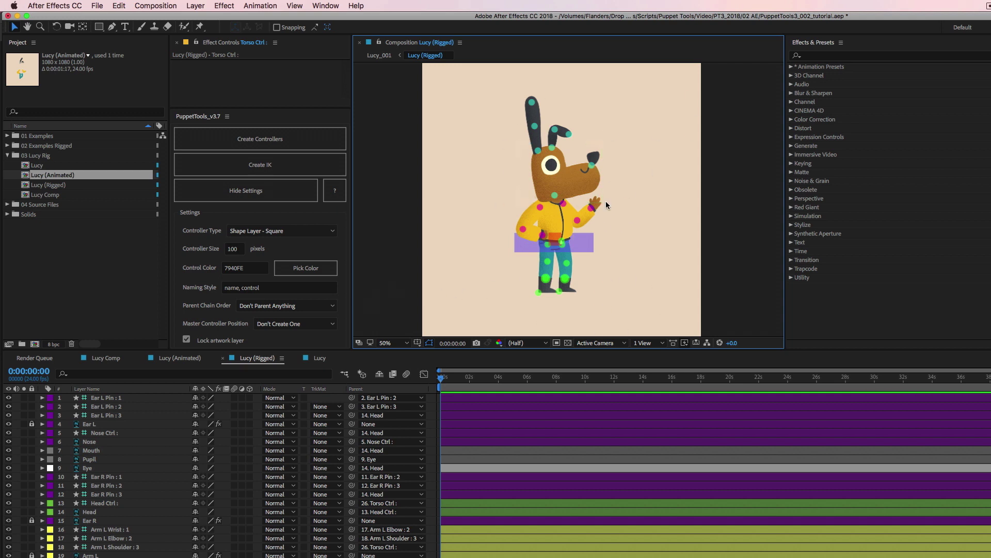
{"action": "left_click", "coordinate": [539, 313]}
{"action": "left_click", "coordinate": [524, 215]}
{"action": "key", "text": "h"}
{"action": "left_click_drag", "start_coordinate": [737, 250], "coordinate": [727, 242]}
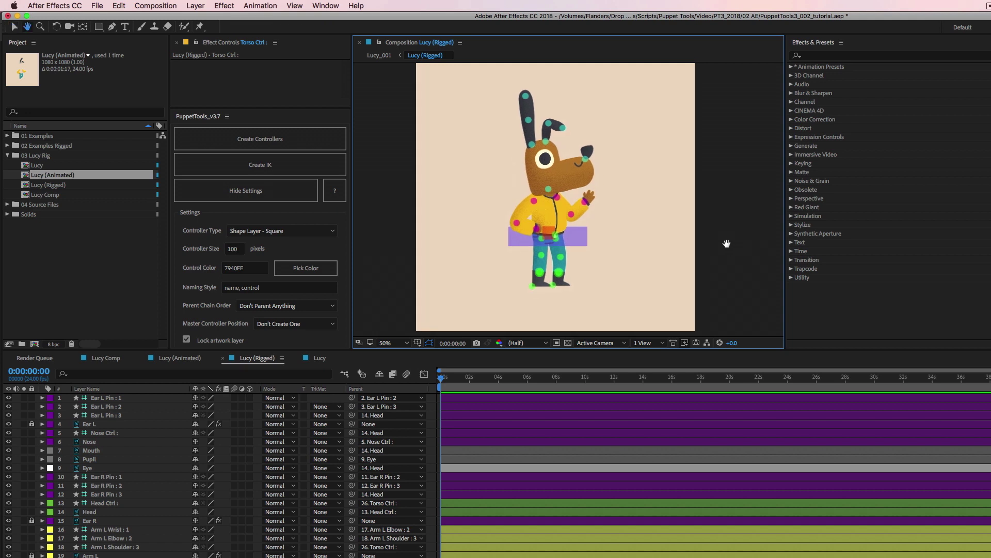
{"action": "key", "text": "v"}
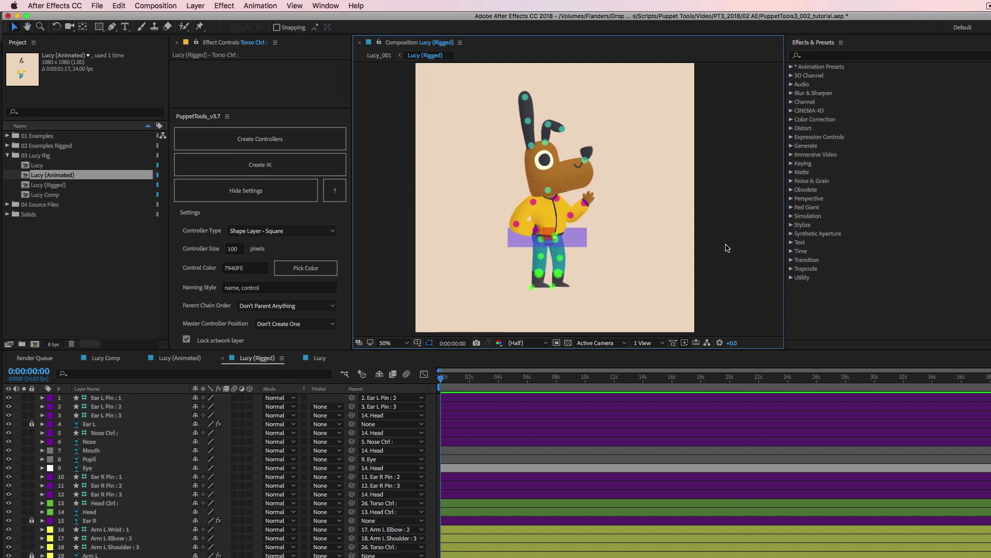
- Look at the Lucy (Animated) composition briefly and return to the Lucy composition at 100% magnification
{"action": "left_click", "coordinate": [185, 359]}
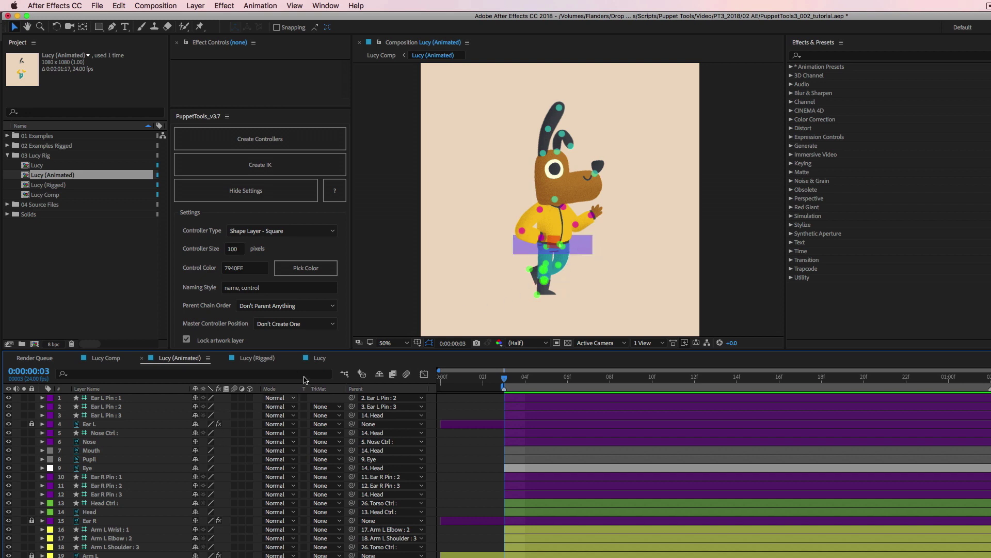
{"action": "left_click", "coordinate": [319, 358]}
{"action": "left_click", "coordinate": [740, 241]}
{"action": "key", "text": "period"}
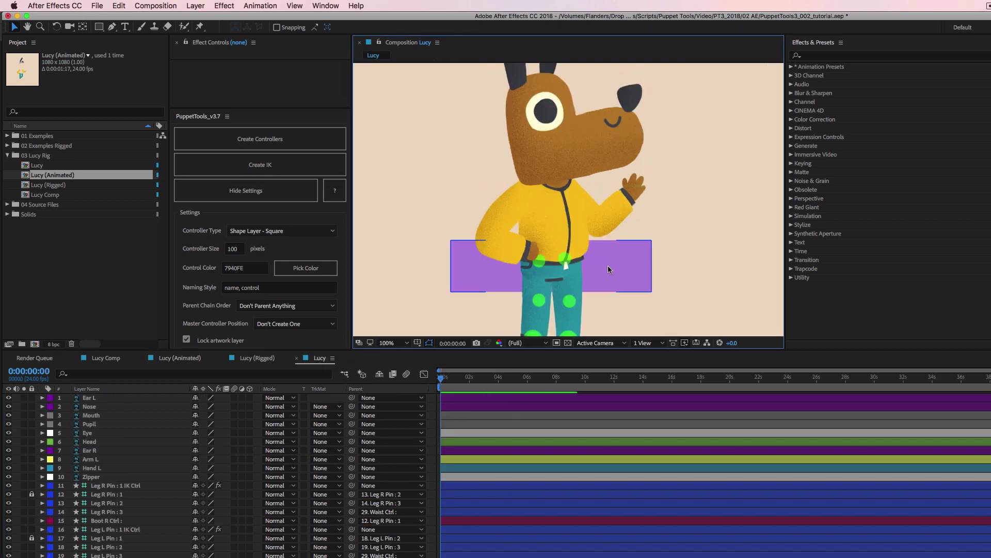
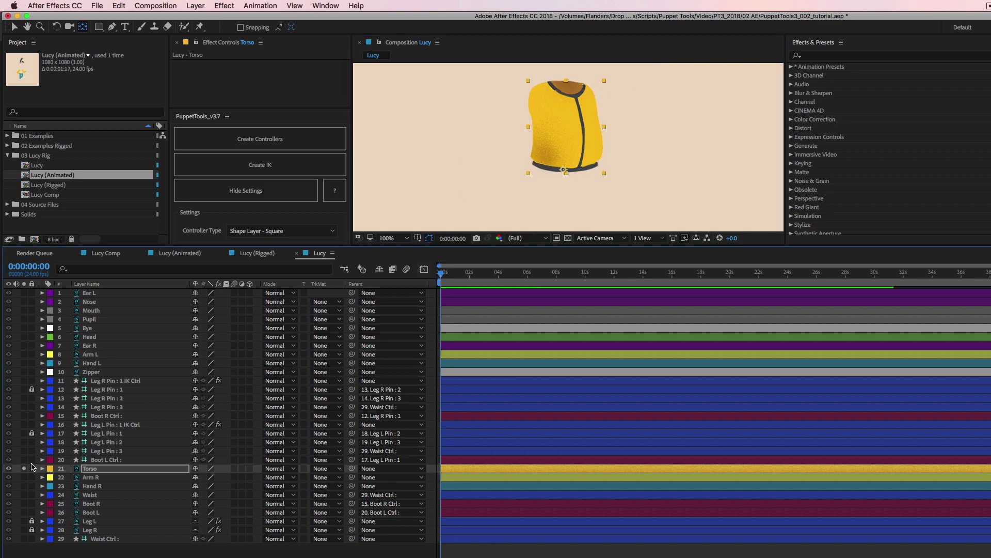
- Centre the Torso layer's anchor point on its lower hem and create a 50-pixel square controller for it in orange FC811C
{"action": "left_click", "coordinate": [564, 164]}
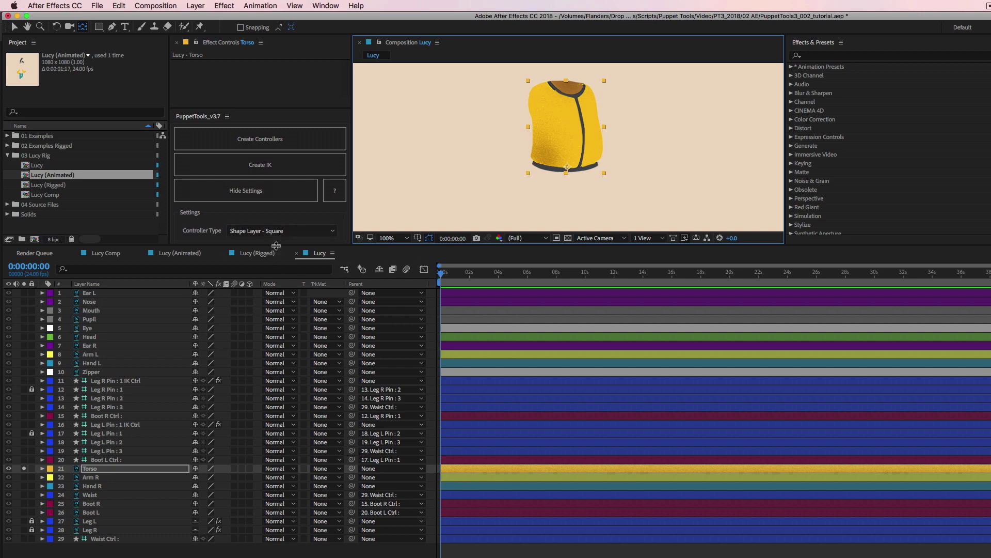
{"action": "left_click_drag", "start_coordinate": [274, 246], "coordinate": [273, 359]}
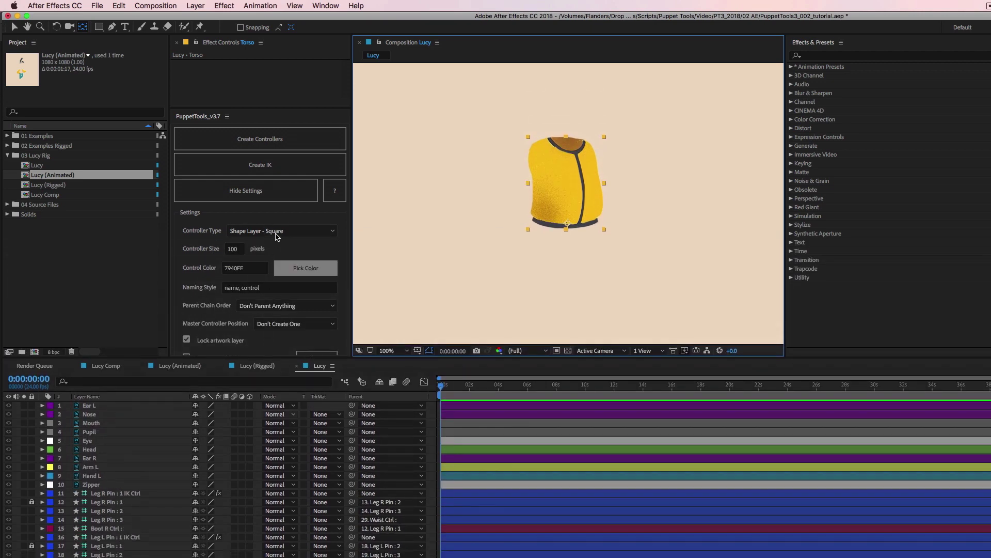
{"action": "left_click", "coordinate": [303, 270]}
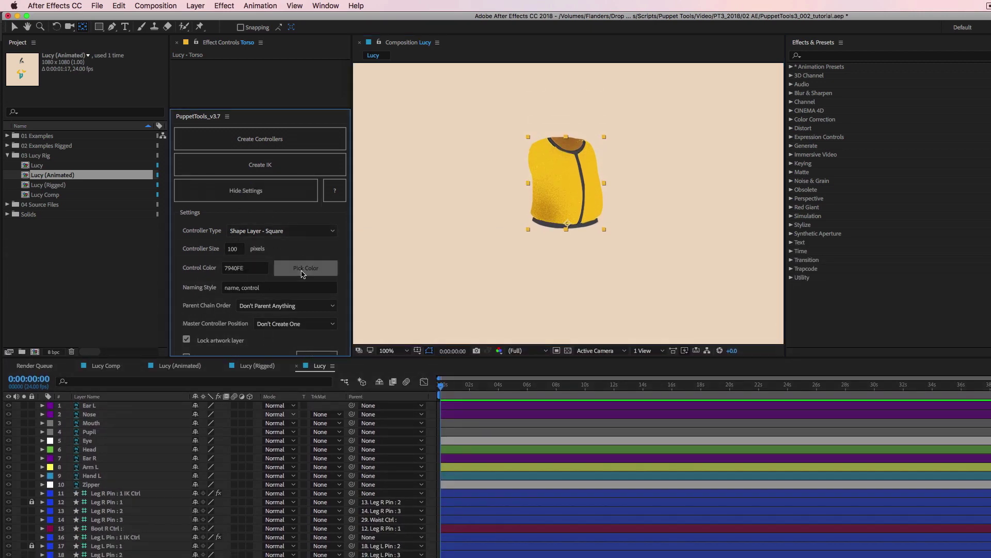
{"action": "left_click", "coordinate": [514, 235]}
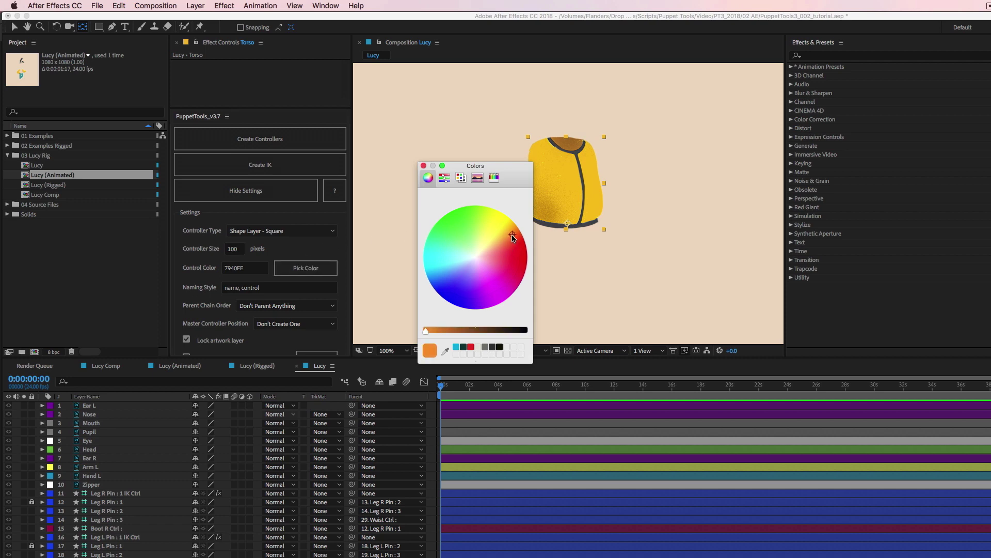
{"action": "left_click", "coordinate": [424, 167]}
{"action": "left_click", "coordinate": [228, 246]}
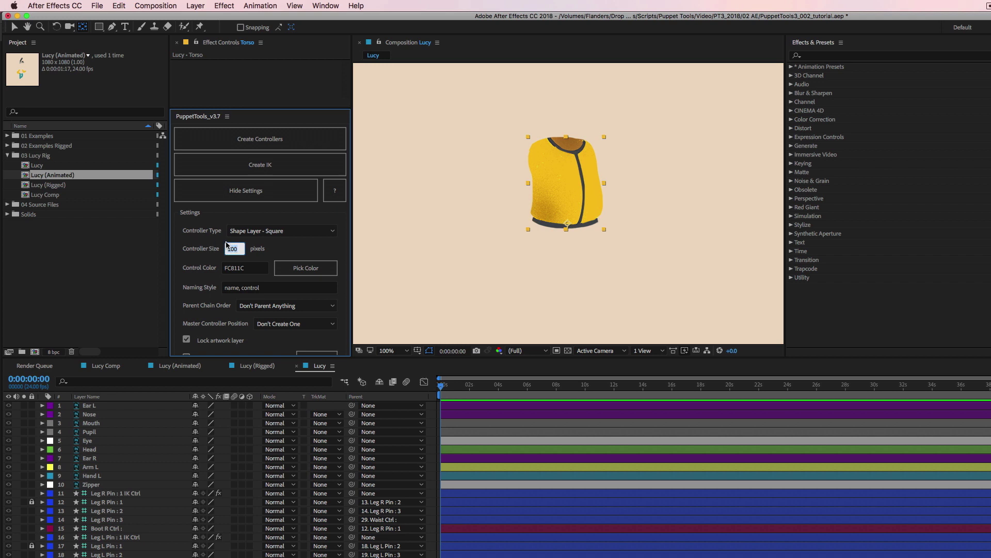
{"action": "type", "text": "75"}
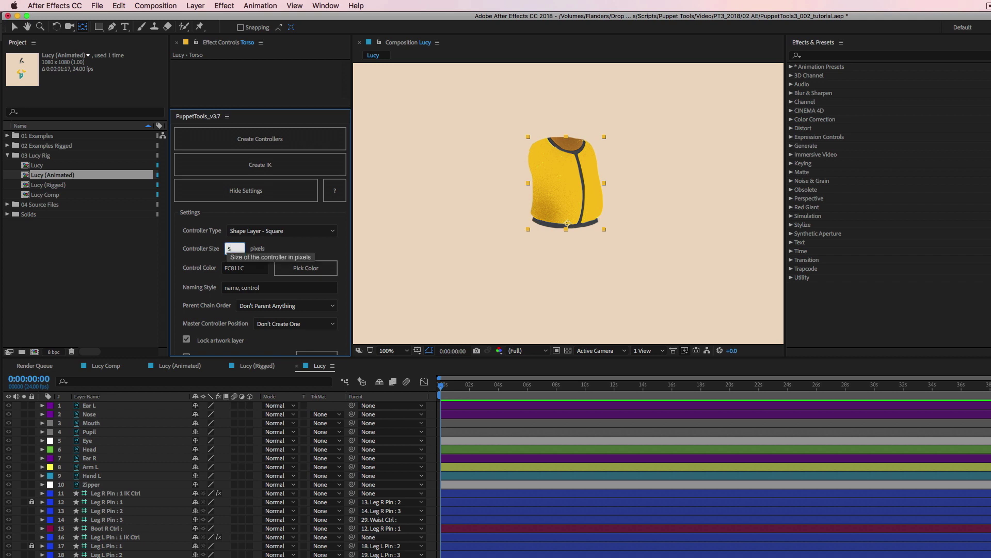
{"action": "left_click", "coordinate": [289, 145]}
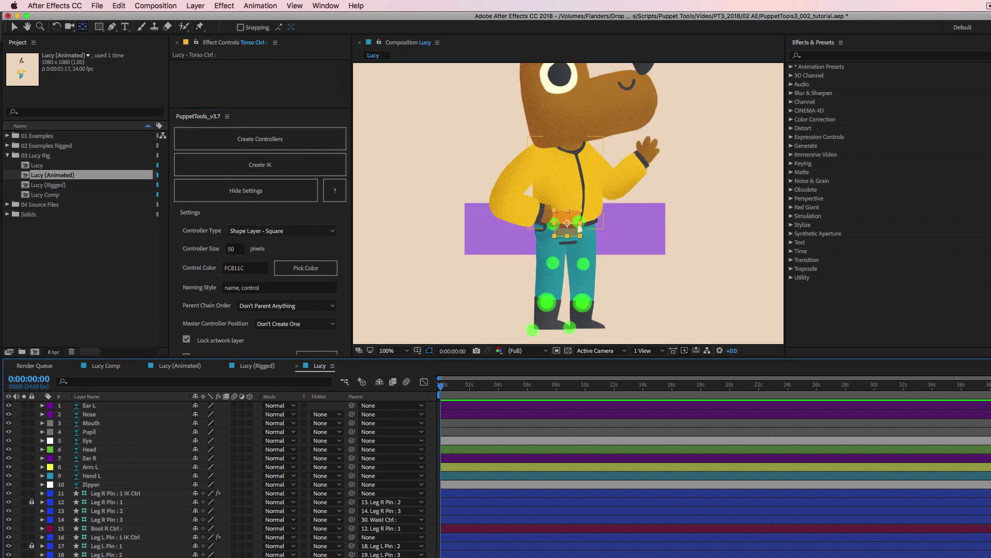
- Try moving the waist controller with the whole character in view, and undo the move
{"action": "scroll", "coordinate": [733, 260], "scroll_direction": "down", "scroll_amount": 2}
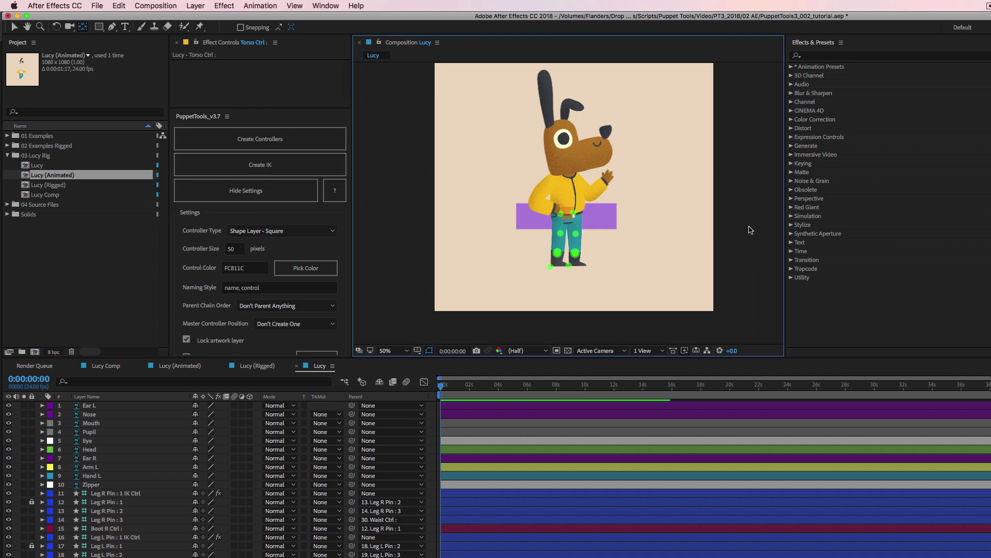
{"action": "scroll", "coordinate": [749, 225], "scroll_direction": "up", "scroll_amount": 2}
{"action": "scroll", "coordinate": [748, 225], "scroll_direction": "down", "scroll_amount": 2}
{"action": "left_click_drag", "start_coordinate": [751, 198], "coordinate": [738, 203]}
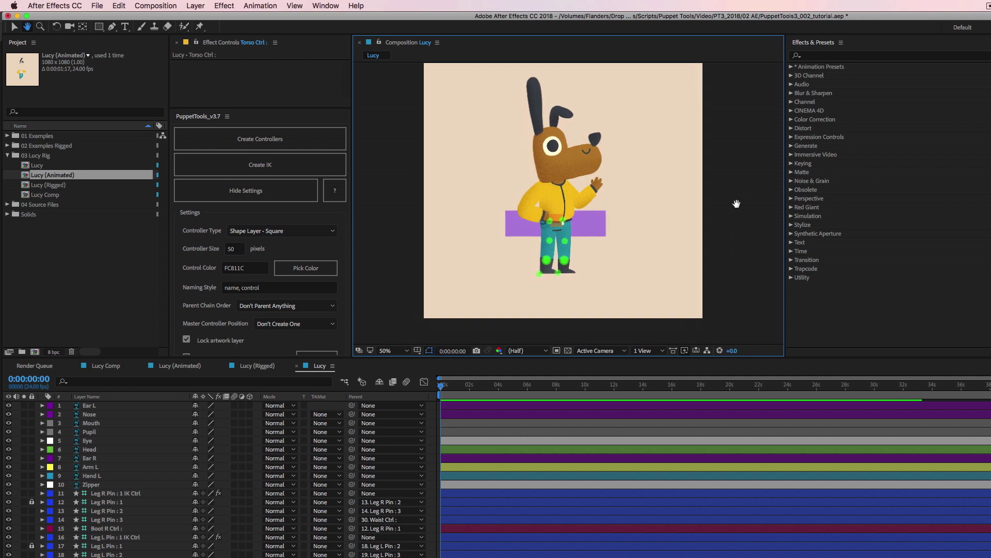
{"action": "key", "text": "v"}
{"action": "mouse_move", "coordinate": [590, 219]}
{"action": "left_mouse_down"}
{"action": "mouse_move", "coordinate": [573, 234]}
{"action": "mouse_move", "coordinate": [595, 224]}
{"action": "left_mouse_up"}
{"action": "key", "text": "super+z"}
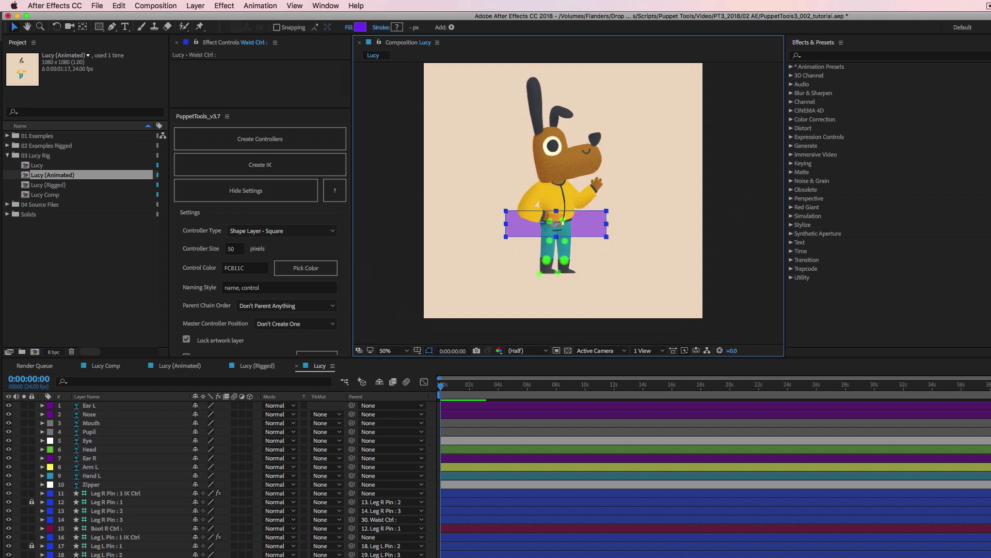
- Nudge the Torso controller slightly upward and test the torso's response by shifting it sideways and back
{"action": "left_click", "coordinate": [170, 557]}
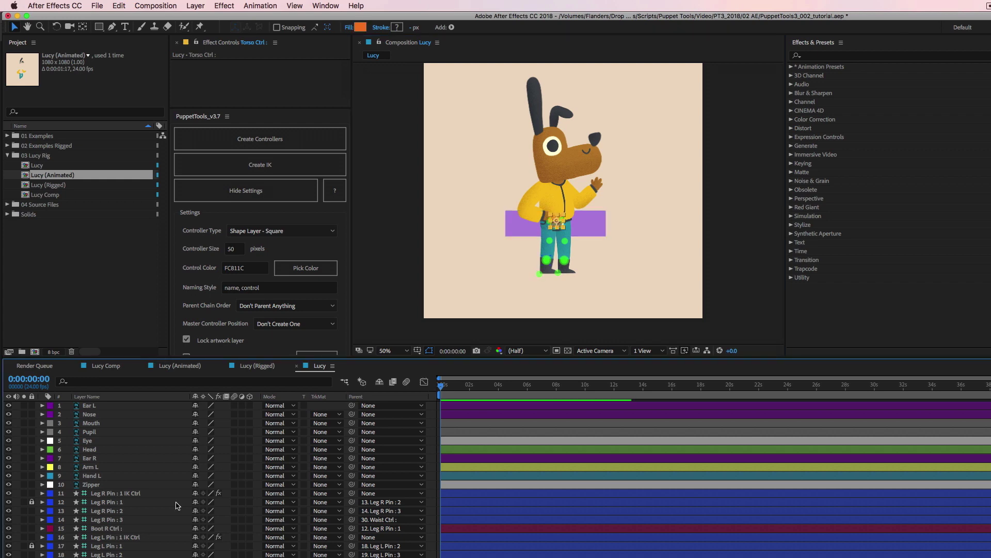
{"action": "key", "text": "shift+Up"}
{"action": "key", "text": "shift+Up"}
{"action": "key", "text": "shift+Down"}
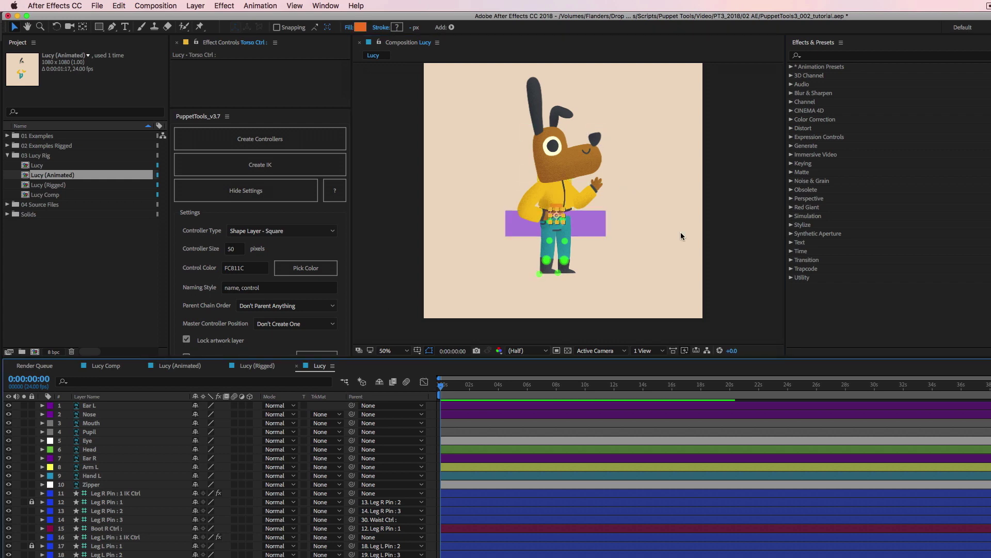
{"action": "key", "text": "shift+Left"}
{"action": "key", "text": "shift+Left"}
{"action": "key", "text": "shift+Left"}
{"action": "key", "text": "shift+Right"}
{"action": "key", "text": "shift+Right"}
{"action": "key", "text": "shift+Right"}
{"action": "key", "text": "shift+Right"}
{"action": "key", "text": "shift+Right"}
{"action": "key", "text": "shift+Right"}
- Parent Torso Ctrl to Waist Ctrl and test the link by moving the waist controller
{"action": "key", "text": "grave"}
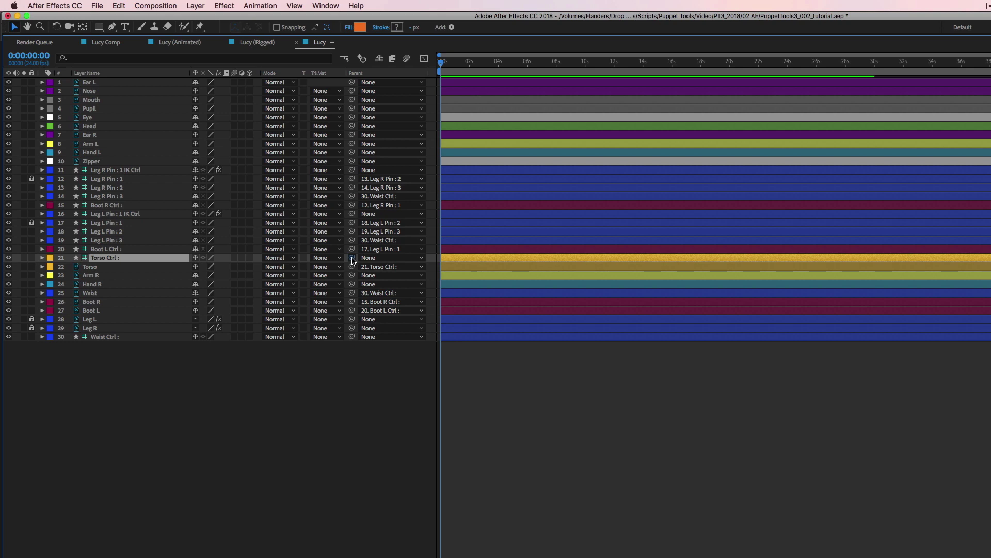
{"action": "left_click_drag", "start_coordinate": [352, 259], "coordinate": [115, 341]}
{"action": "key", "text": "grave"}
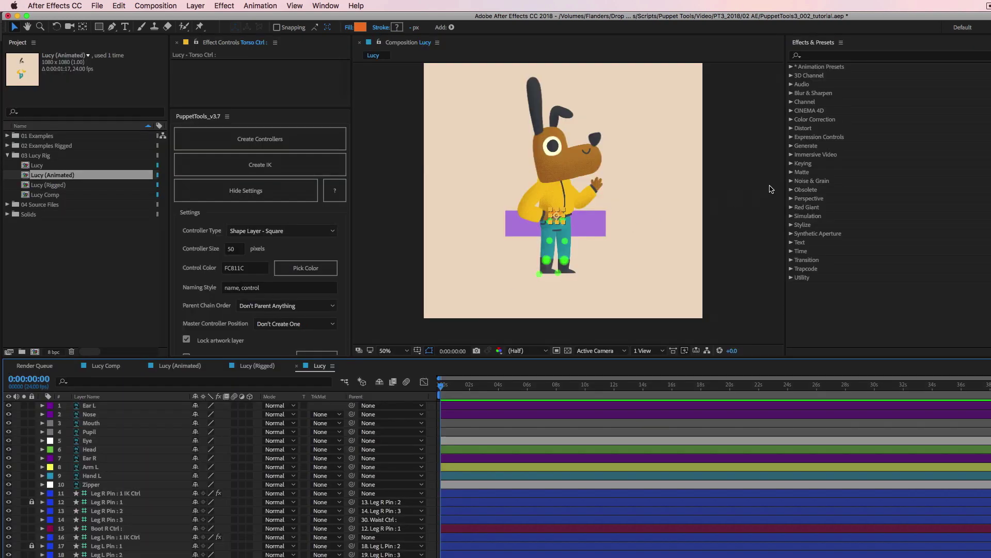
{"action": "left_click", "coordinate": [588, 224]}
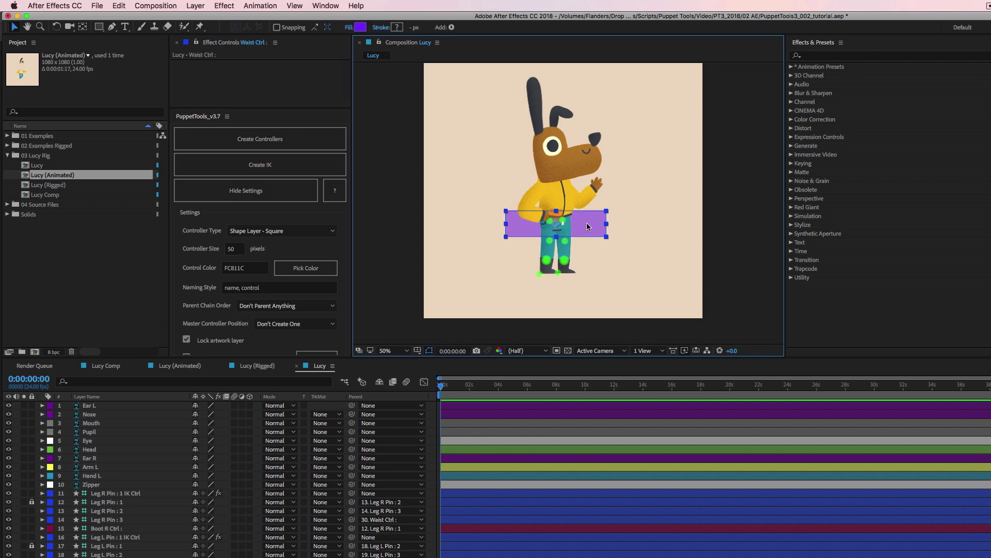
{"action": "mouse_move", "coordinate": [587, 223]}
{"action": "left_mouse_down"}
{"action": "mouse_move", "coordinate": [578, 222]}
{"action": "mouse_move", "coordinate": [589, 241]}
{"action": "mouse_move", "coordinate": [550, 235]}
{"action": "mouse_move", "coordinate": [566, 222]}
{"action": "mouse_move", "coordinate": [617, 243]}
{"action": "mouse_move", "coordinate": [568, 230]}
{"action": "left_mouse_up"}
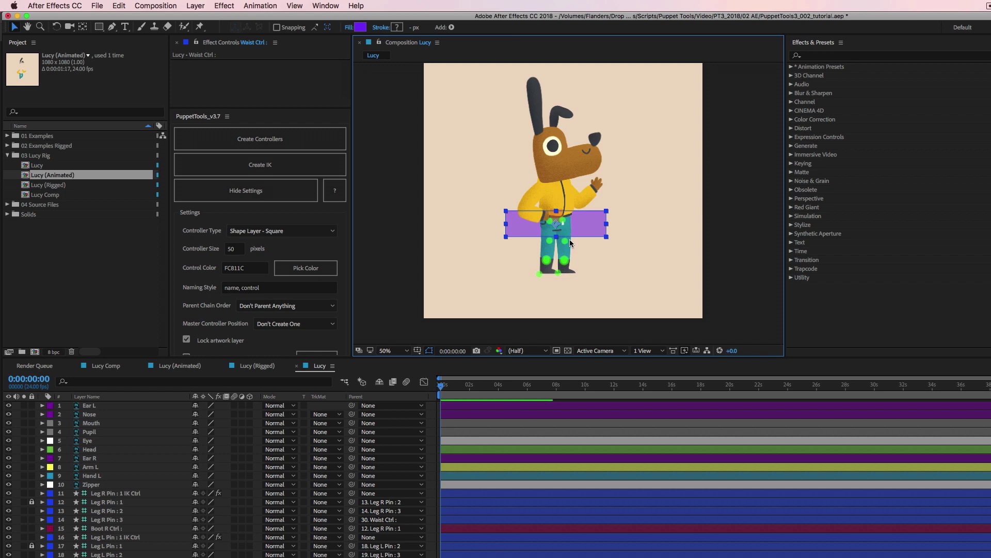
- Parent the Zipper layer to Torso Ctrl and try the waist controller on the character again
{"action": "left_click", "coordinate": [91, 484]}
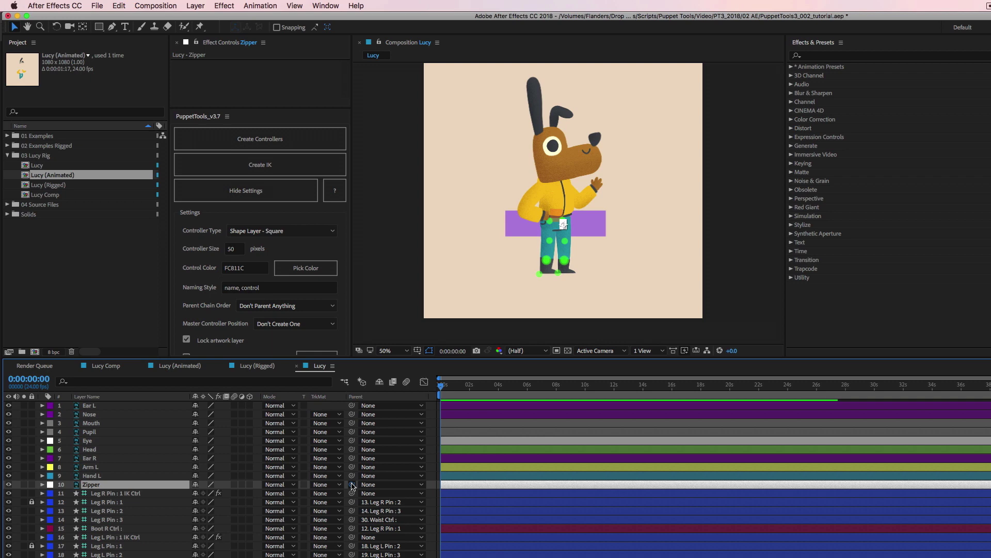
{"action": "left_click_drag", "start_coordinate": [351, 484], "coordinate": [165, 557]}
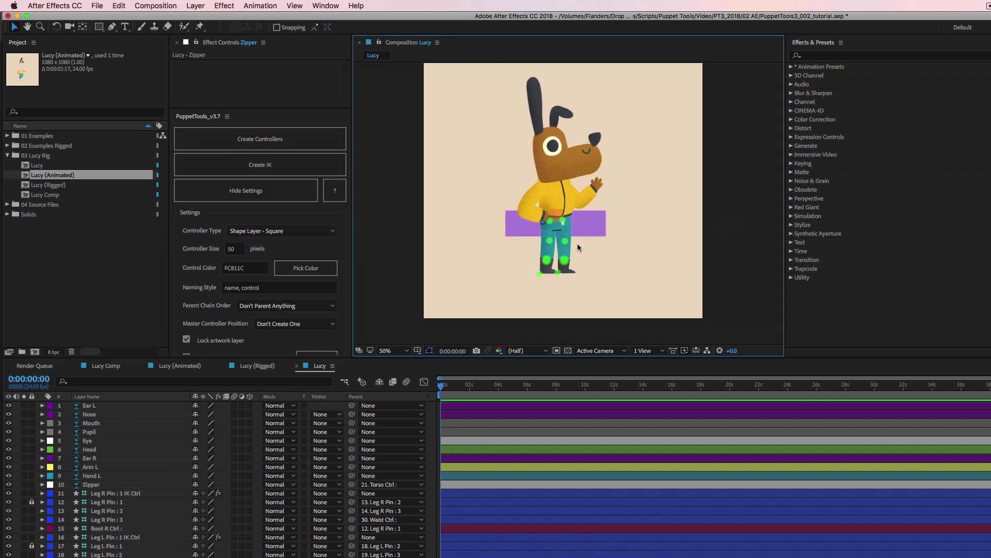
{"action": "left_click_drag", "start_coordinate": [590, 221], "coordinate": [593, 244]}
{"action": "left_click", "coordinate": [750, 190]}
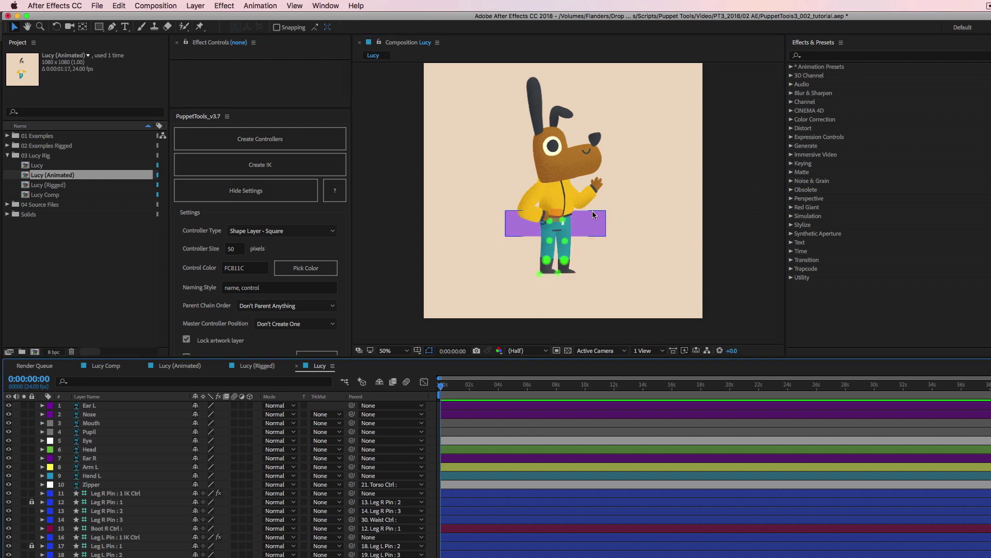
- Try out the waist controller in the Lucy (Rigged) composition for reference and return to the Lucy composition
{"action": "left_click", "coordinate": [273, 366]}
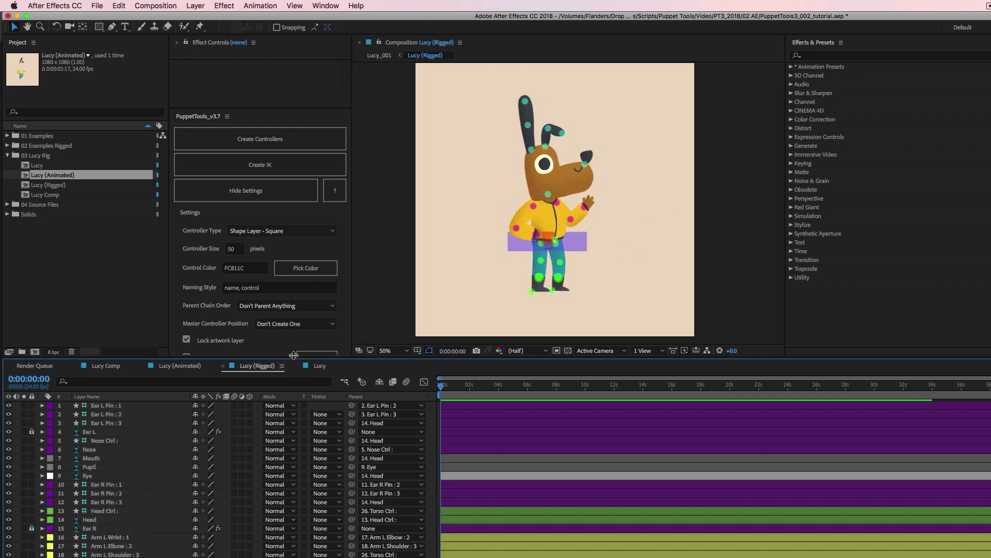
{"action": "left_click", "coordinate": [585, 238]}
{"action": "left_click_drag", "start_coordinate": [574, 243], "coordinate": [501, 227]}
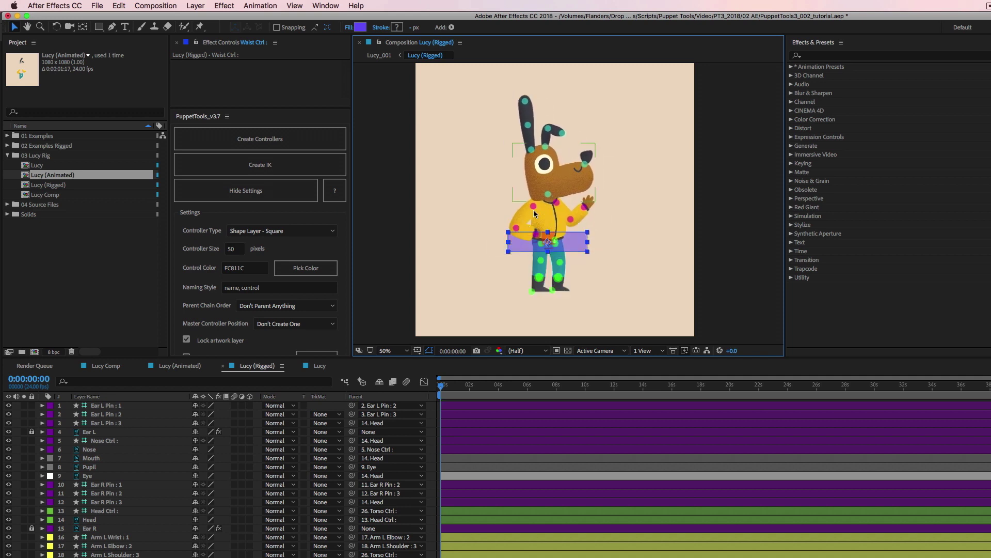
{"action": "left_click", "coordinate": [320, 366]}
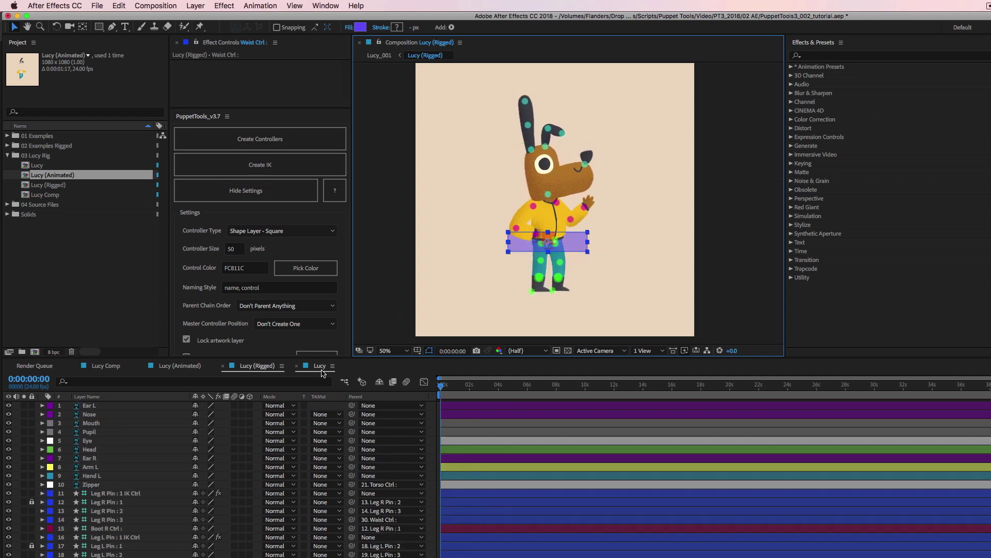
{"action": "left_click", "coordinate": [598, 237]}
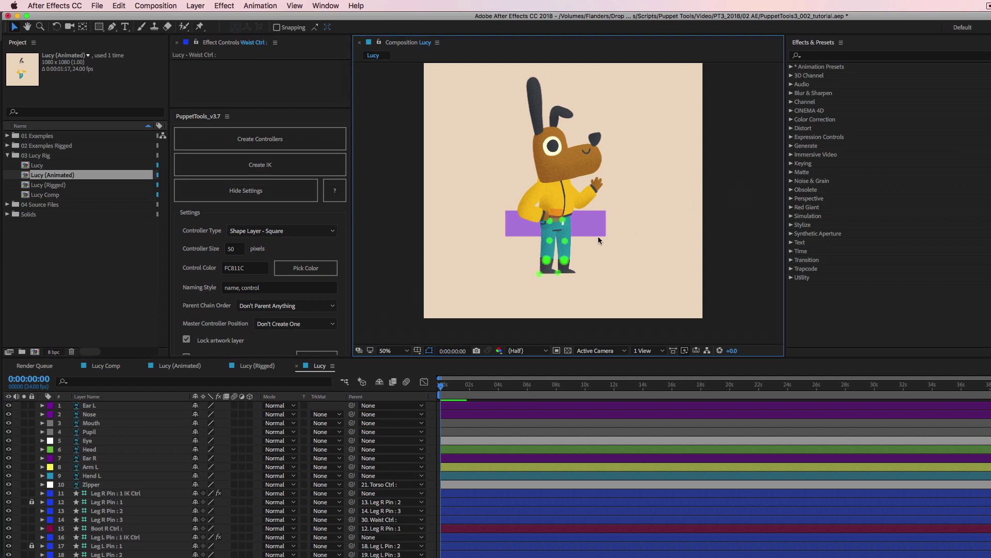
- Isolate the Arm L and Hand L layers together with the Torso at 100% magnification
{"action": "key", "text": "period"}
{"action": "key", "text": "space"}
{"action": "left_click_drag", "start_coordinate": [499, 199], "coordinate": [541, 194]}
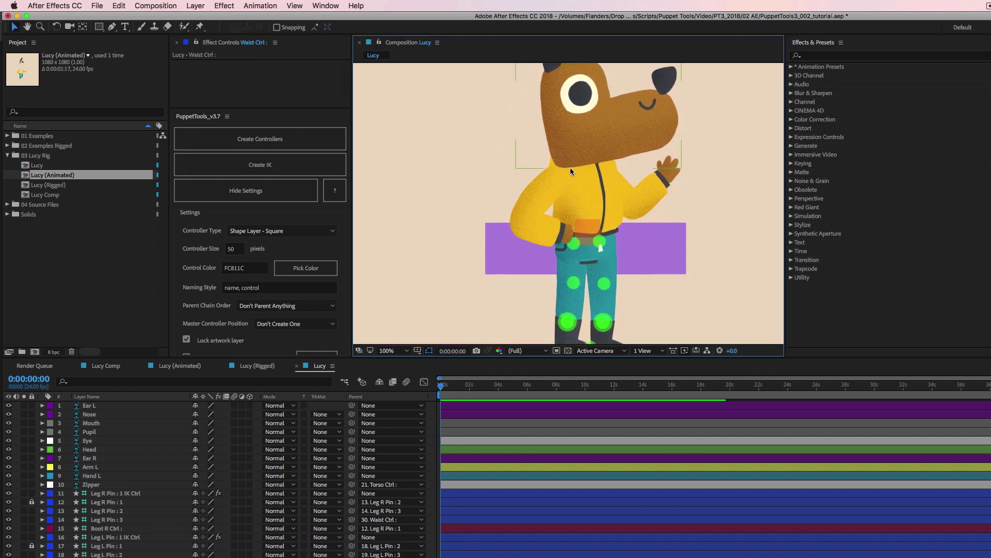
{"action": "left_click", "coordinate": [91, 468]}
{"action": "left_click", "coordinate": [24, 467]}
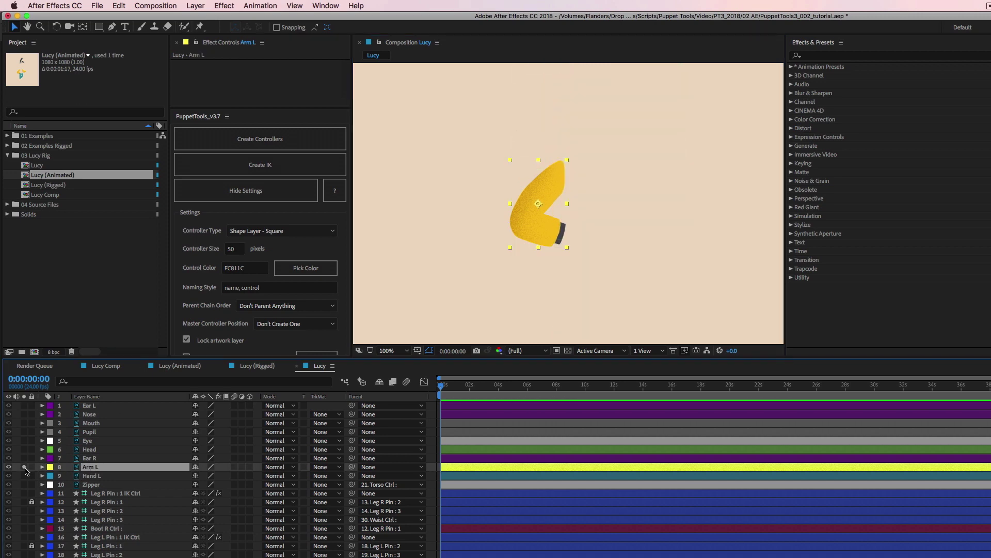
{"action": "left_click", "coordinate": [85, 476]}
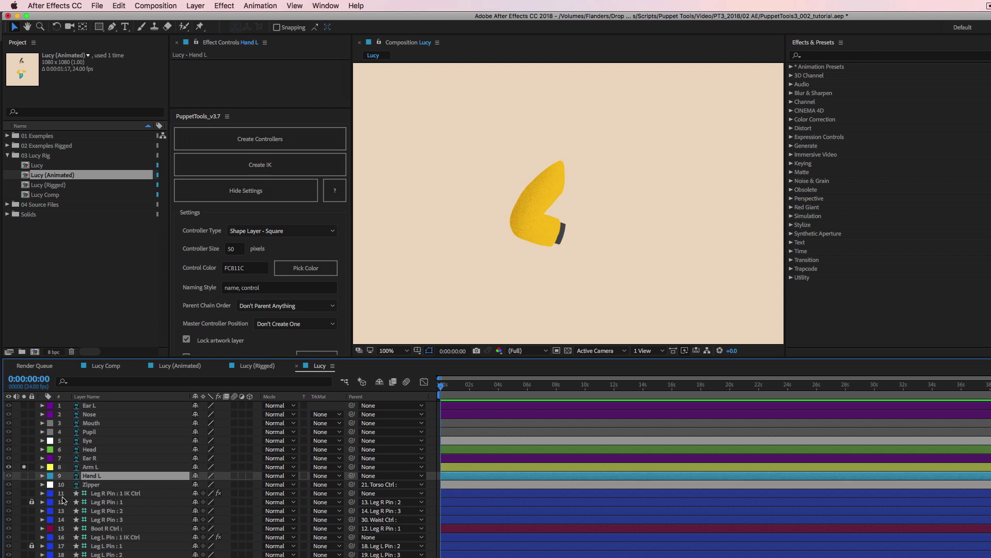
{"action": "left_click", "coordinate": [24, 476]}
{"action": "key", "text": "super+shift+a"}
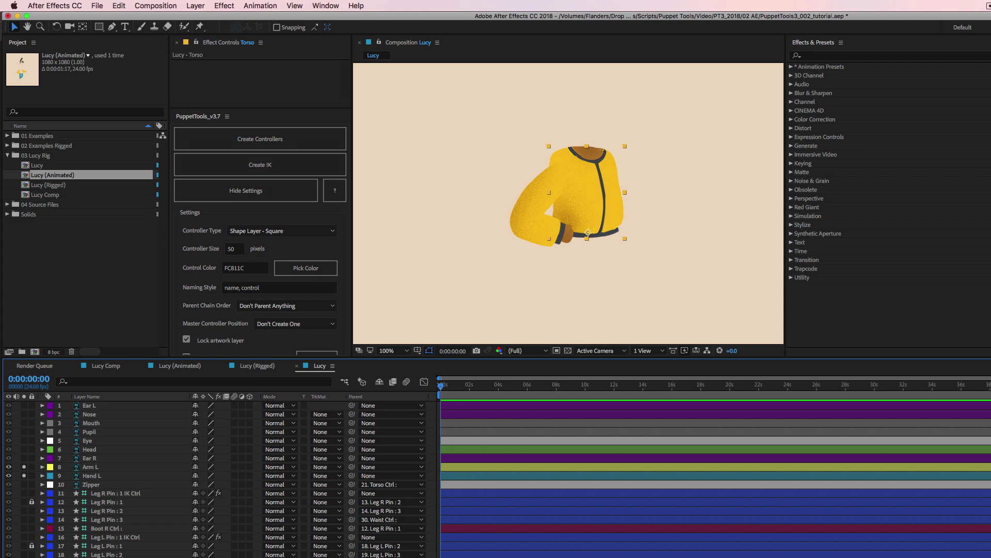
- Select Arm L and examine how the arm moves in the Lucy (Animated) composition
{"action": "left_click", "coordinate": [88, 467]}
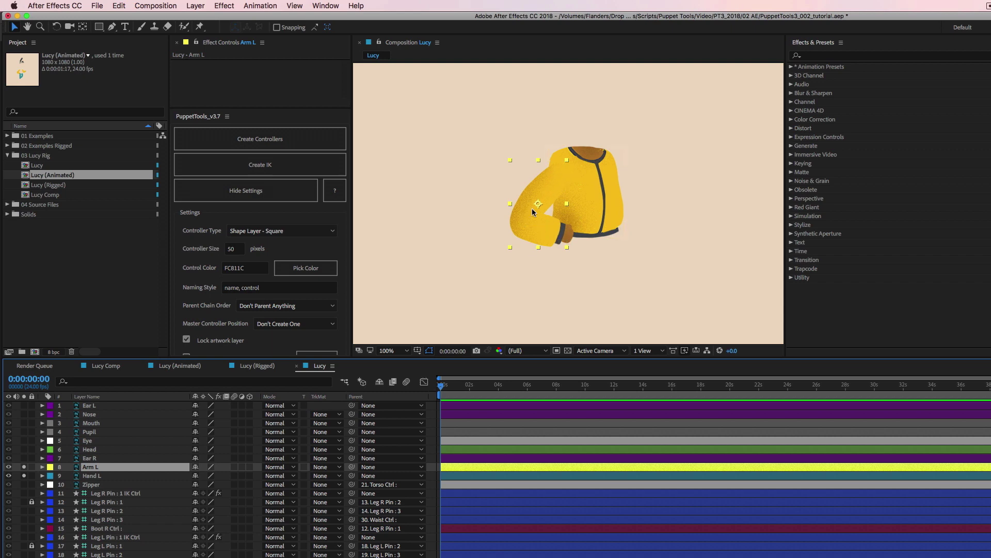
{"action": "left_click", "coordinate": [180, 366]}
{"action": "left_click", "coordinate": [737, 236]}
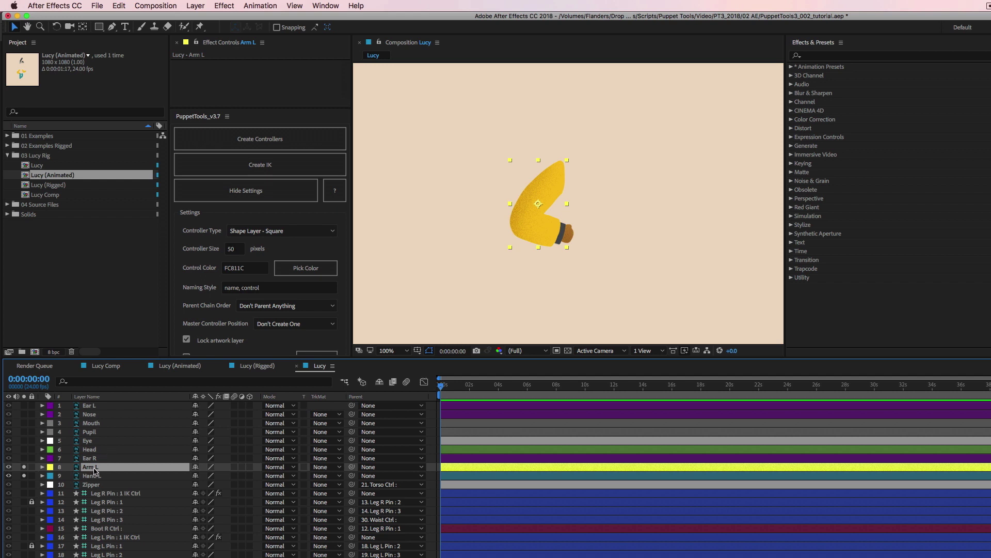
- Solo only Arm L and place puppet pins on it at the shoulder and elbow
{"action": "left_click", "coordinate": [23, 475]}
{"action": "left_click", "coordinate": [200, 27]}
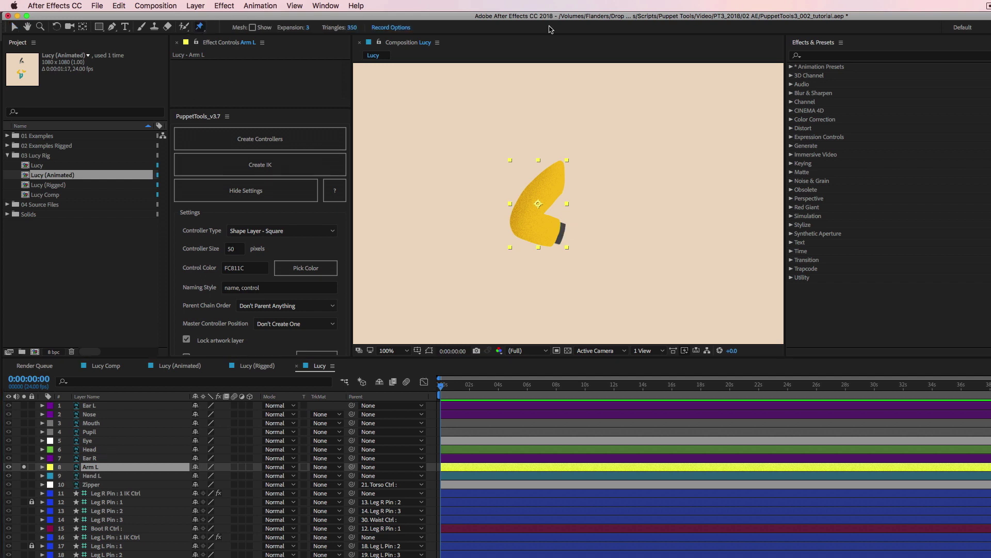
{"action": "left_click", "coordinate": [559, 174]}
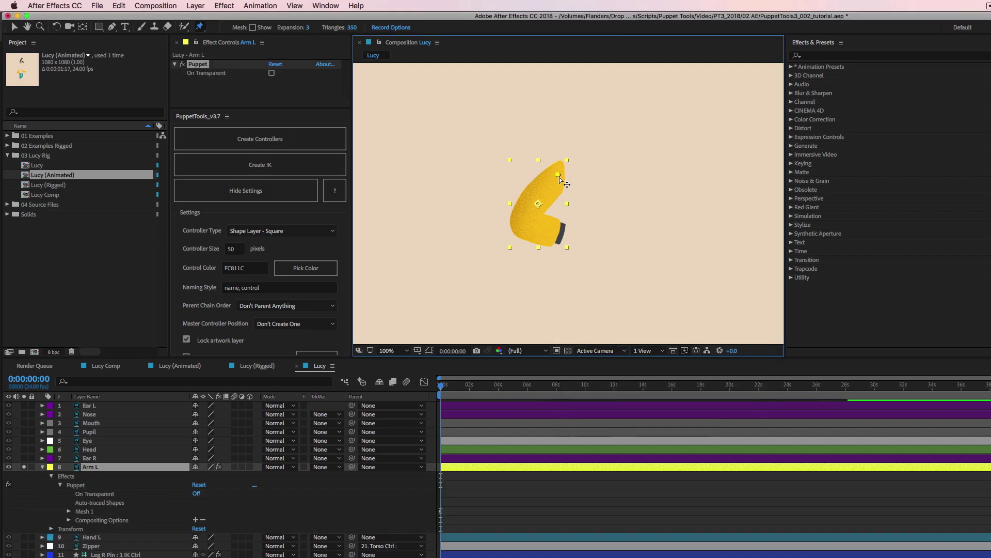
{"action": "left_click", "coordinate": [525, 220]}
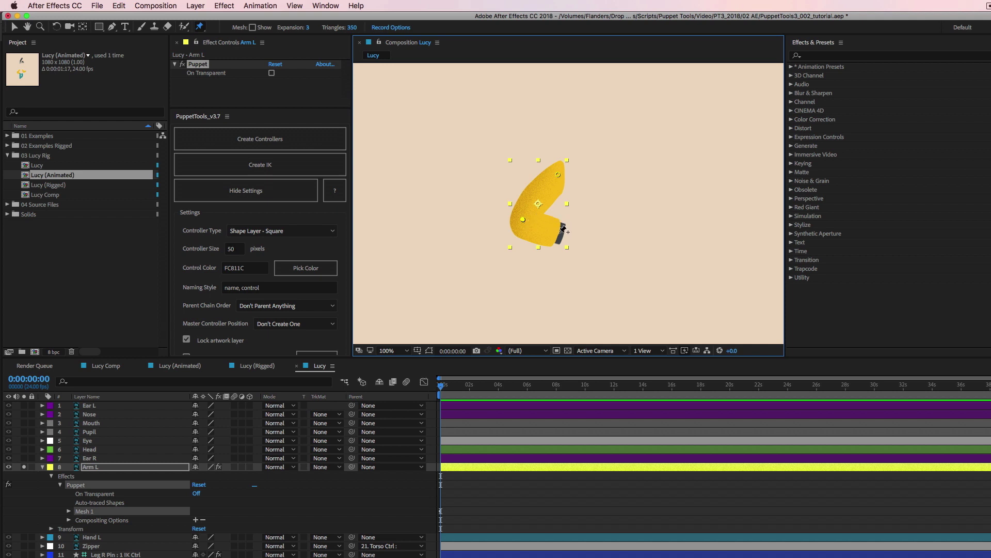
{"action": "left_click", "coordinate": [94, 468]}
{"action": "key", "text": "u"}
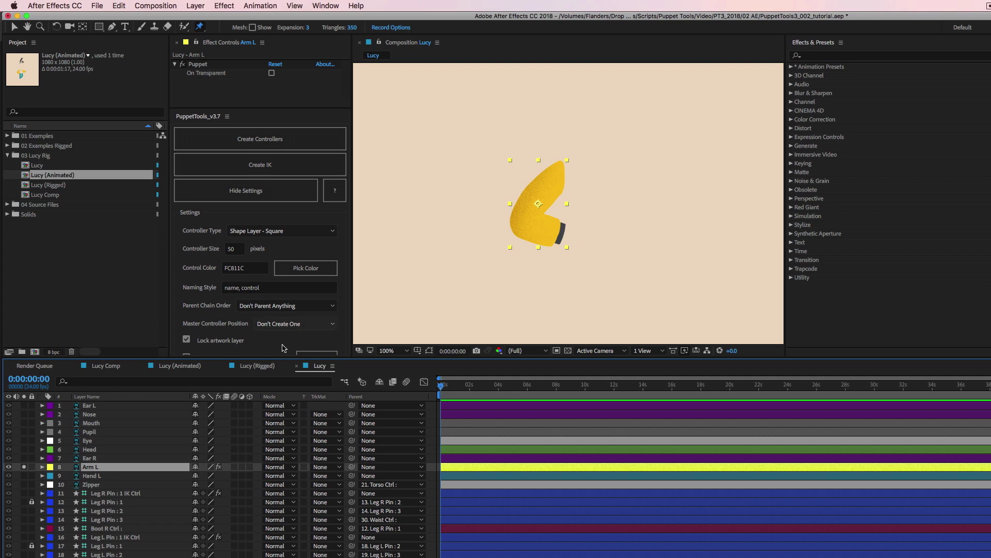
- Check the Lucy (Rigged) composition for reference, then configure Lucy's PuppetTools controllers as 25-pixel Shape Layer - Circle in magenta FB009D
{"action": "left_click", "coordinate": [261, 370]}
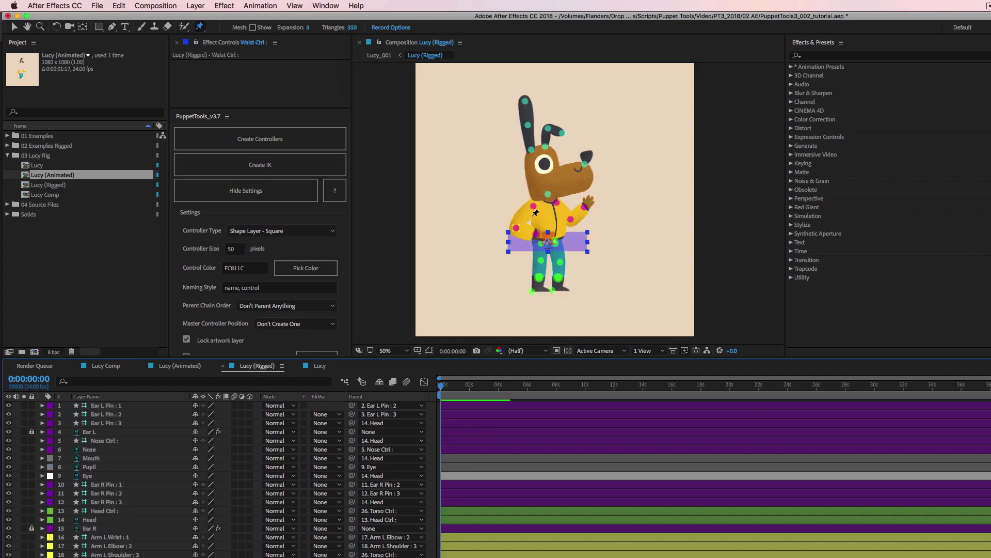
{"action": "left_click", "coordinate": [320, 367]}
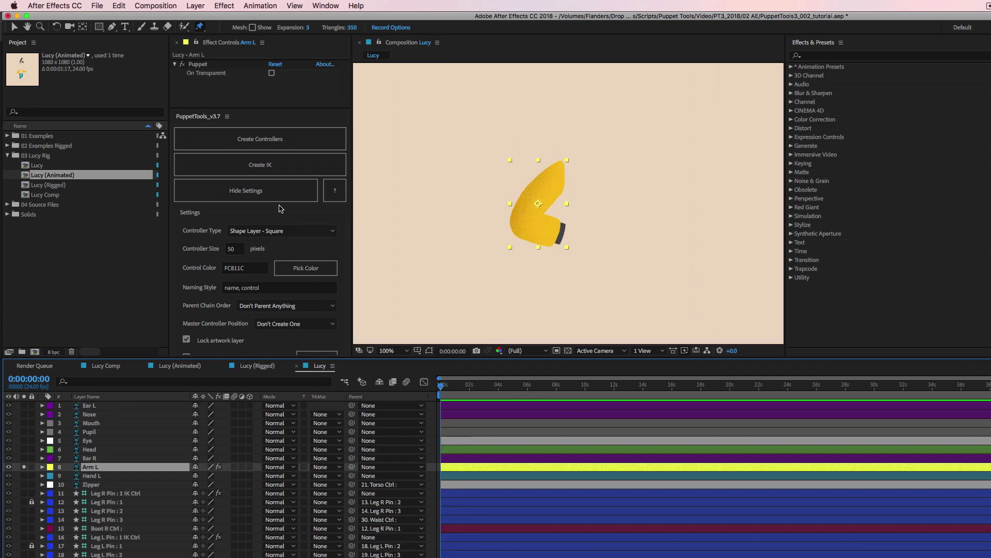
{"action": "left_click", "coordinate": [286, 233]}
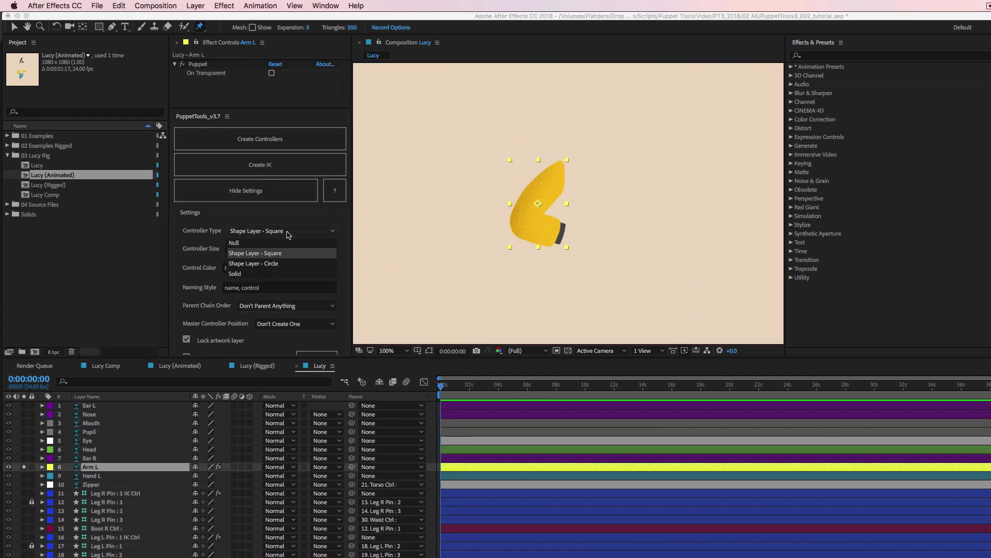
{"action": "left_click", "coordinate": [281, 263]}
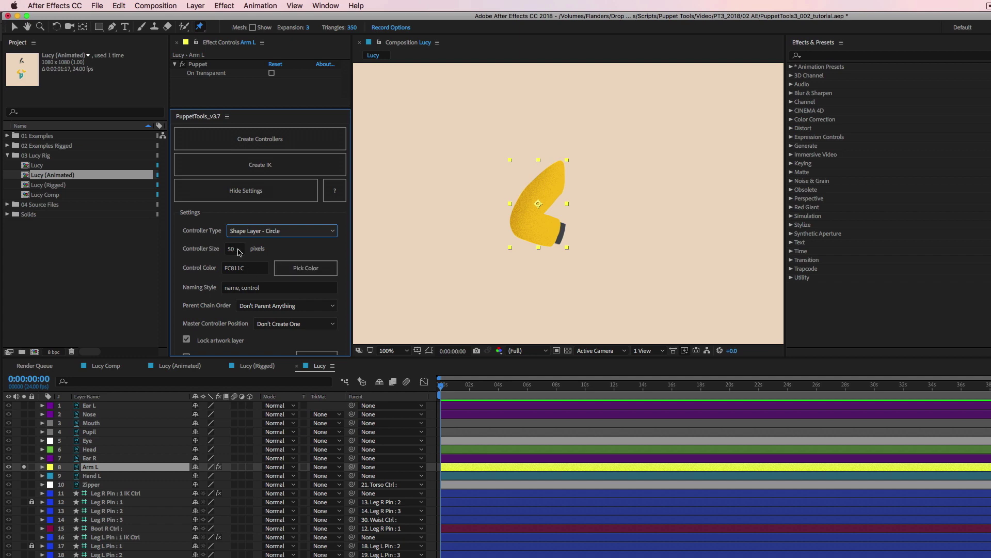
{"action": "left_click", "coordinate": [306, 266]}
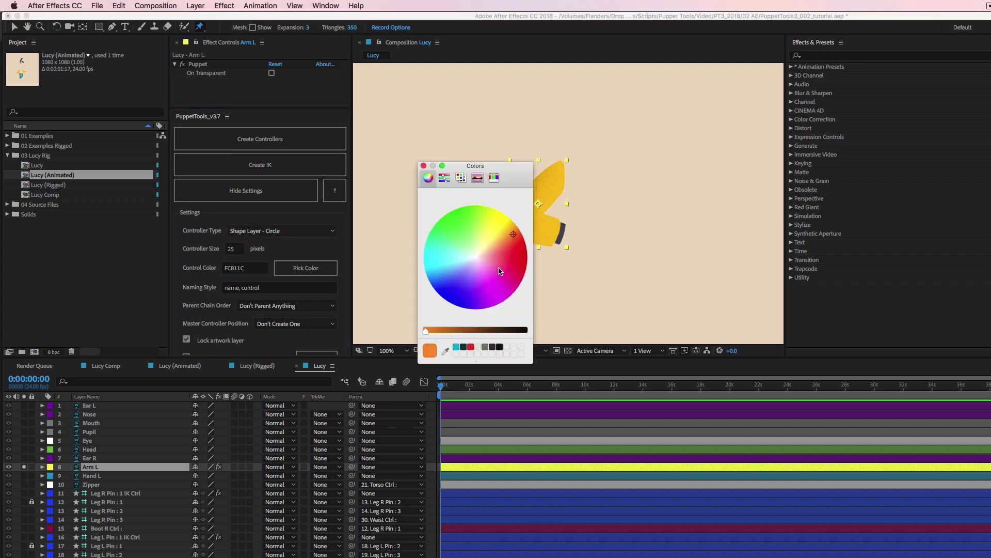
{"action": "left_click_drag", "start_coordinate": [500, 270], "coordinate": [509, 282]}
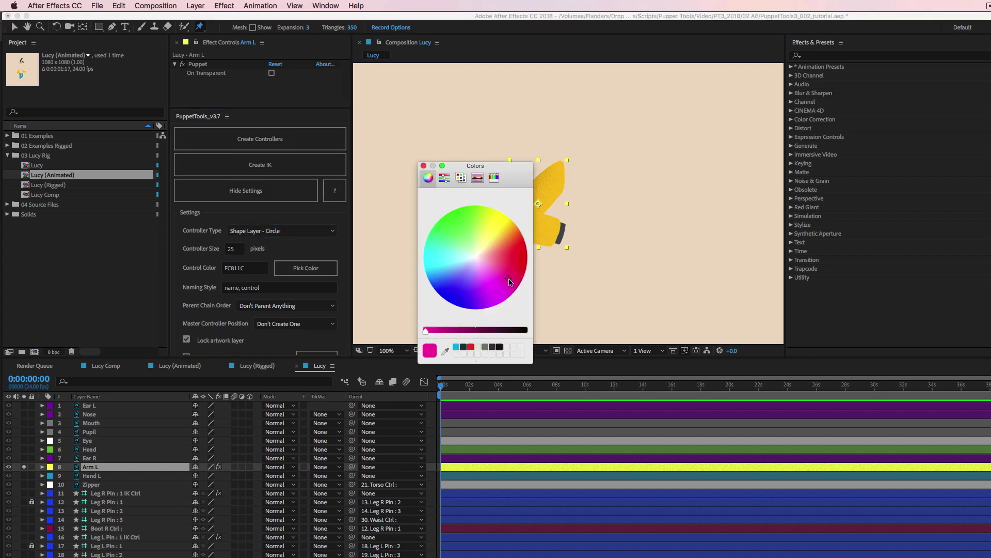
{"action": "left_click", "coordinate": [424, 167]}
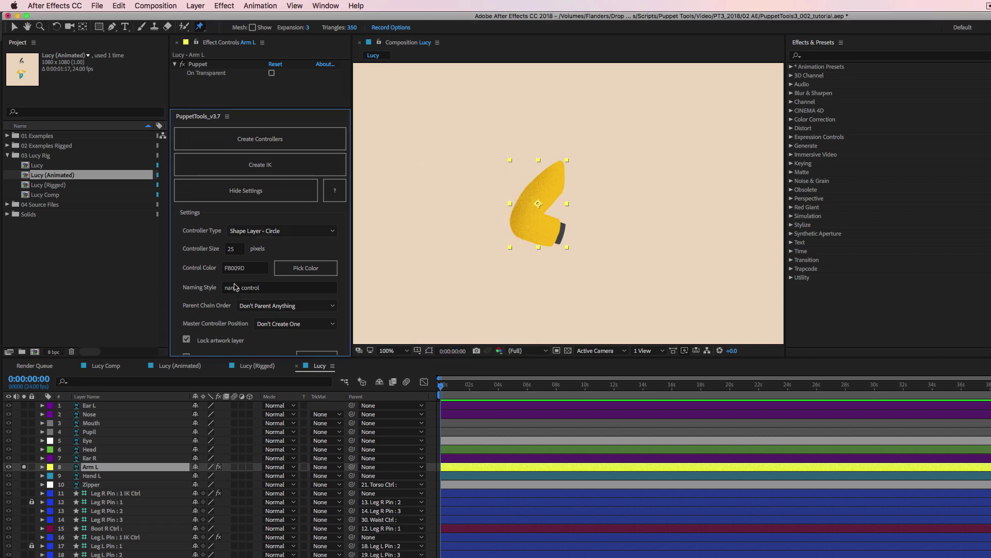
- Set the parent chain order to Top Down and create PuppetTools controllers for the Arm L puppet pins
{"action": "left_click", "coordinate": [280, 306]}
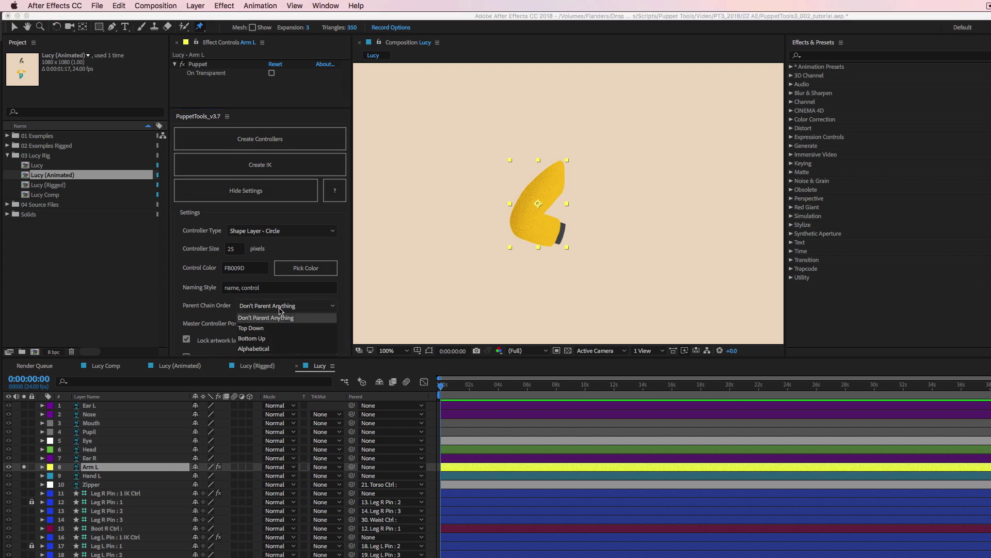
{"action": "left_click", "coordinate": [251, 328]}
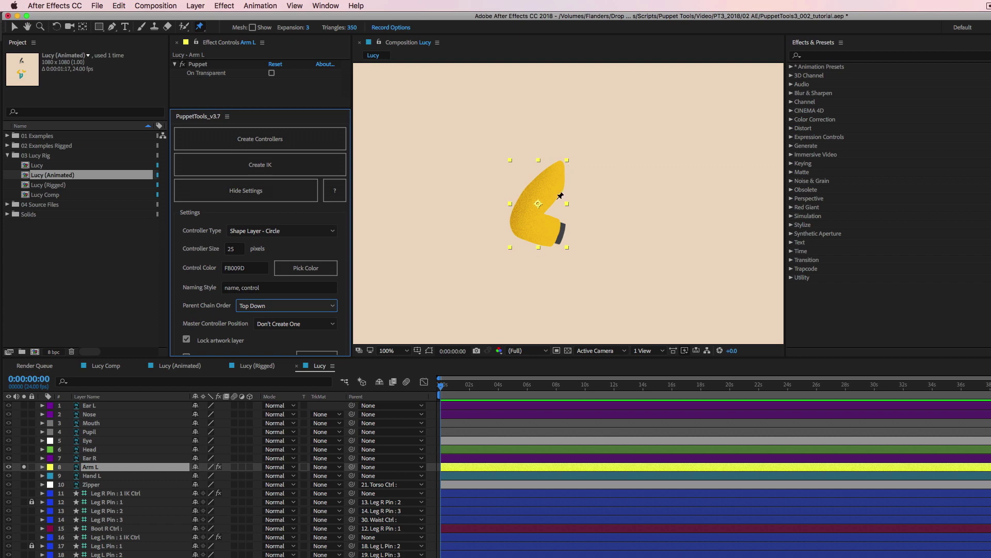
{"action": "left_click", "coordinate": [269, 142]}
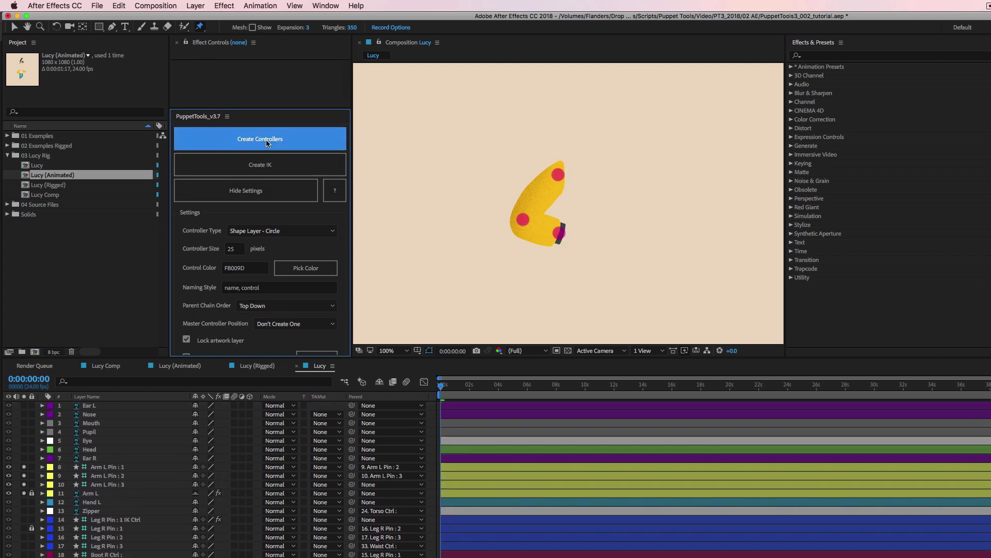
- Try out rotating the three Arm L pin controllers together and undo the test rotation
{"action": "left_click", "coordinate": [106, 467]}
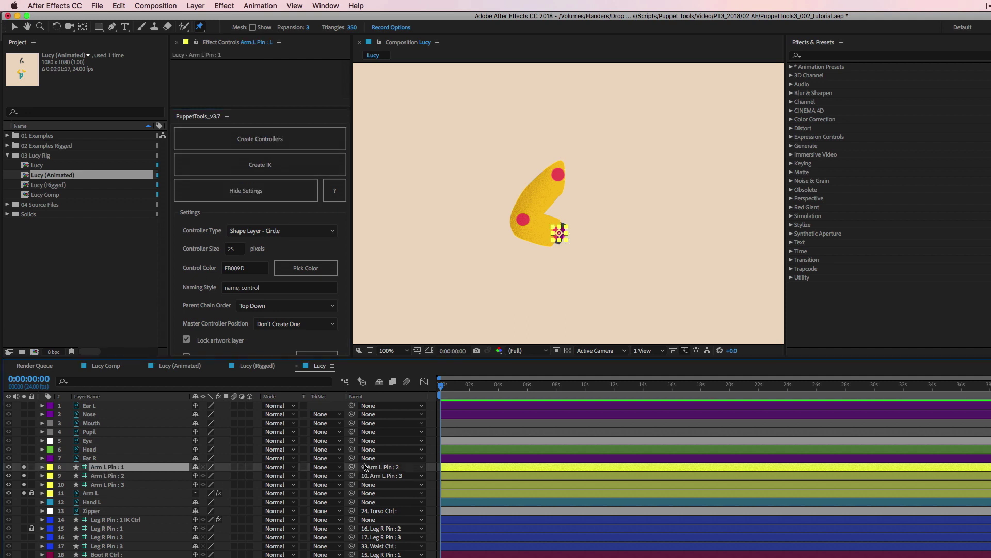
{"action": "left_click", "coordinate": [114, 486]}
{"action": "left_click", "coordinate": [124, 469], "text": "shift"}
{"action": "key", "text": "v"}
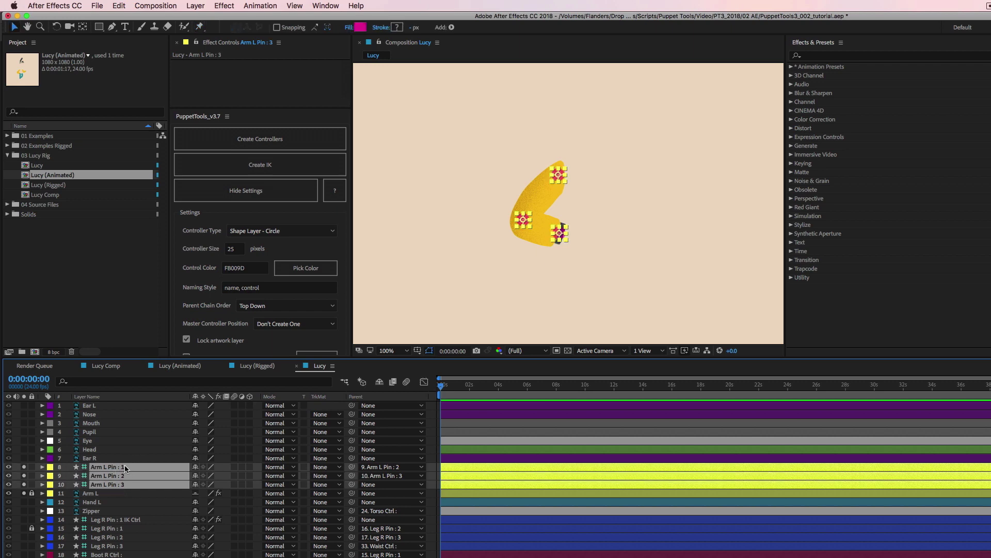
{"action": "key", "text": "r"}
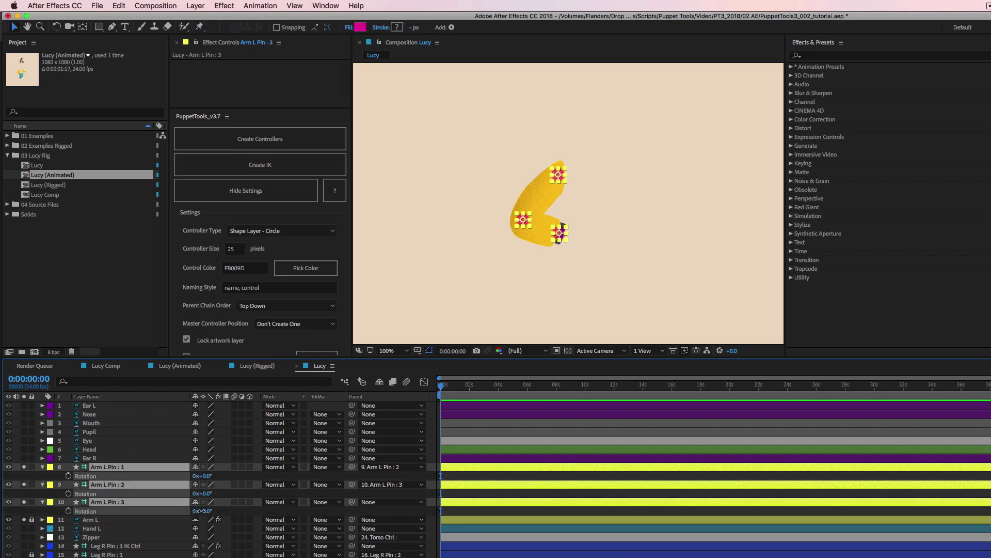
{"action": "mouse_move", "coordinate": [209, 510]}
{"action": "left_mouse_down"}
{"action": "mouse_move", "coordinate": [189, 522]}
{"action": "mouse_move", "coordinate": [206, 525]}
{"action": "left_mouse_up"}
{"action": "key", "text": "super+z"}
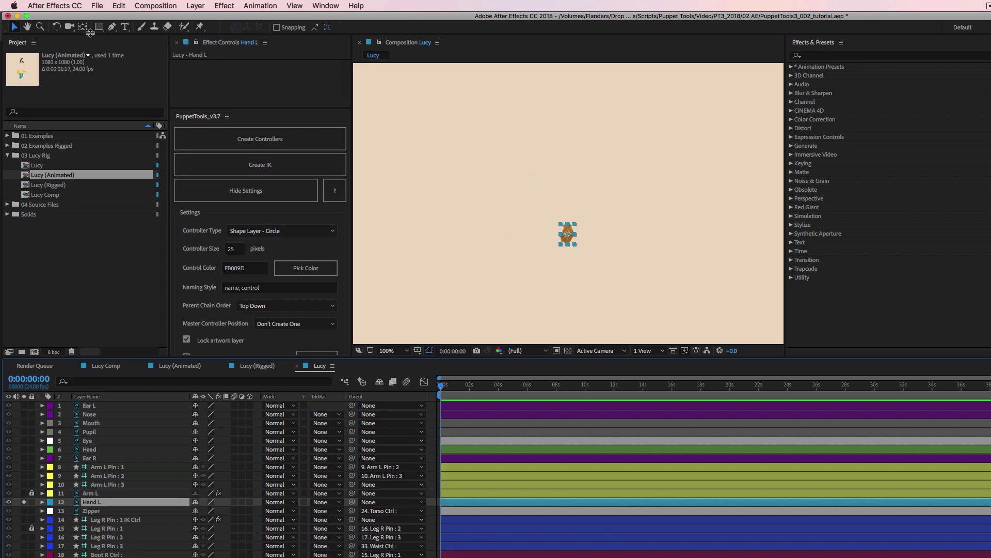
- Move the Hand L anchor point to the wrist, solo the left arm layers with it, and parent Hand L to Arm L Pin : 1
{"action": "left_click", "coordinate": [84, 28]}
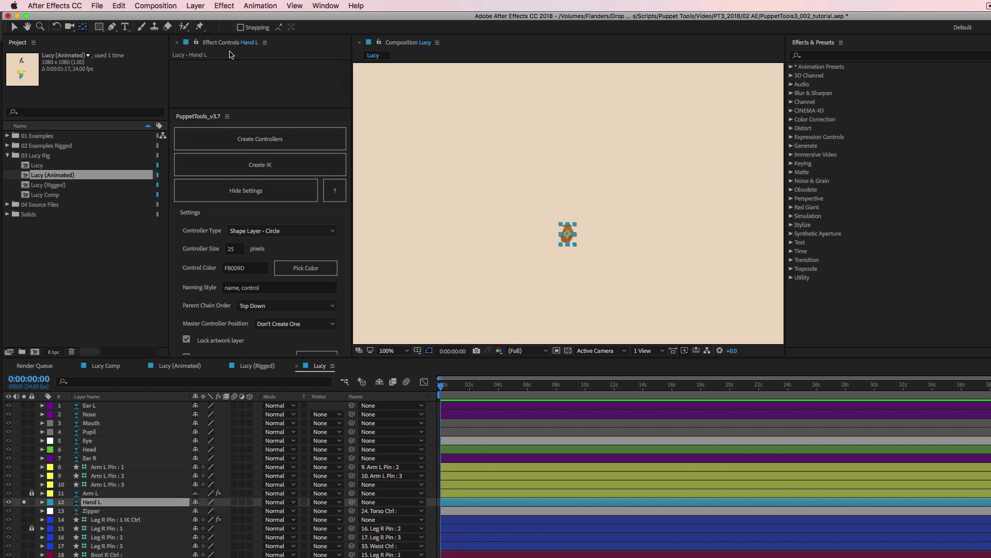
{"action": "left_click", "coordinate": [568, 236]}
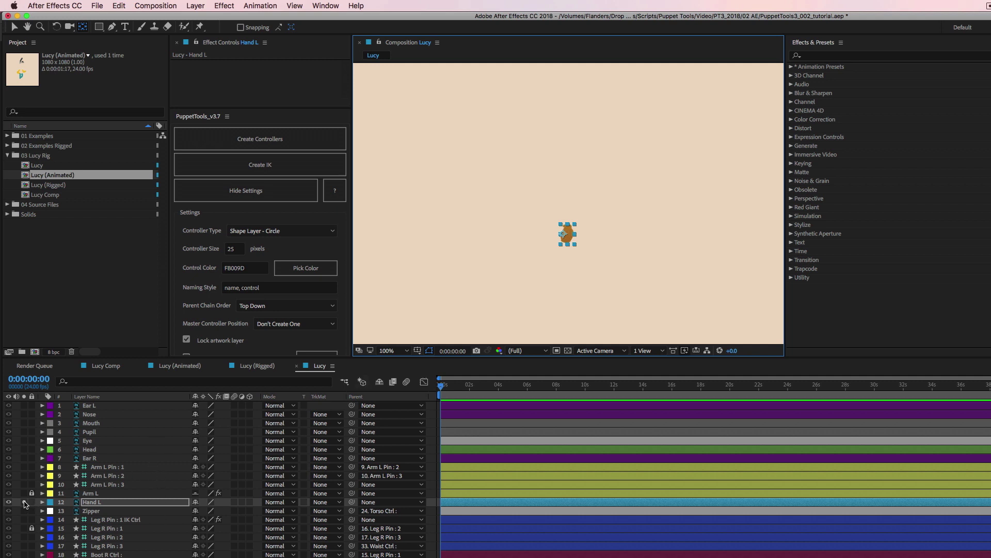
{"action": "left_click_drag", "start_coordinate": [24, 467], "coordinate": [23, 493]}
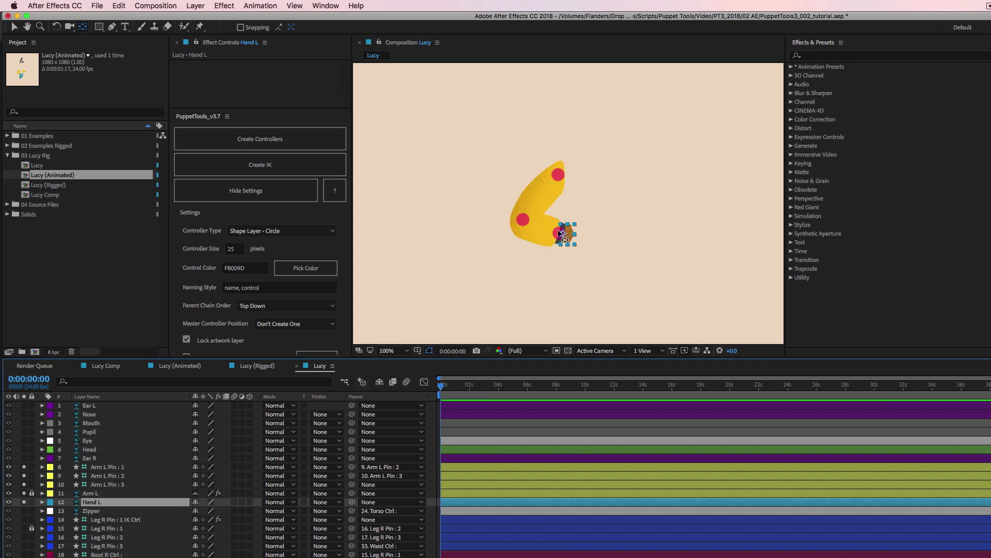
{"action": "key", "text": "v"}
{"action": "left_click_drag", "start_coordinate": [352, 501], "coordinate": [113, 471]}
- Test the rotation of the Arm L pin controllers with the hand attached and undo it
{"action": "left_click", "coordinate": [109, 467]}
{"action": "left_click", "coordinate": [108, 484], "text": "shift"}
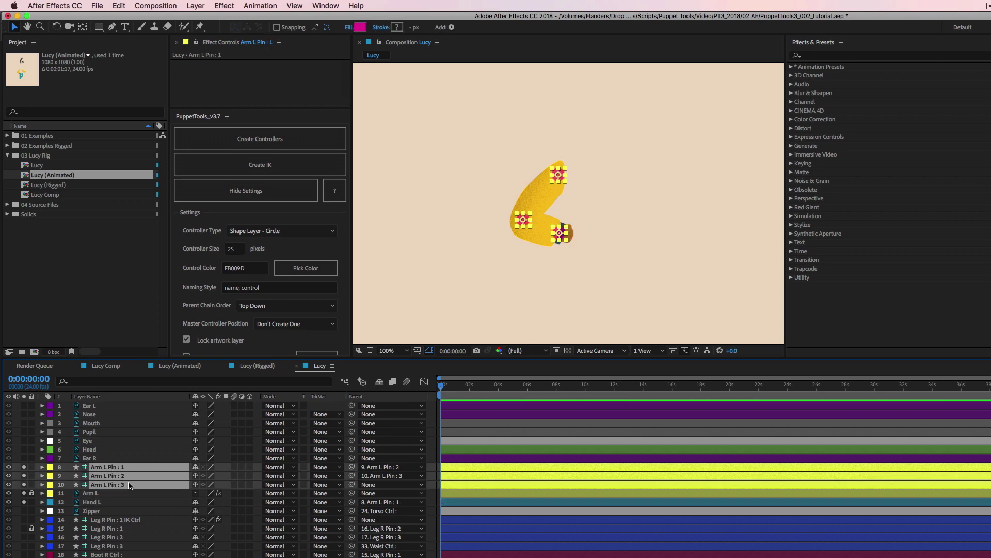
{"action": "key", "text": "r"}
{"action": "left_click_drag", "start_coordinate": [205, 494], "coordinate": [202, 495]}
{"action": "key", "text": "super+z"}
{"action": "key", "text": "r"}
- Unsolo the left arm layers, solo Arm R, and place puppet pins on it at the shoulder, elbow and wrist
{"action": "left_click_drag", "start_coordinate": [24, 466], "coordinate": [25, 496]}
{"action": "left_click", "coordinate": [24, 493]}
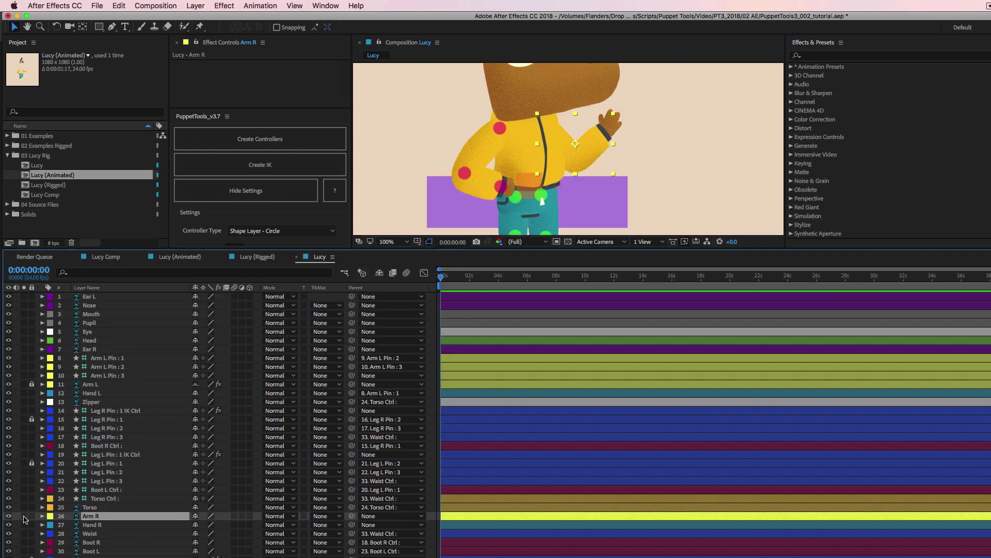
{"action": "left_click", "coordinate": [24, 516]}
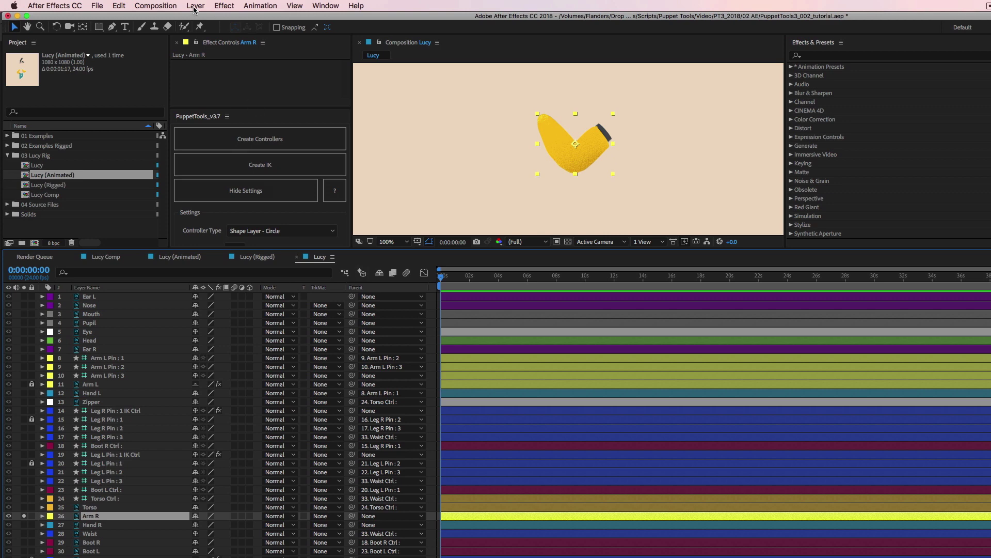
{"action": "left_click", "coordinate": [199, 27]}
{"action": "left_click", "coordinate": [545, 121]}
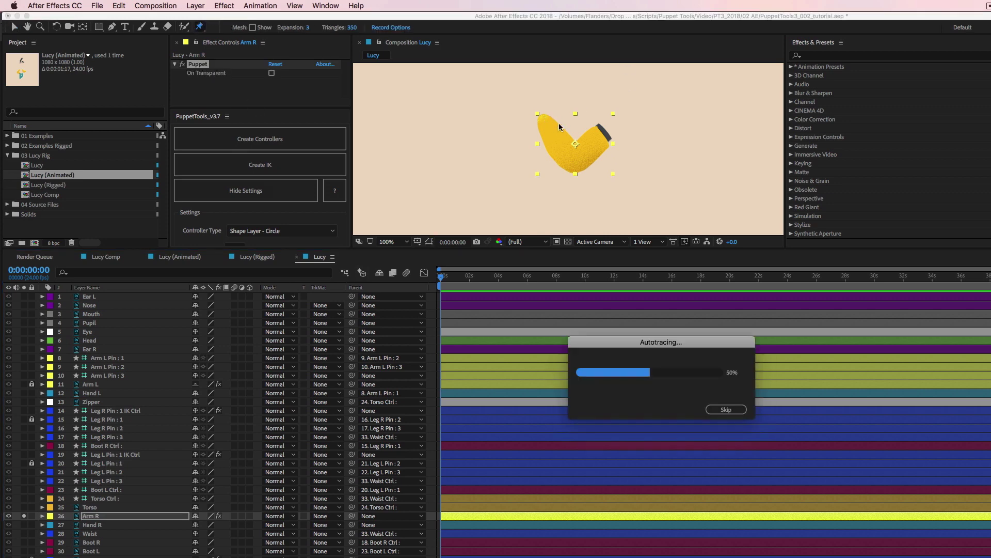
{"action": "left_click", "coordinate": [575, 161]}
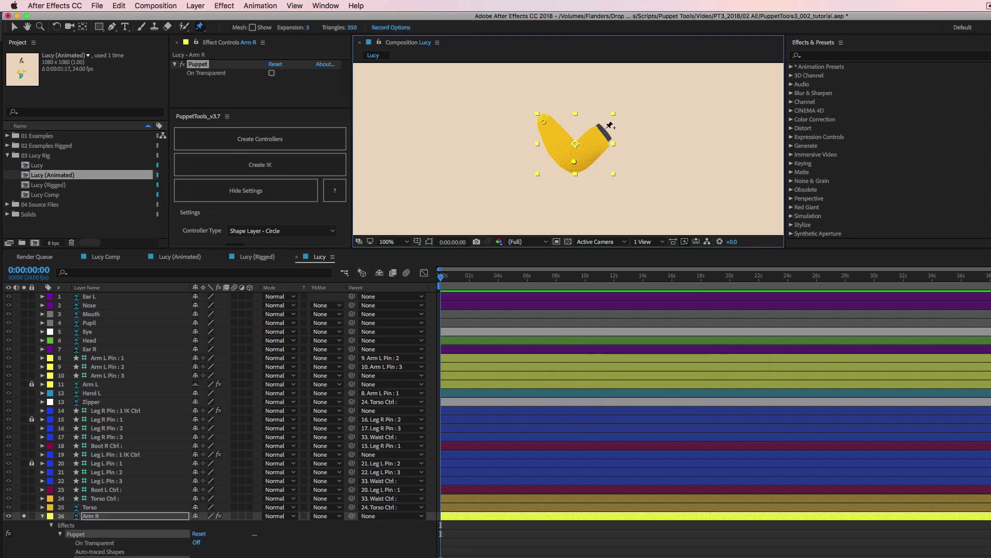
{"action": "left_click", "coordinate": [602, 131]}
- Review the arm movement in the Lucy (Animated) composition and return to the Lucy composition
{"action": "left_click", "coordinate": [180, 256]}
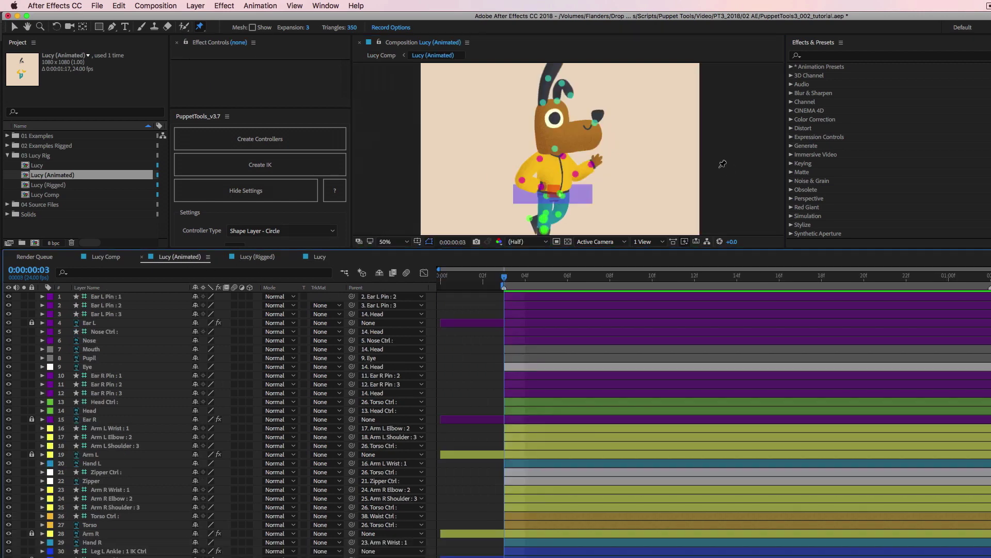
{"action": "key", "text": "v"}
{"action": "key", "text": "space"}
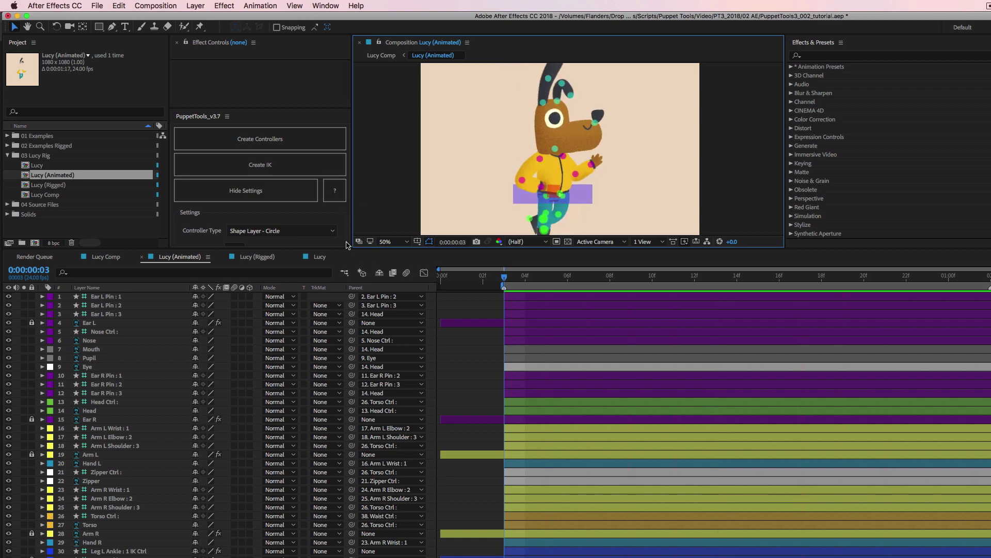
{"action": "left_click", "coordinate": [320, 257]}
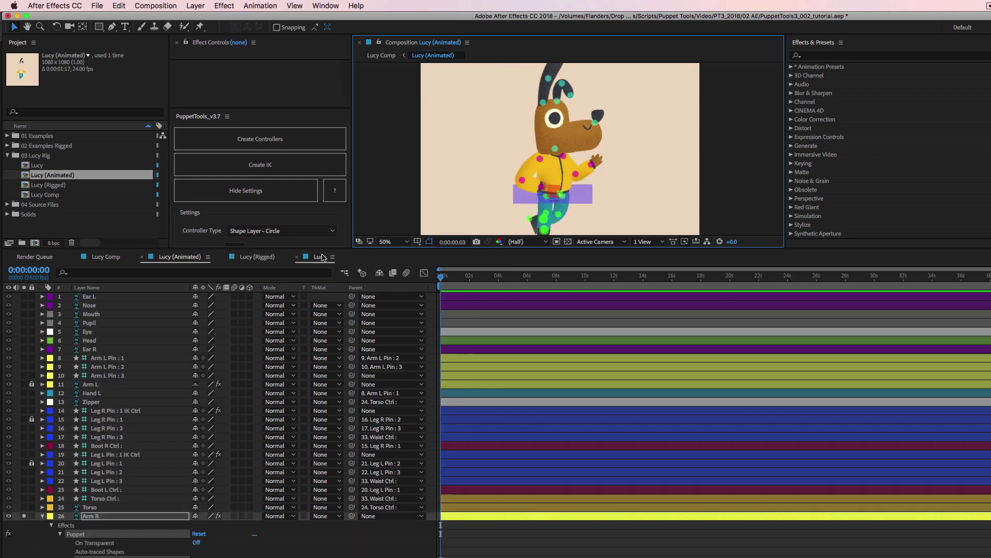
- Create PuppetTools controllers for the Arm R puppet pins using the same settings
{"action": "left_click", "coordinate": [90, 517]}
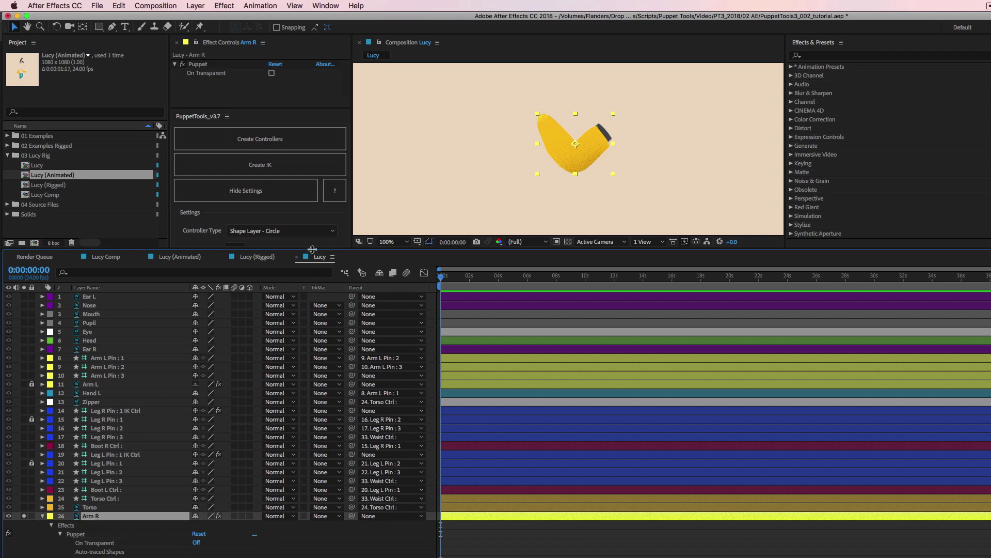
{"action": "left_click_drag", "start_coordinate": [313, 252], "coordinate": [309, 284]}
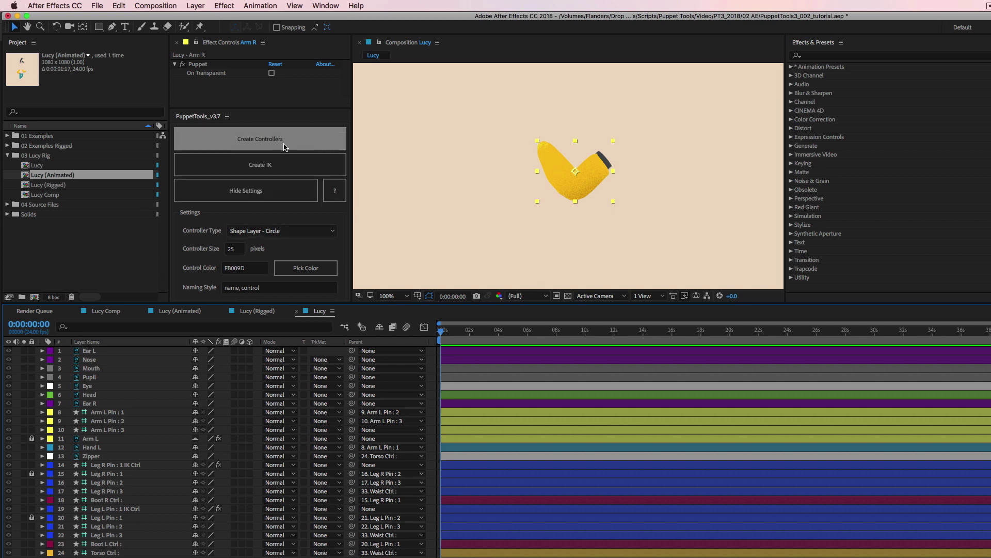
{"action": "left_click", "coordinate": [267, 140]}
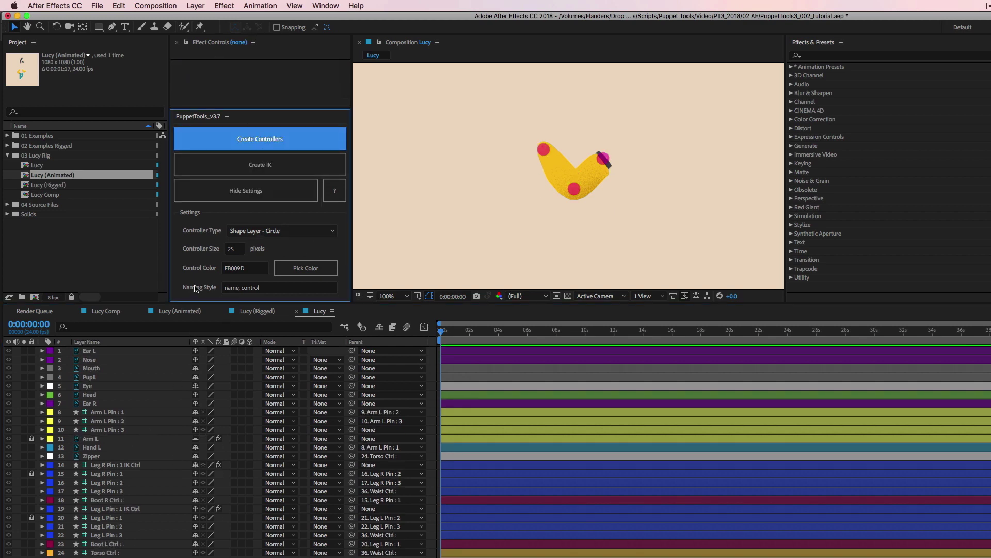
- Isolate the Hand R layer and move its anchor point to the wrist
{"action": "left_click_drag", "start_coordinate": [162, 306], "coordinate": [162, 218]}
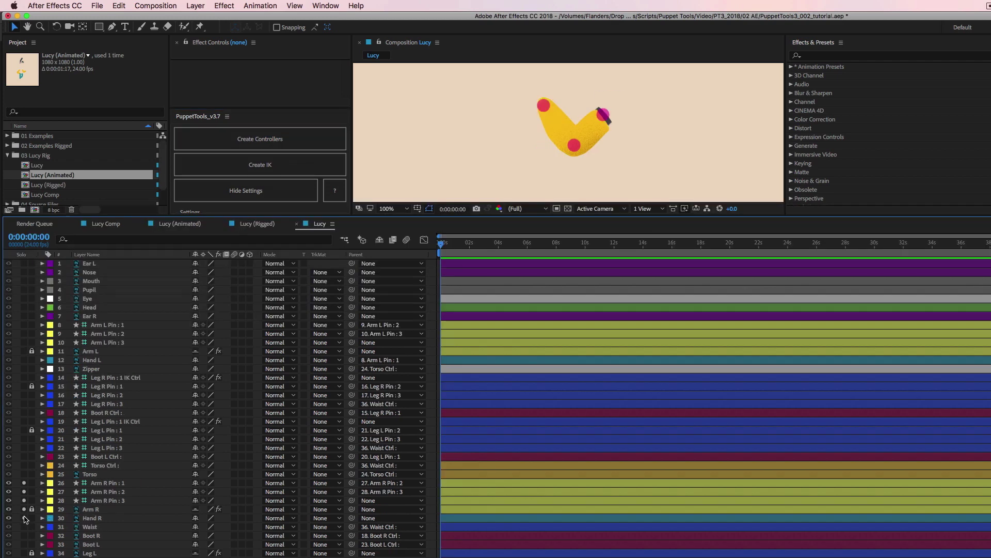
{"action": "left_click", "coordinate": [24, 518]}
{"action": "left_click", "coordinate": [91, 511]}
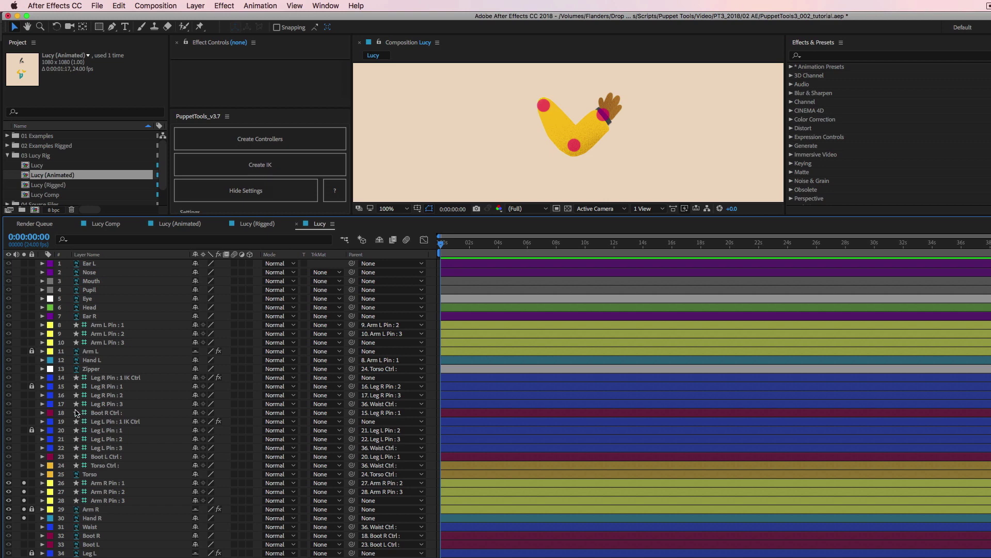
{"action": "left_click", "coordinate": [80, 509]}
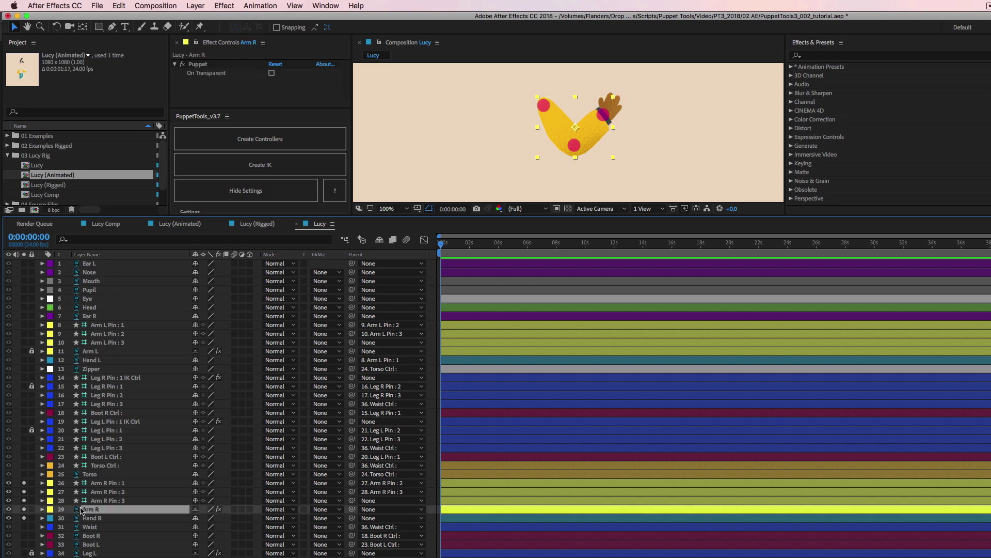
{"action": "left_click_drag", "start_coordinate": [24, 483], "coordinate": [24, 500]}
{"action": "left_click", "coordinate": [24, 518]}
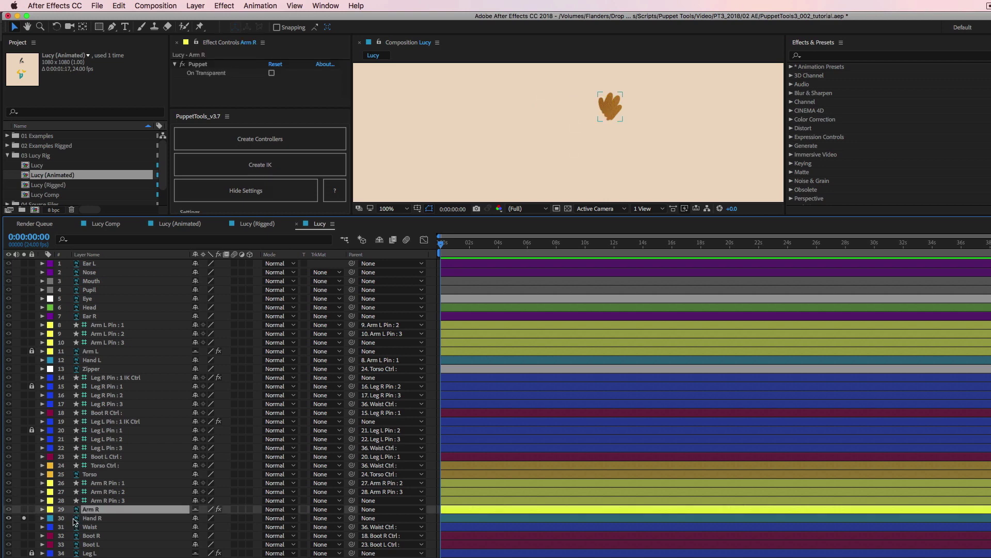
{"action": "left_click", "coordinate": [93, 519]}
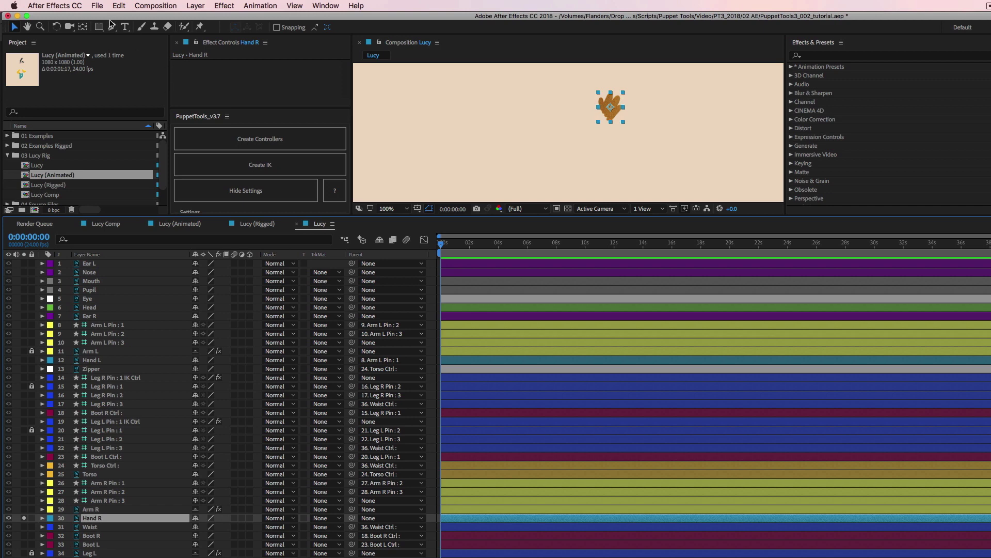
{"action": "left_click", "coordinate": [83, 27]}
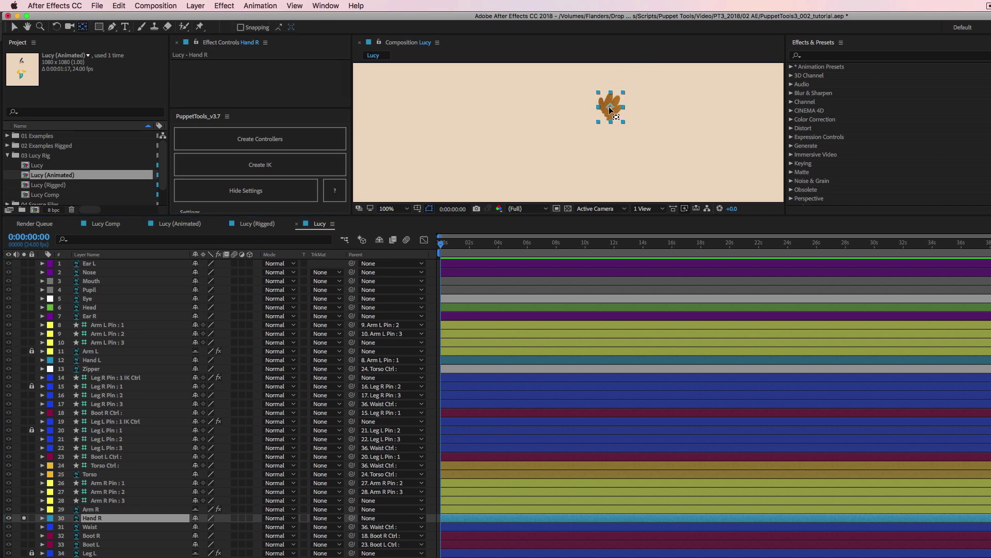
{"action": "left_click_drag", "start_coordinate": [609, 106], "coordinate": [605, 112]}
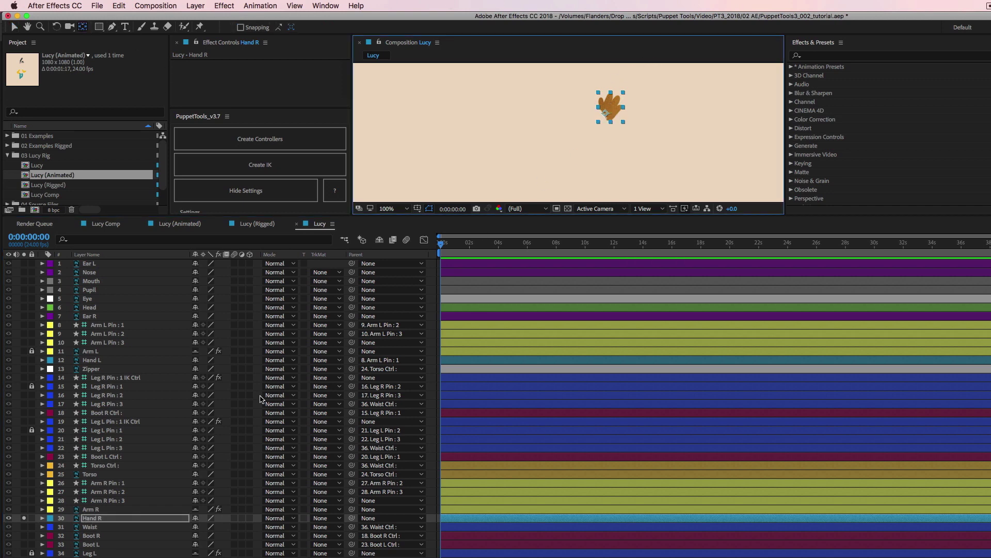
- Solo Arm R alongside Hand R and fine-tune the hand's anchor point so it sits at the wrist
{"action": "left_click", "coordinate": [24, 509]}
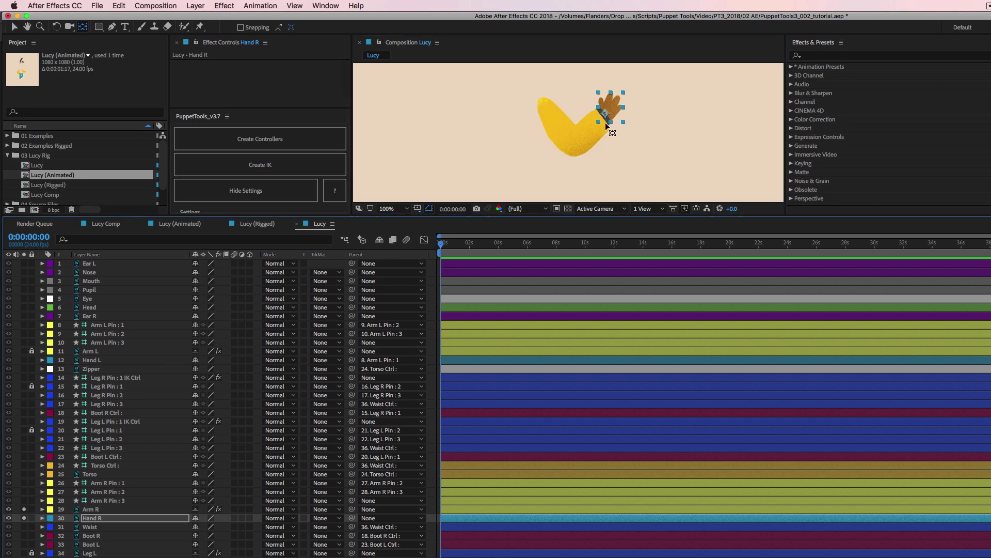
{"action": "left_click_drag", "start_coordinate": [606, 113], "coordinate": [601, 122]}
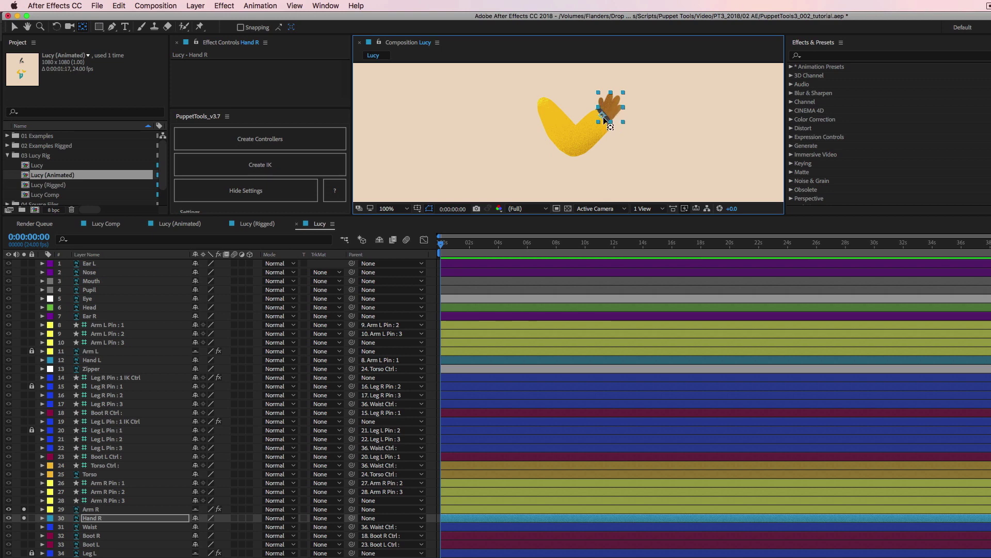
{"action": "left_click", "coordinate": [23, 514]}
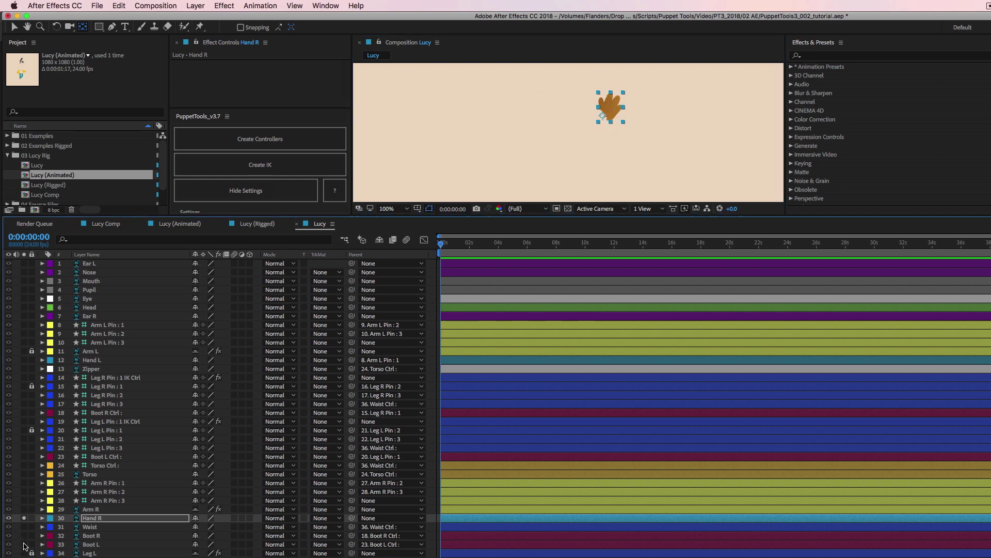
{"action": "left_click", "coordinate": [24, 509]}
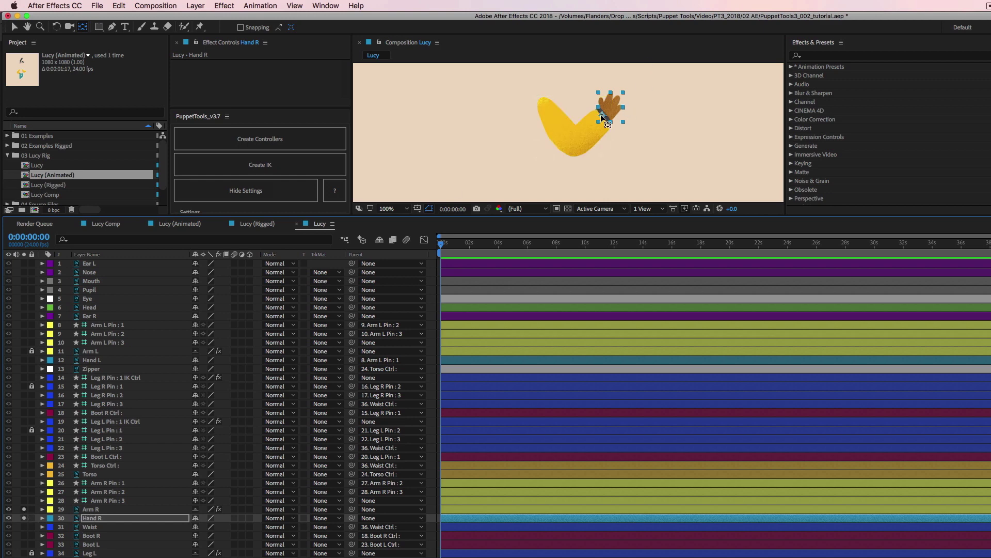
{"action": "left_click", "coordinate": [602, 116]}
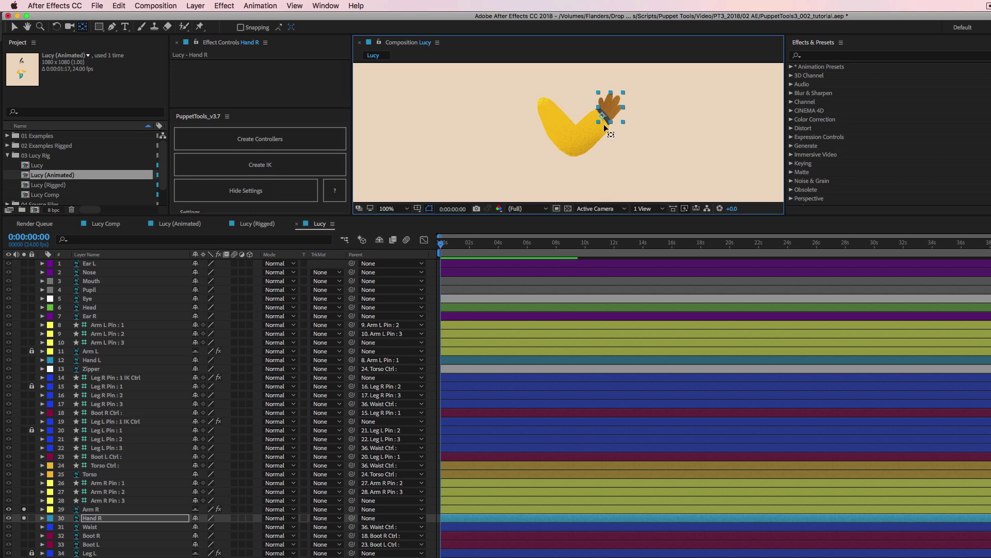
- Solo the Arm R pin controllers and parent the Hand R layer to Arm R Pin : 1
{"action": "left_click", "coordinate": [89, 509]}
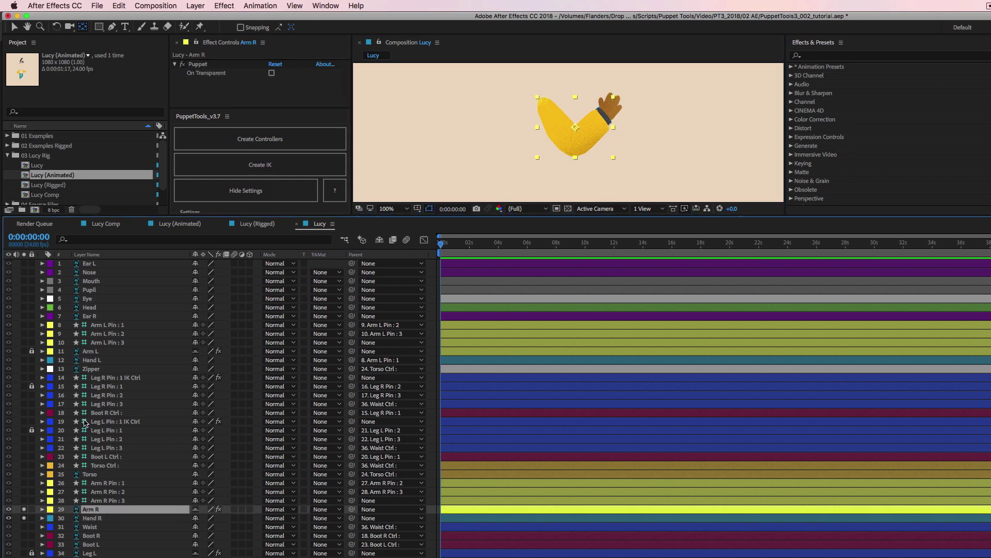
{"action": "left_click", "coordinate": [91, 519]}
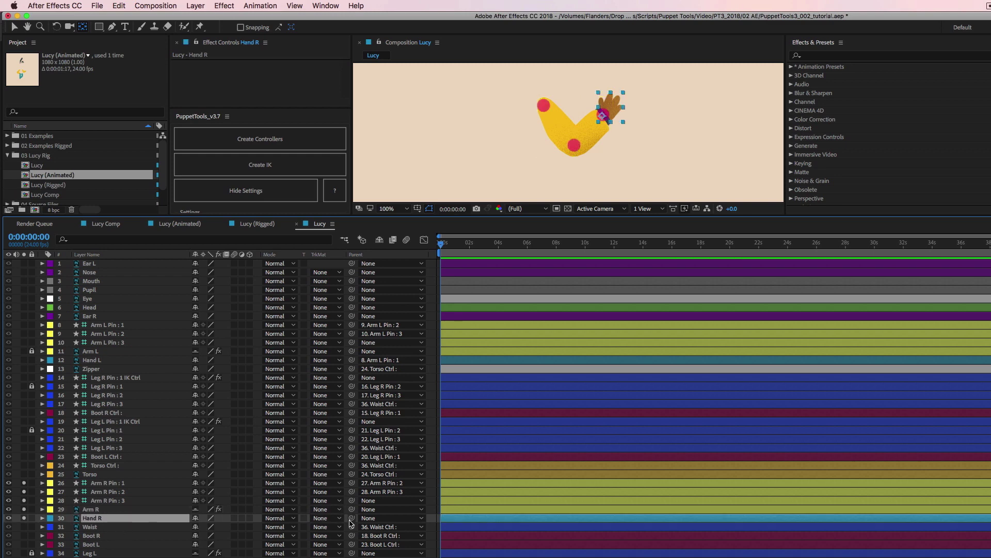
{"action": "left_click", "coordinate": [110, 483]}
{"action": "left_click", "coordinate": [100, 518]}
{"action": "left_click_drag", "start_coordinate": [352, 517], "coordinate": [113, 484]}
- Rotate all three Arm R pin controllers together to 4°, collapse their properties and show the whole character again
{"action": "left_click", "coordinate": [114, 483]}
{"action": "left_click", "coordinate": [119, 500], "text": "shift"}
{"action": "key", "text": "r"}
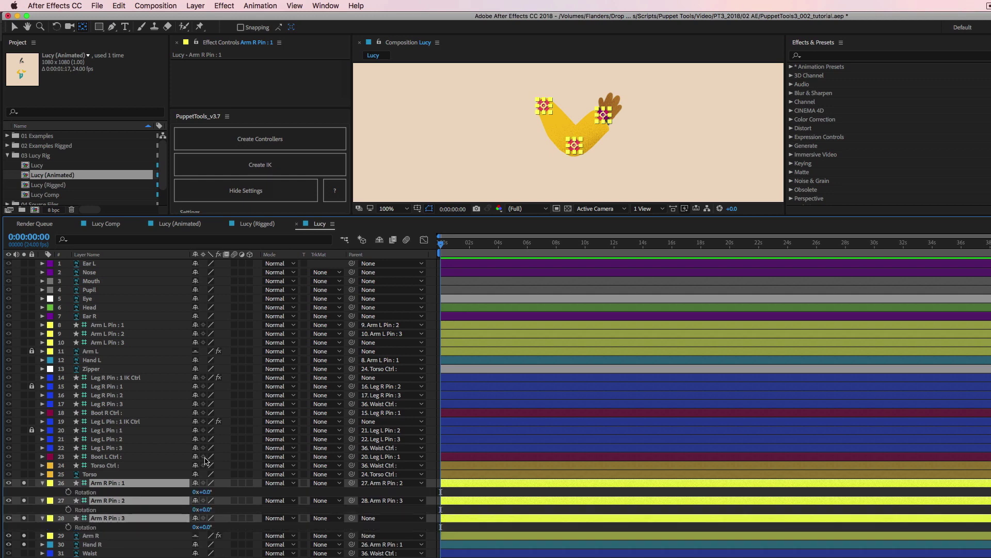
{"action": "left_click_drag", "start_coordinate": [204, 492], "coordinate": [225, 489]}
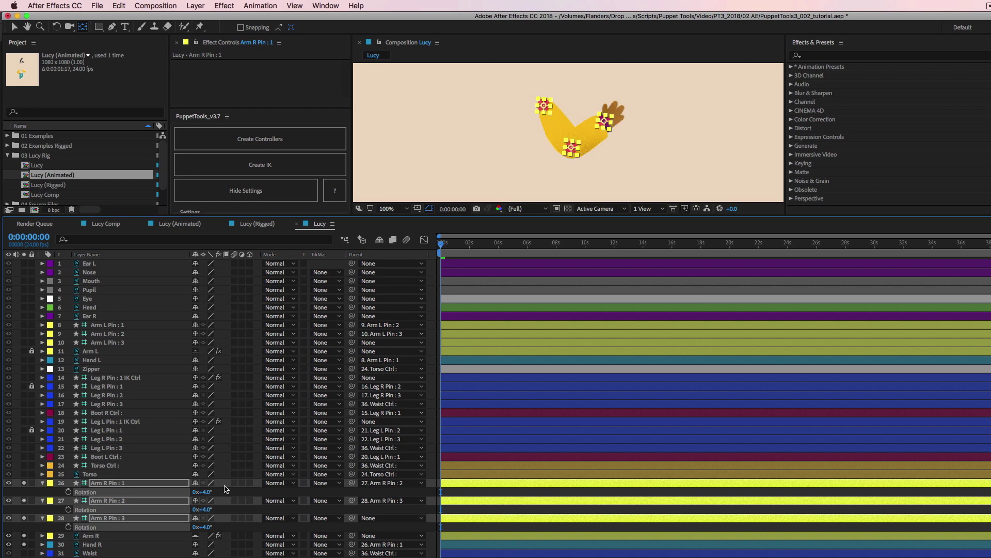
{"action": "left_click", "coordinate": [43, 482]}
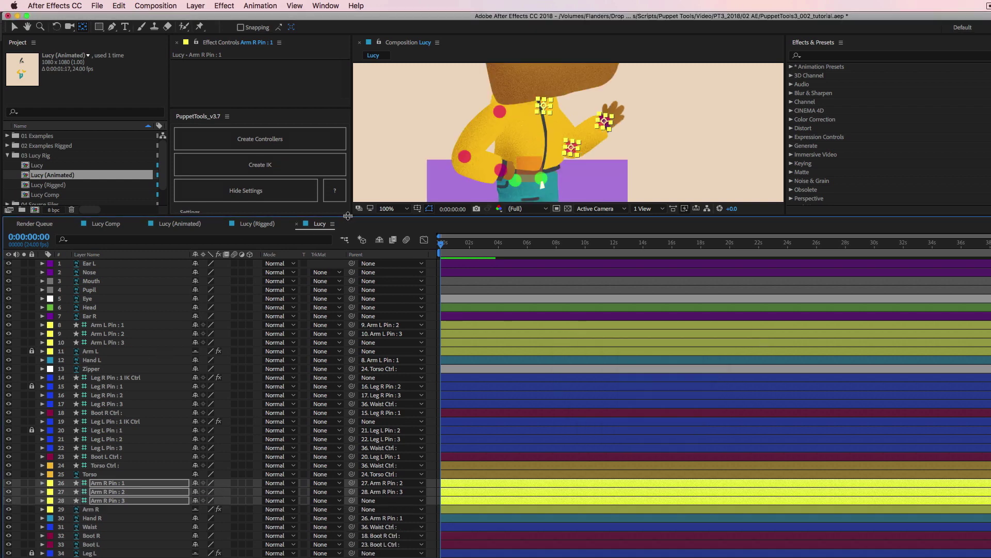
- Enlarge the composition view, try moving the waist controller to check the arms, and undo the move
{"action": "left_click_drag", "start_coordinate": [347, 216], "coordinate": [347, 242]}
{"action": "left_click_drag", "start_coordinate": [341, 298], "coordinate": [341, 383]}
{"action": "left_click", "coordinate": [704, 218]}
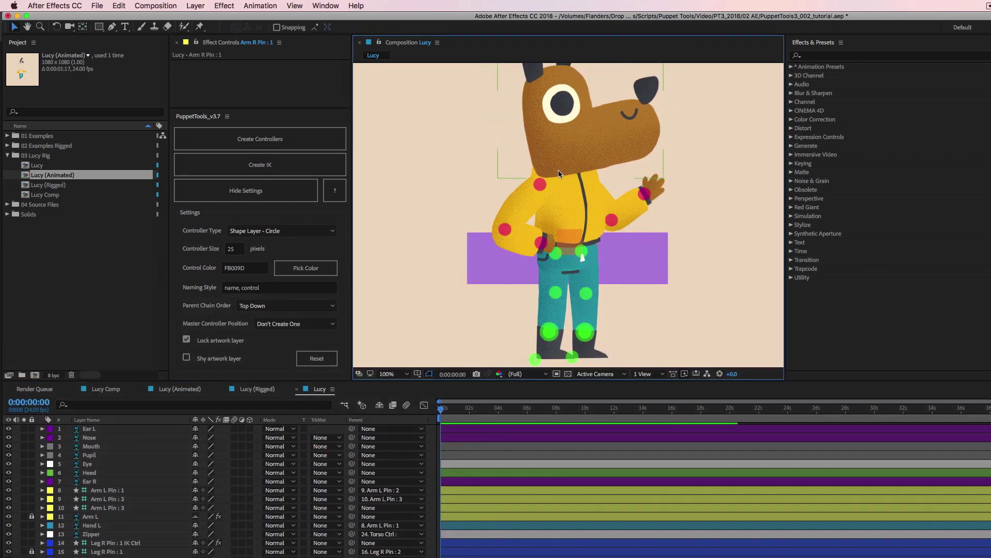
{"action": "left_click_drag", "start_coordinate": [656, 269], "coordinate": [633, 275]}
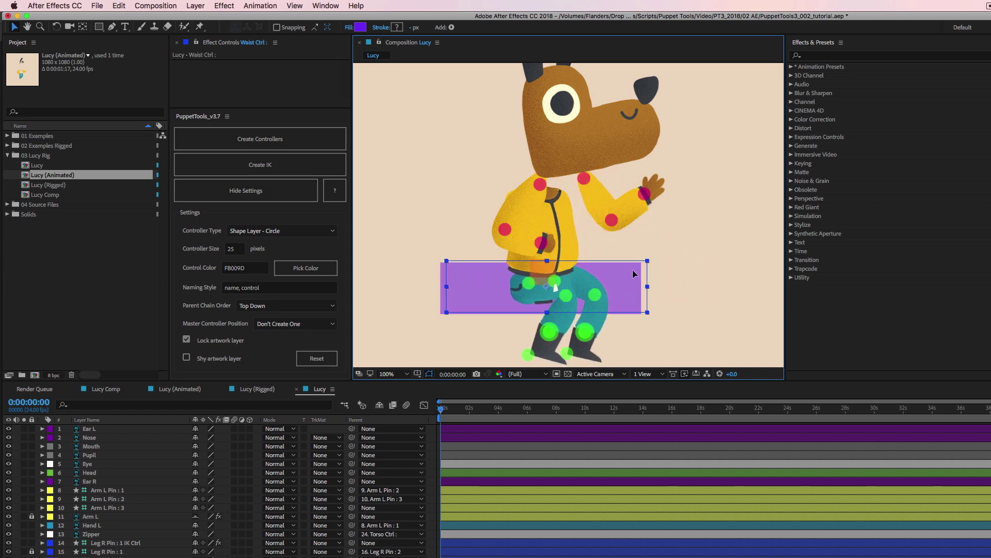
{"action": "key", "text": "super+z"}
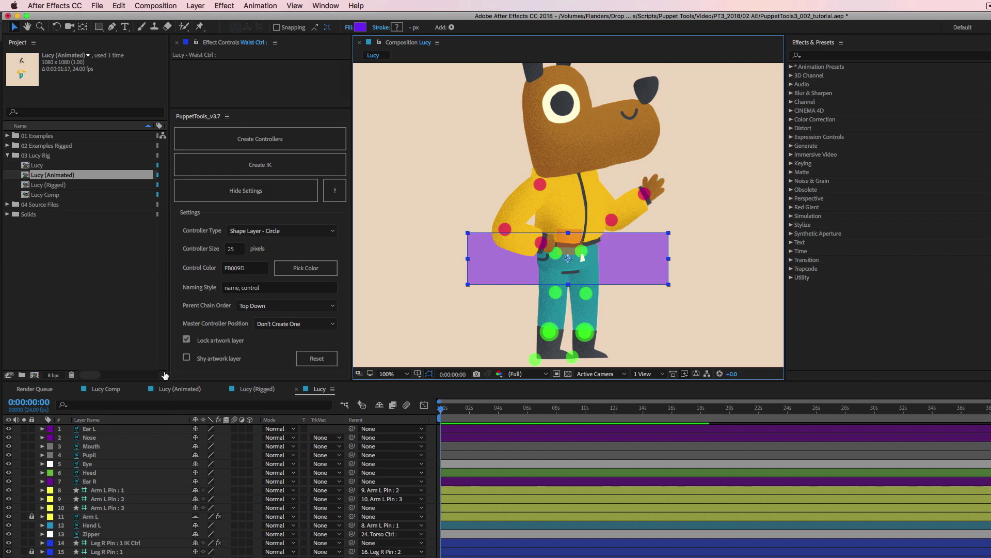
- Move the three Arm R pin controllers above the Torso layer in the layer stack
{"action": "left_click_drag", "start_coordinate": [151, 381], "coordinate": [171, 291]}
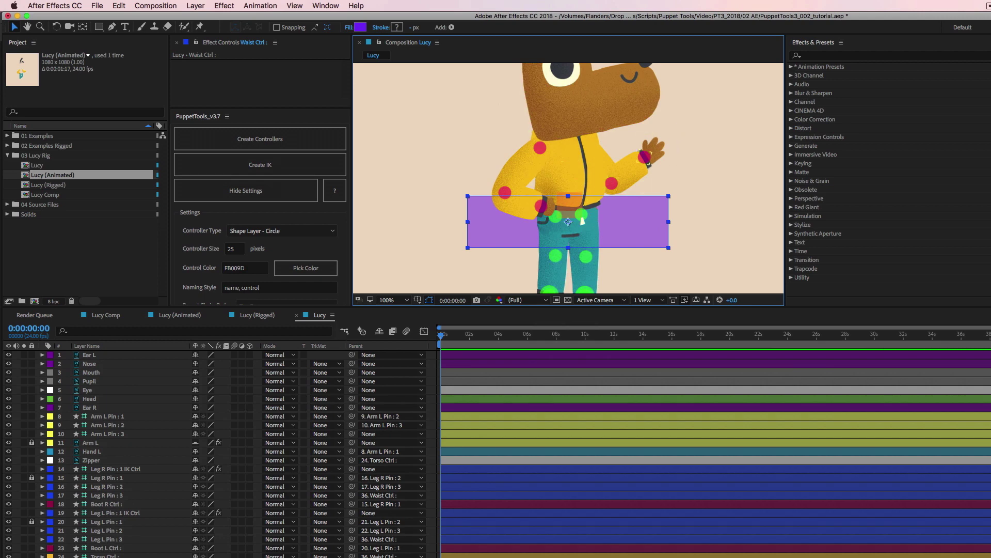
{"action": "left_click", "coordinate": [645, 156]}
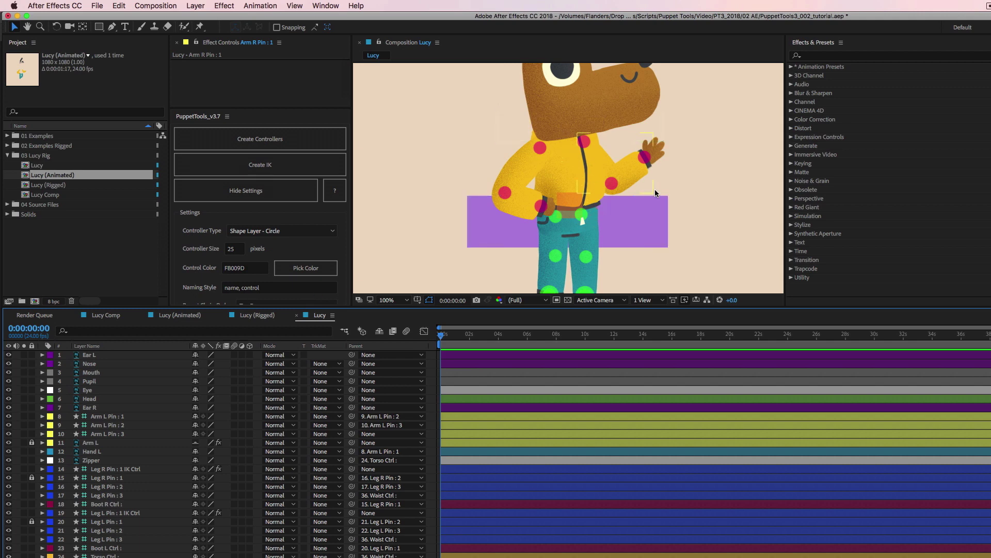
- Try moving the waist and the Arm R shoulder controller to check the arm rig, and undo the moves
{"action": "left_click_drag", "start_coordinate": [633, 212], "coordinate": [646, 222]}
{"action": "key", "text": "ctrl+z"}
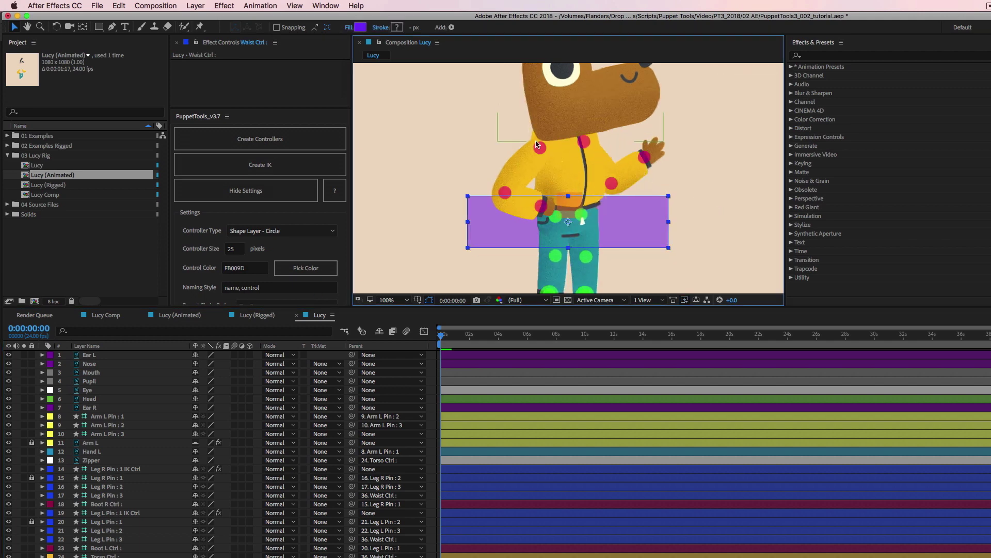
{"action": "left_click", "coordinate": [532, 147]}
{"action": "left_click_drag", "start_coordinate": [535, 149], "coordinate": [588, 149]}
{"action": "key", "text": "super+z"}
{"action": "key", "text": "ctrl+z"}
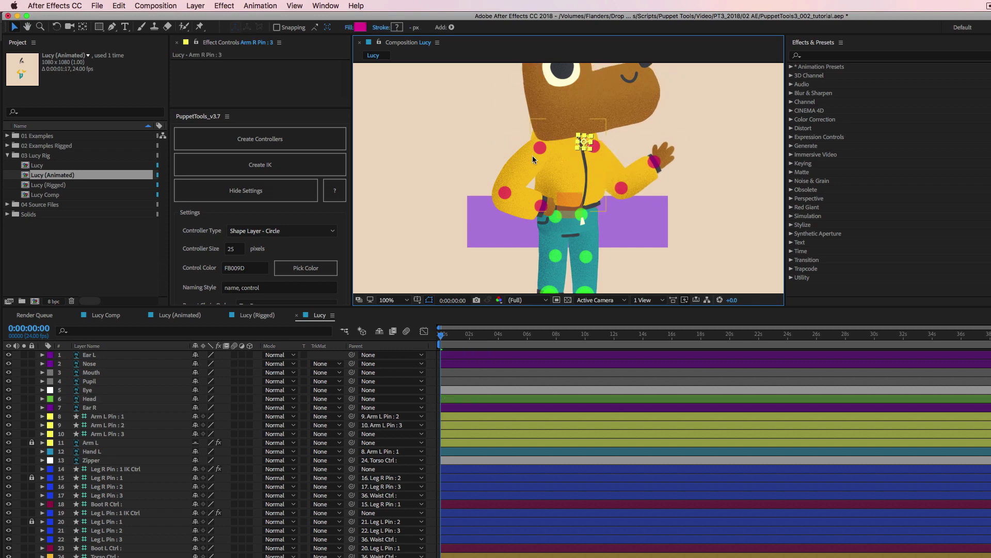
{"action": "key", "text": "super+z"}
- Parent both shoulder controllers, Arm L Pin : 3 and Arm R Pin : 3, to Torso Ctrl
{"action": "key", "text": "grave"}
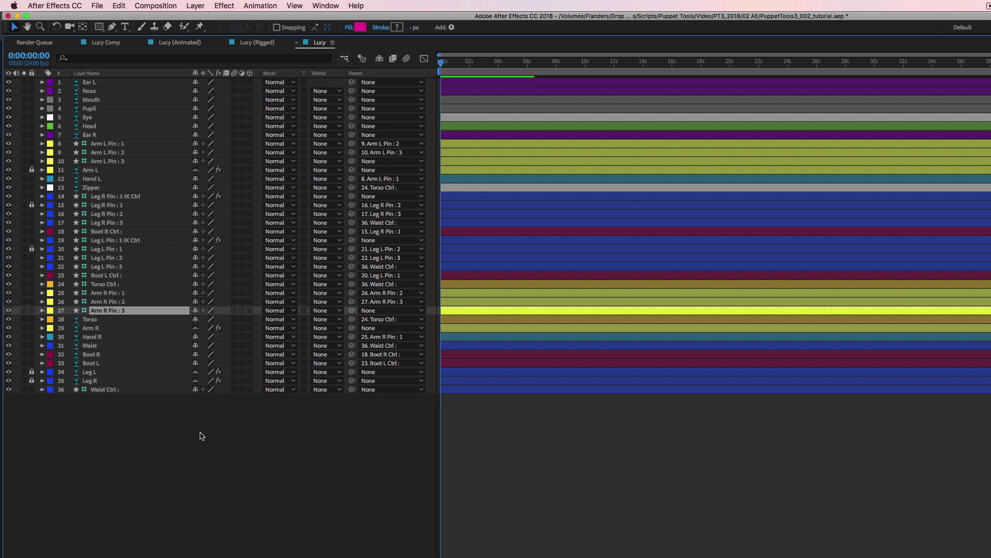
{"action": "left_click", "coordinate": [144, 449]}
{"action": "left_click", "coordinate": [118, 292]}
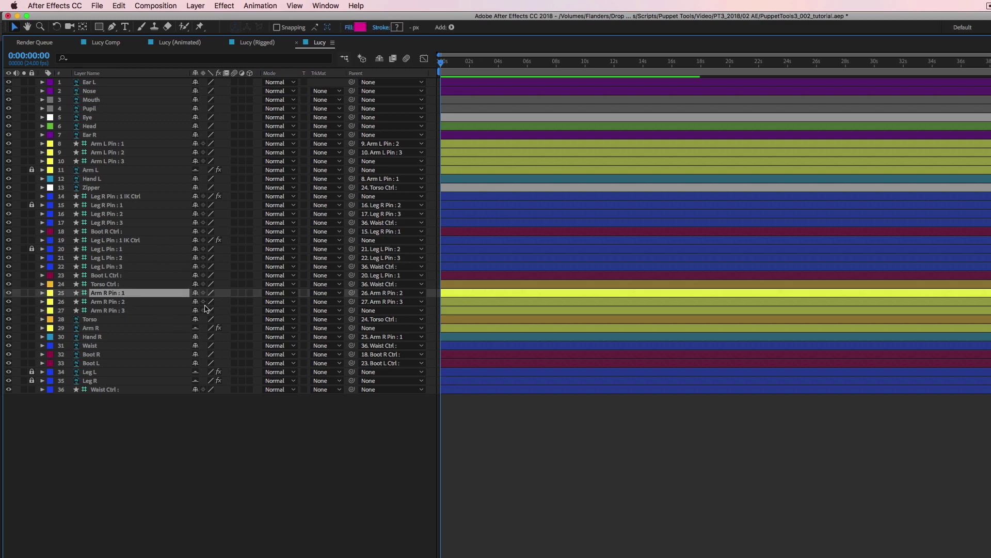
{"action": "key", "text": "grave"}
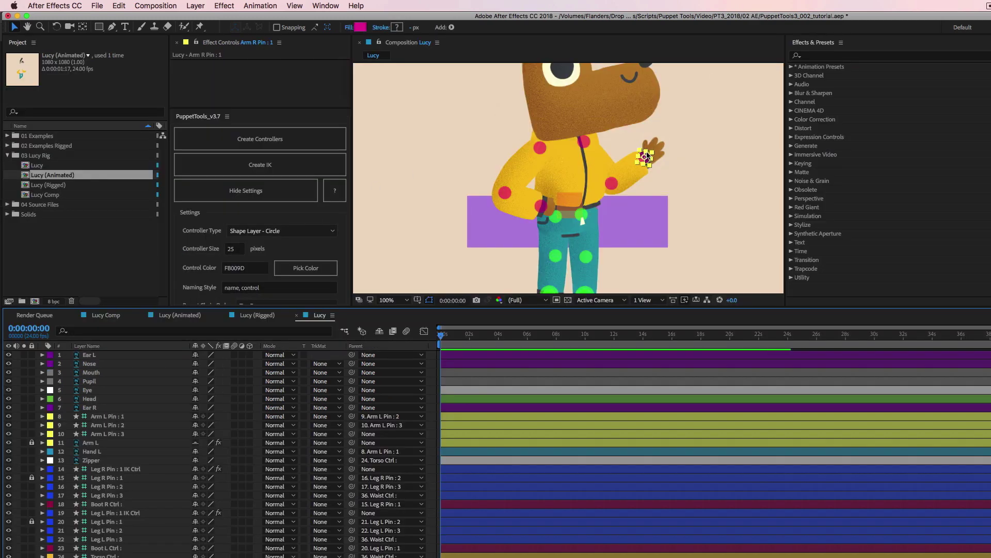
{"action": "left_click", "coordinate": [584, 141]}
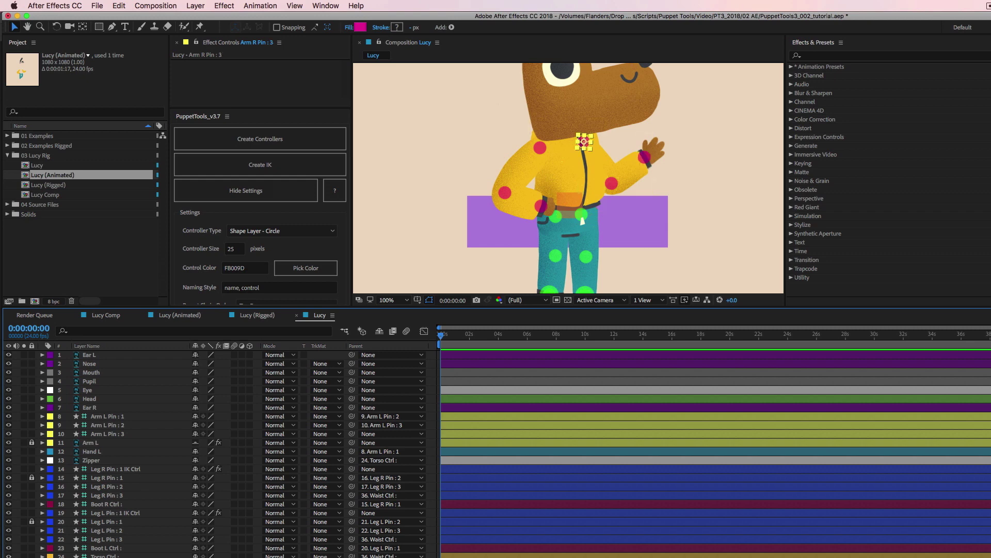
{"action": "left_click", "coordinate": [114, 435], "text": "super"}
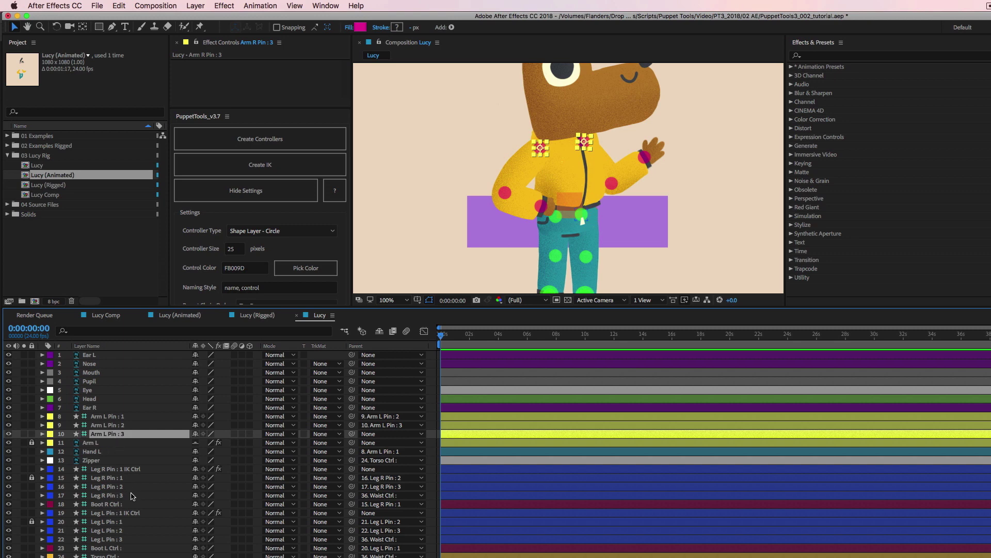
{"action": "key", "text": "grave"}
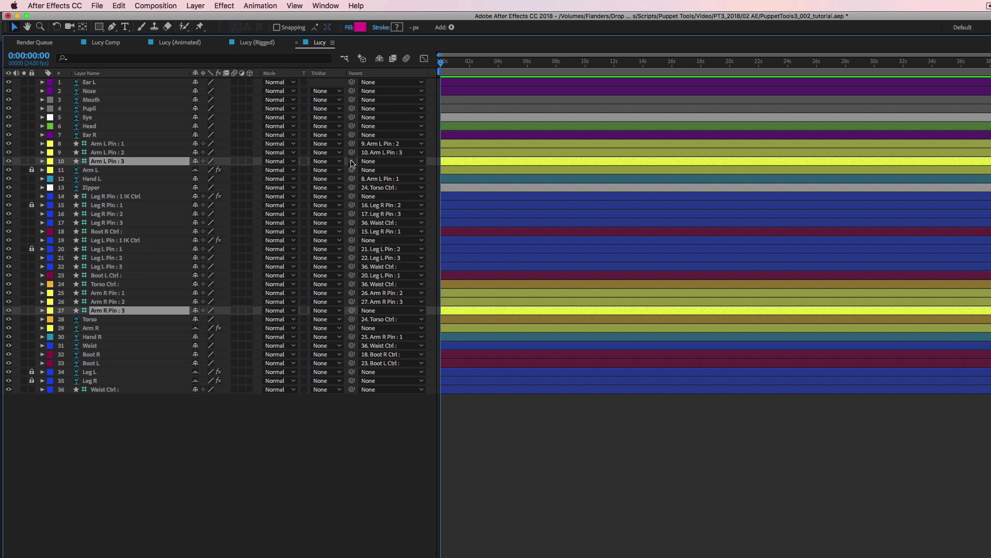
{"action": "left_click_drag", "start_coordinate": [352, 162], "coordinate": [114, 287]}
{"action": "key", "text": "grave"}
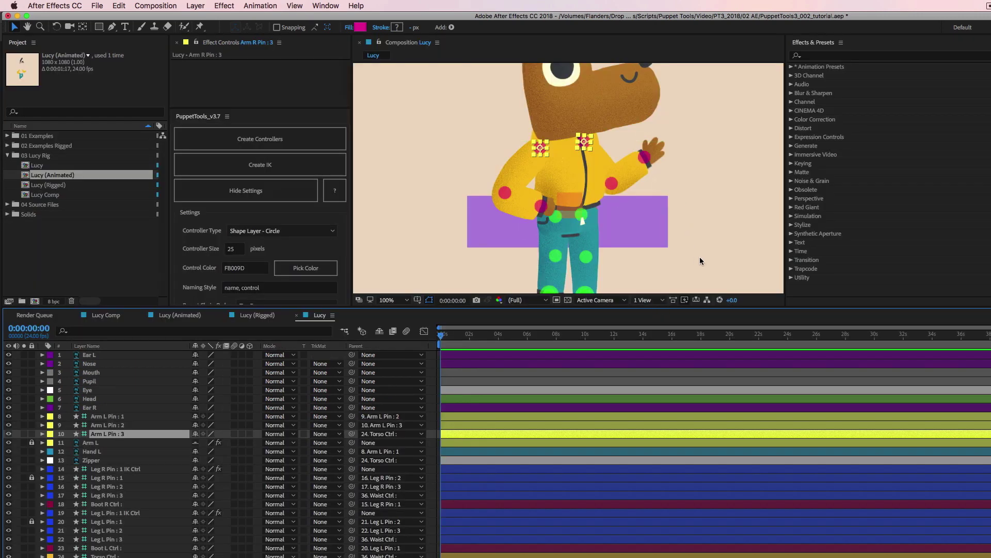
- View the whole character, try moving the waist controller to test the attached arms, and undo the moves
{"action": "key", "text": "comma"}
{"action": "left_click", "coordinate": [758, 203]}
{"action": "key", "text": "space"}
{"action": "left_click_drag", "start_coordinate": [644, 184], "coordinate": [656, 206]}
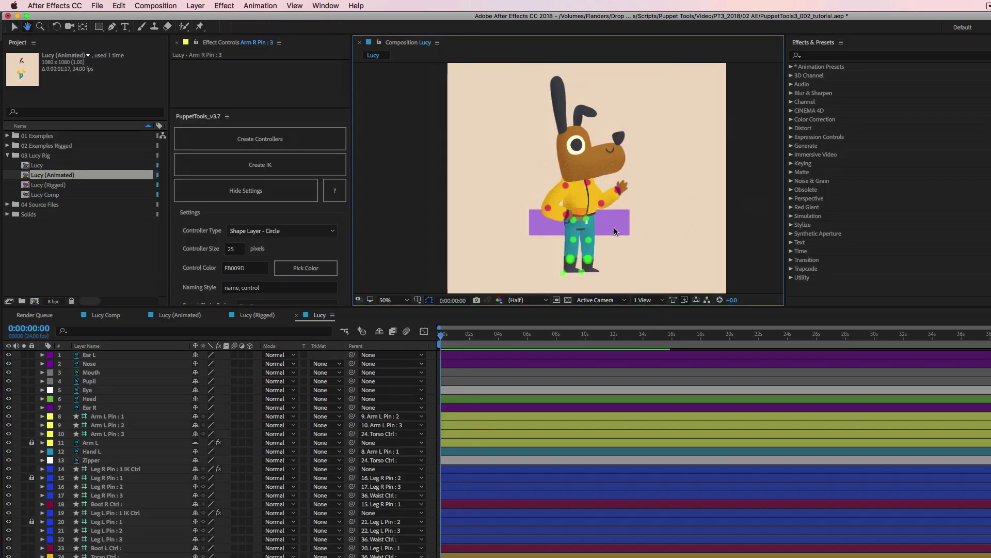
{"action": "key", "text": "v"}
{"action": "left_click_drag", "start_coordinate": [614, 231], "coordinate": [590, 219]}
{"action": "left_click_drag", "start_coordinate": [580, 233], "coordinate": [590, 200]}
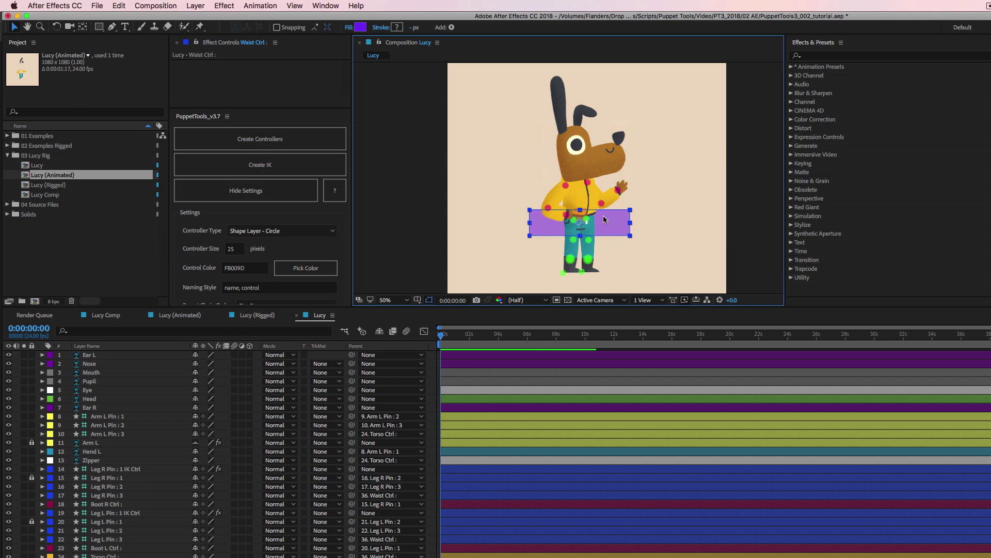
{"action": "left_click", "coordinate": [402, 239]}
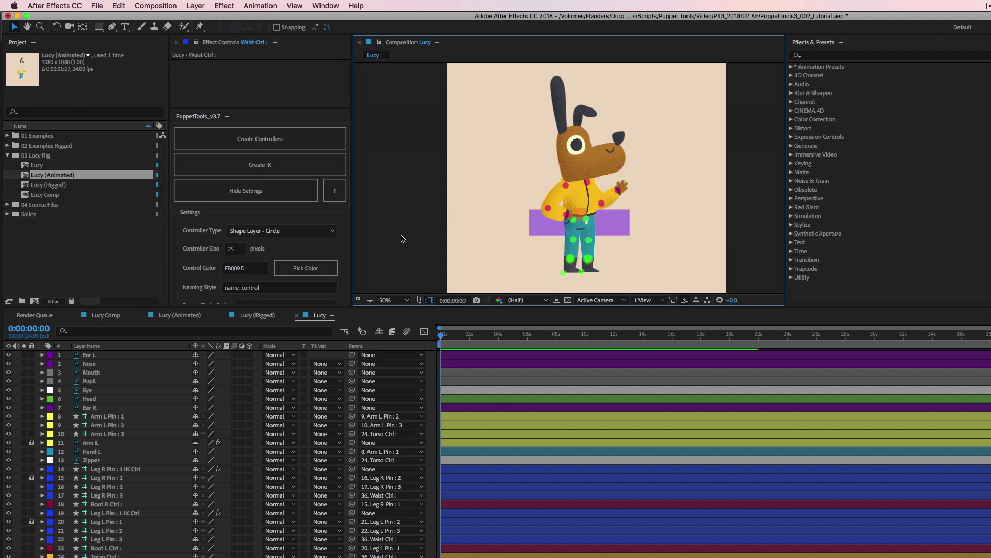
- Review the head rig in the Lucy (Rigged) and Lucy (Animated) compositions and return to the Lucy composition
{"action": "left_click", "coordinate": [262, 317]}
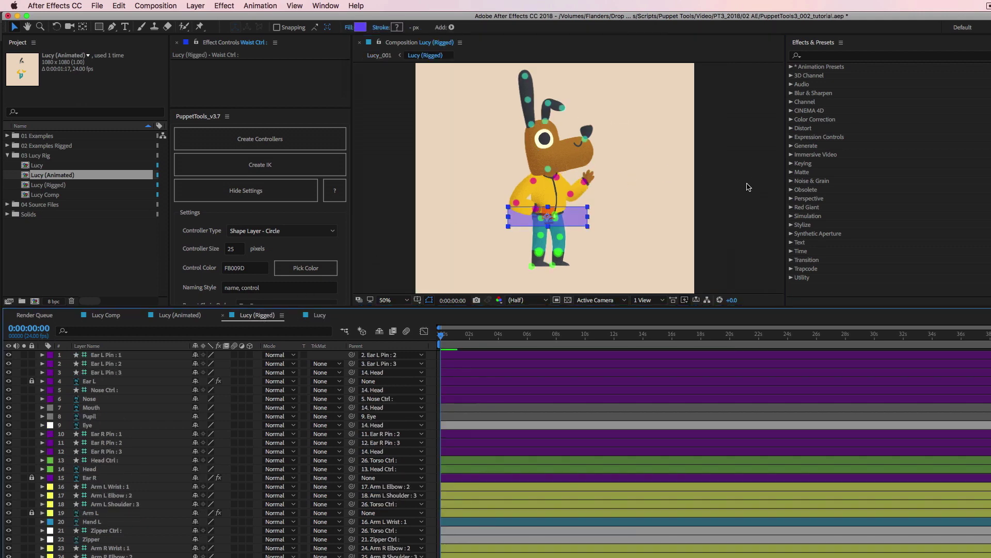
{"action": "left_click", "coordinate": [180, 315]}
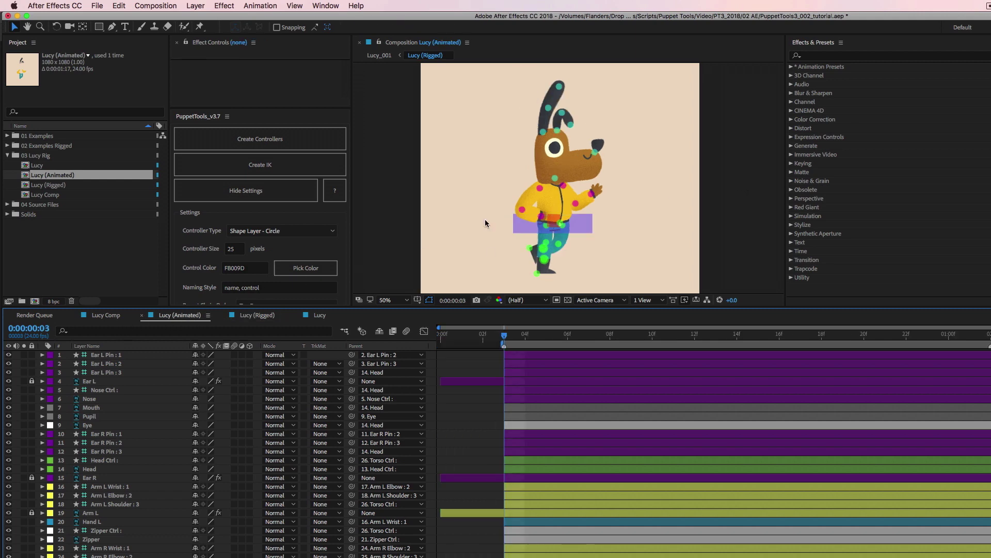
{"action": "left_click", "coordinate": [763, 180]}
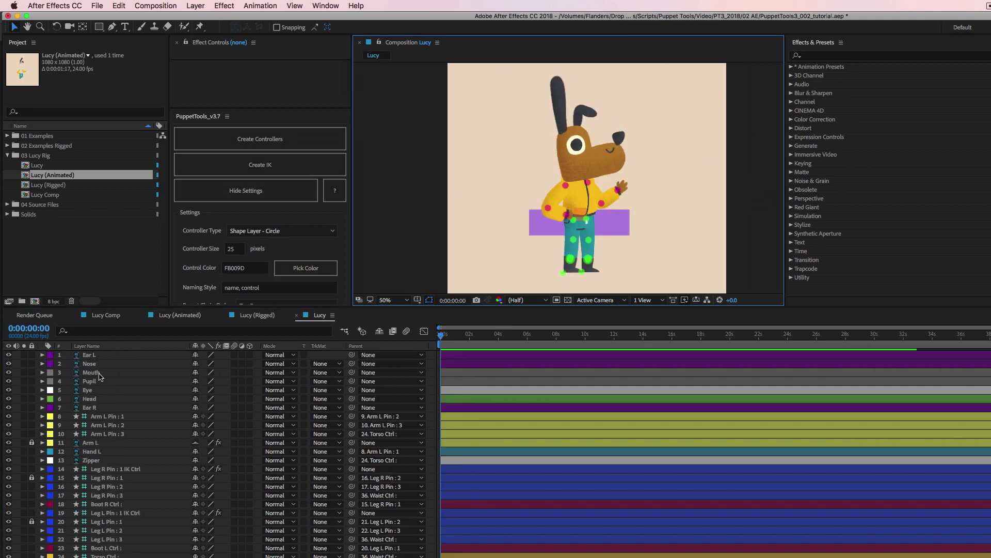
- Move the Head layer's anchor point down to the base of the neck
{"action": "left_click", "coordinate": [90, 399]}
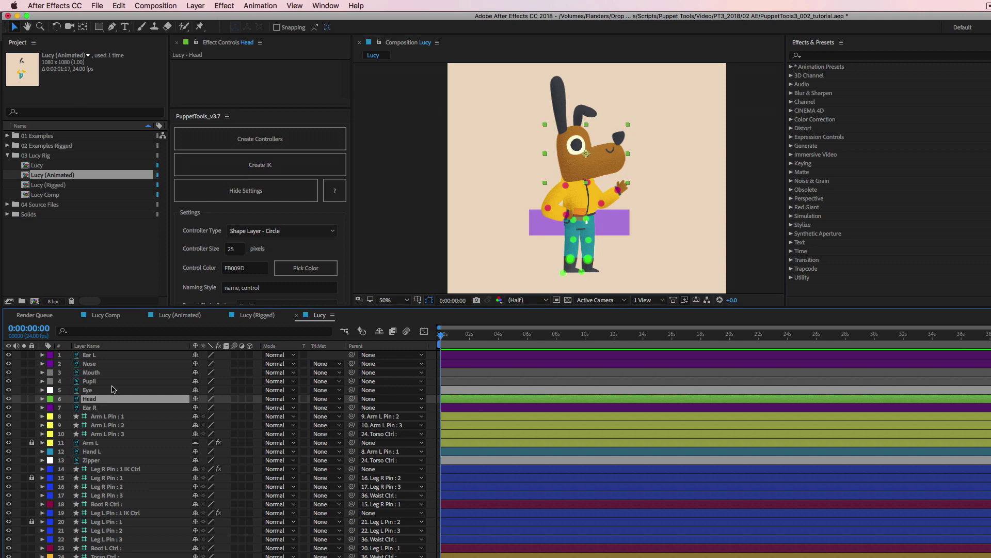
{"action": "left_click_drag", "start_coordinate": [489, 184], "coordinate": [481, 181]}
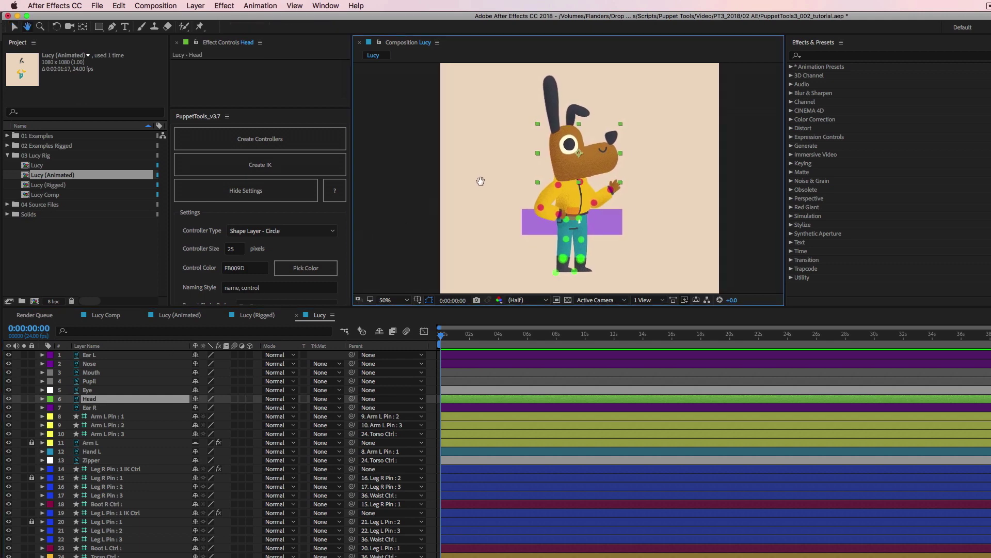
{"action": "key", "text": "period"}
{"action": "mouse_move", "coordinate": [617, 176]}
{"action": "left_mouse_down"}
{"action": "mouse_move", "coordinate": [613, 197]}
{"action": "mouse_move", "coordinate": [613, 184]}
{"action": "left_mouse_up"}
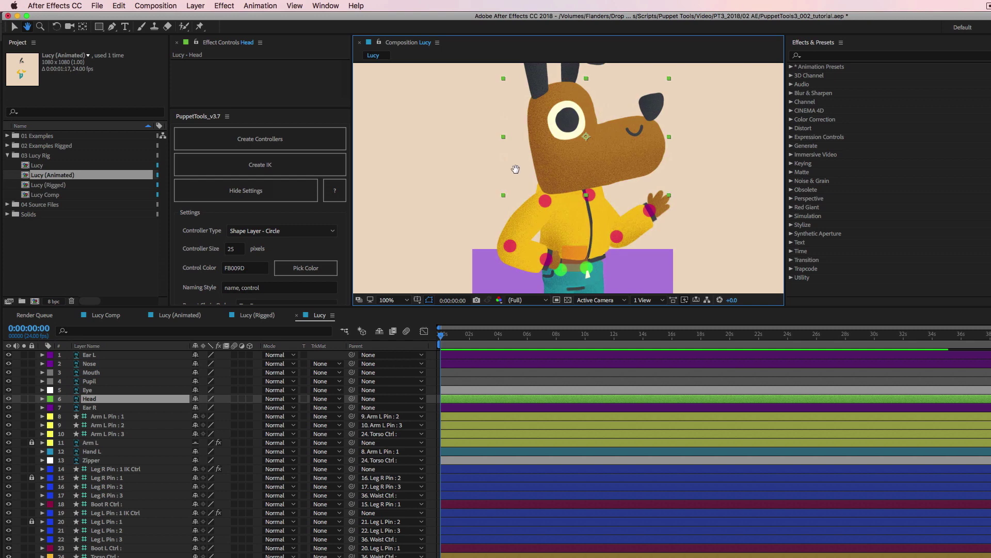
{"action": "left_click", "coordinate": [83, 28]}
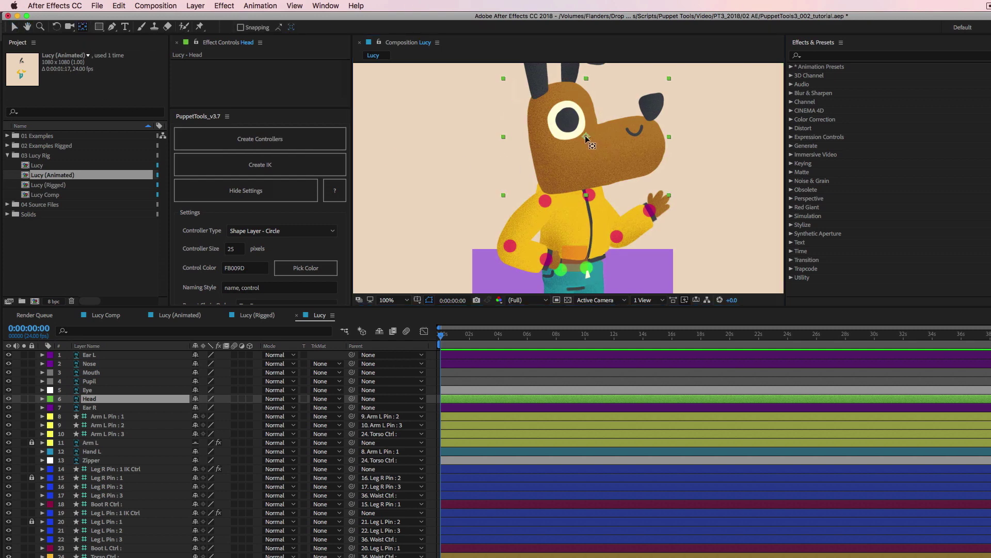
{"action": "left_click_drag", "start_coordinate": [587, 138], "coordinate": [569, 178]}
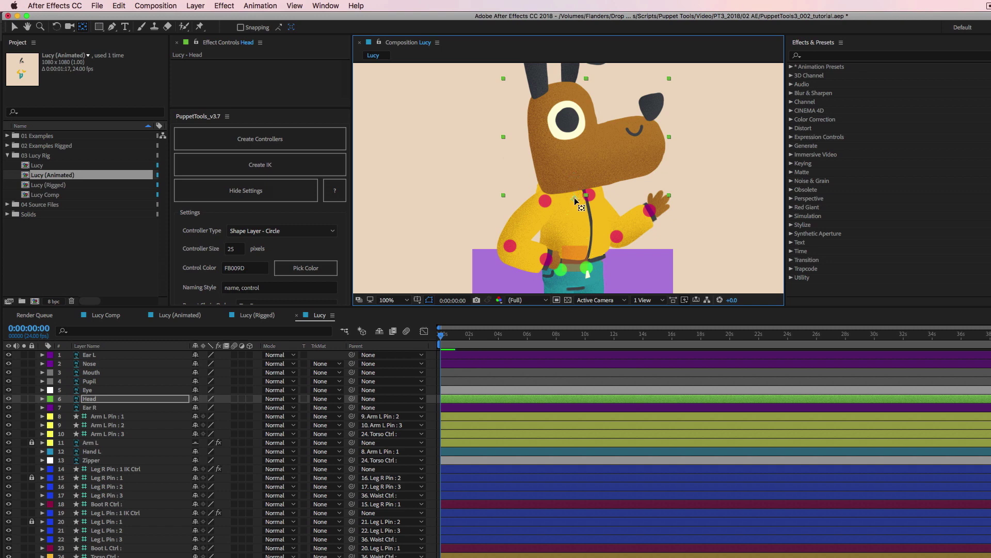
- Test the Head layer's rotation, undo it, and move the anchor point up inside the lower back part of the head
{"action": "key", "text": "r"}
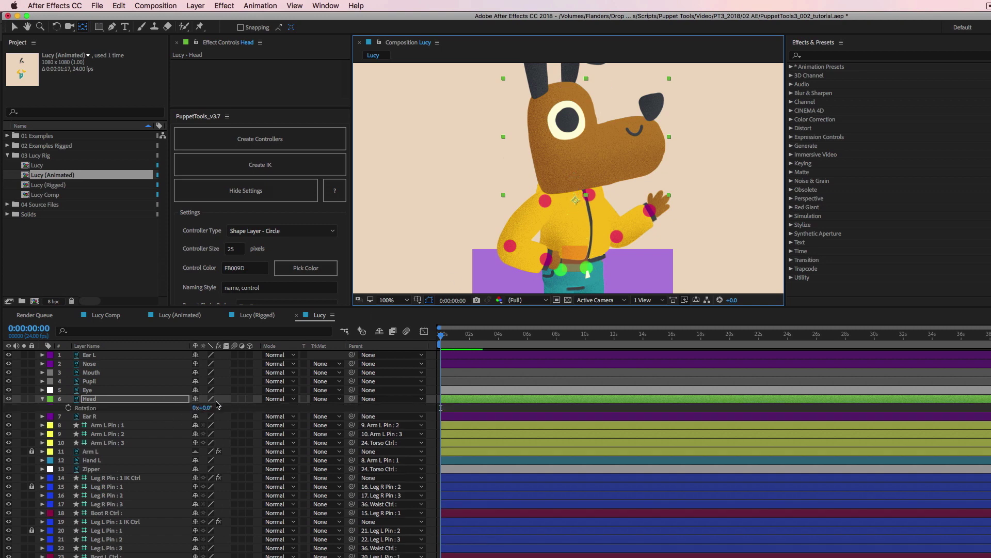
{"action": "mouse_move", "coordinate": [209, 409]}
{"action": "left_mouse_down"}
{"action": "mouse_move", "coordinate": [191, 413]}
{"action": "mouse_move", "coordinate": [221, 416]}
{"action": "mouse_move", "coordinate": [214, 412]}
{"action": "left_mouse_up"}
{"action": "key", "text": "super+z"}
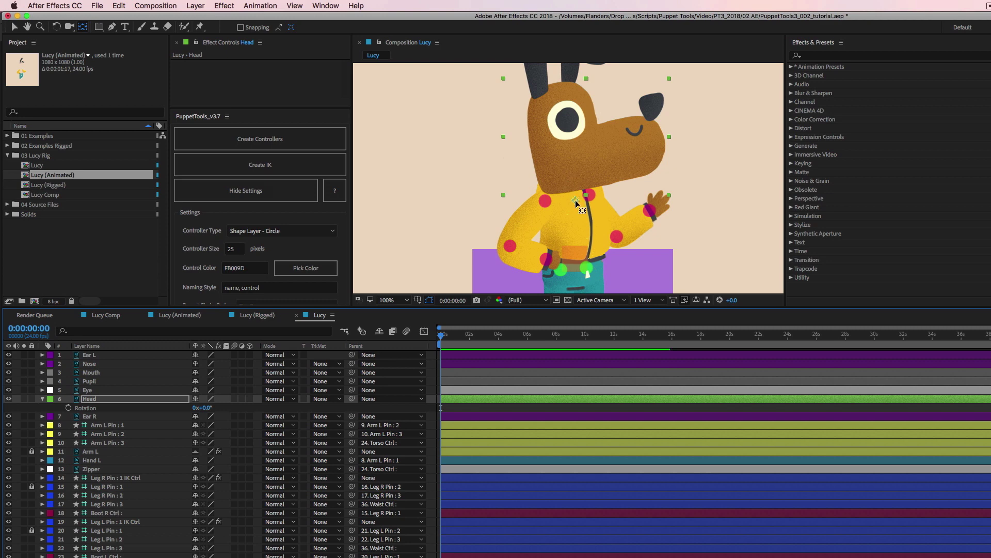
{"action": "left_click_drag", "start_coordinate": [576, 204], "coordinate": [569, 180]}
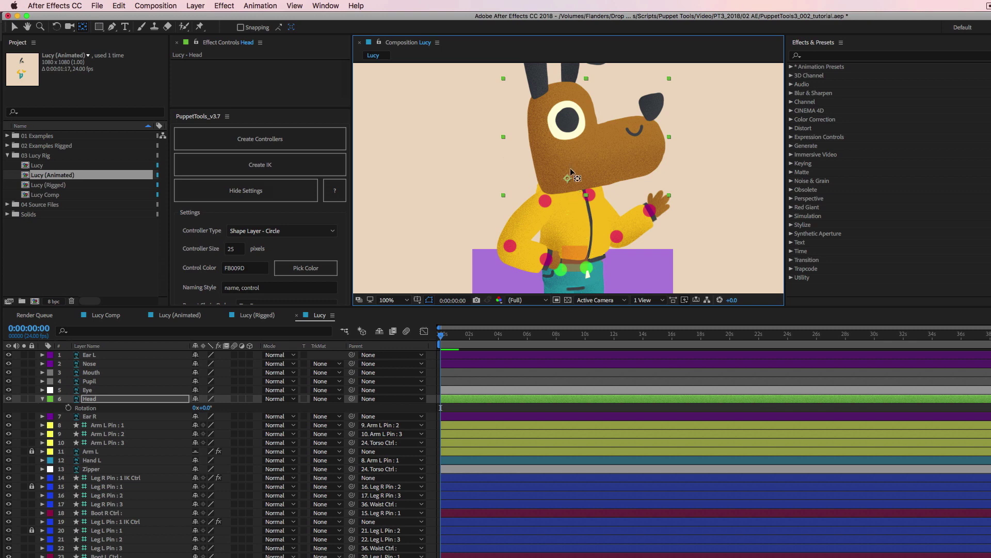
{"action": "left_click_drag", "start_coordinate": [206, 409], "coordinate": [206, 408]}
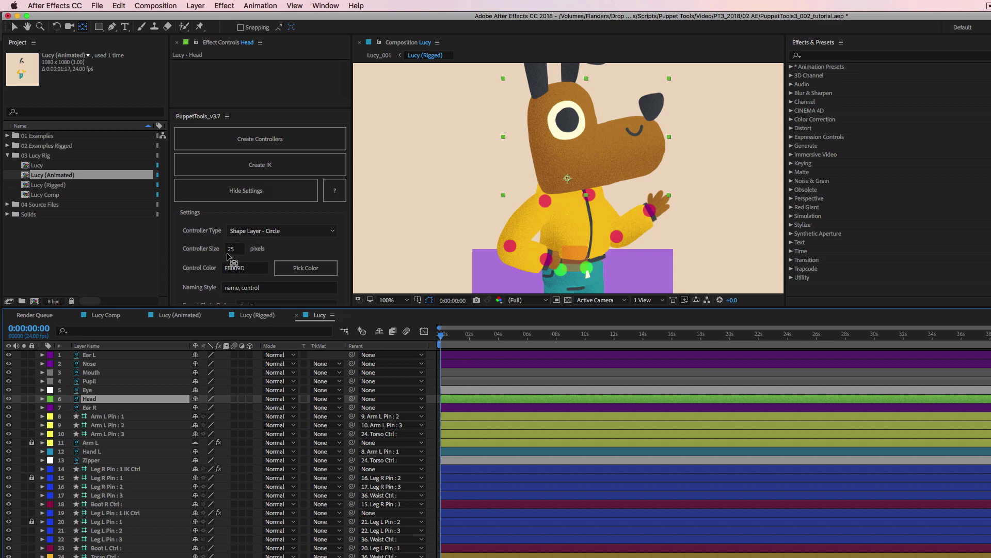
- Set the PuppetTools control color to cyan 20FEFE and create a controller for the Head layer
{"action": "left_click", "coordinate": [308, 268]}
{"action": "left_click_drag", "start_coordinate": [453, 257], "coordinate": [431, 259]}
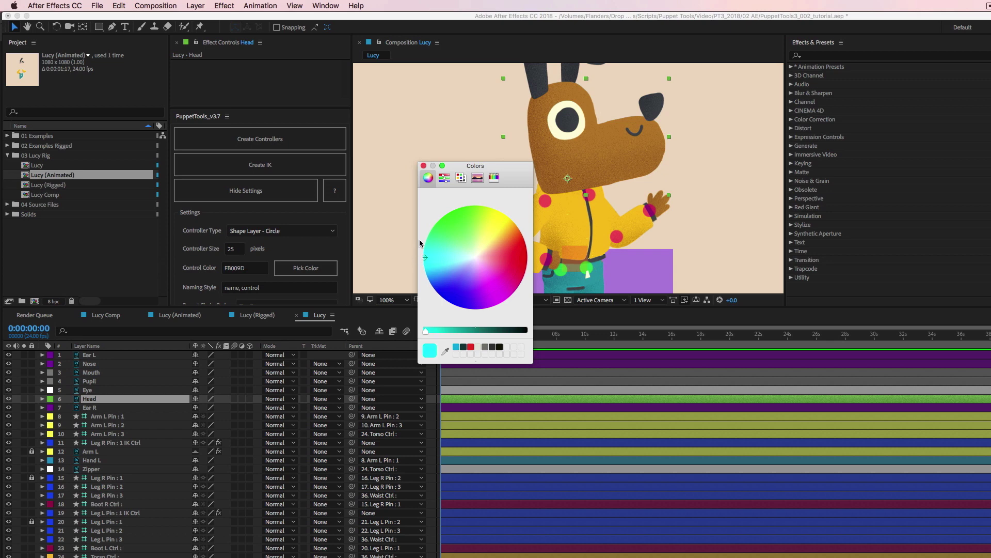
{"action": "left_click", "coordinate": [424, 165]}
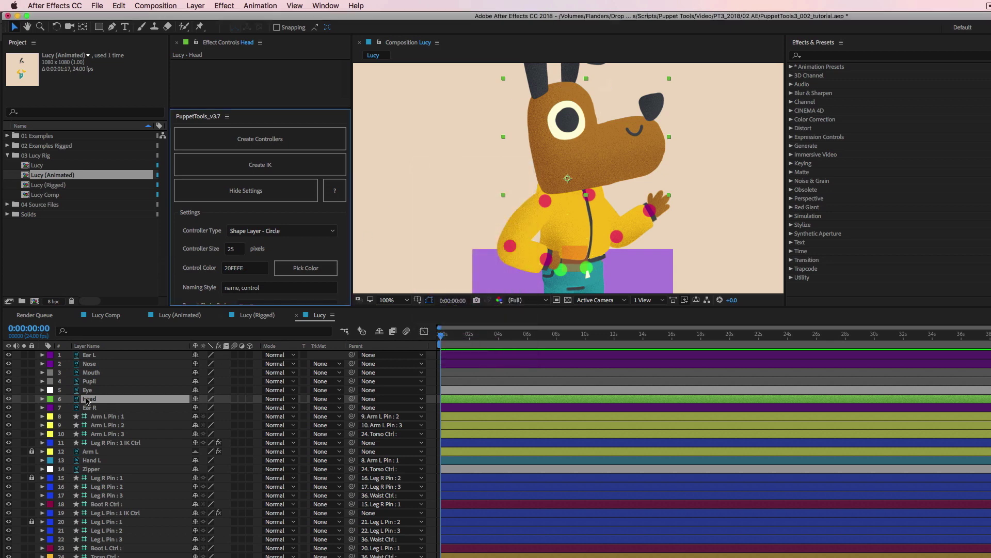
{"action": "left_click", "coordinate": [288, 142]}
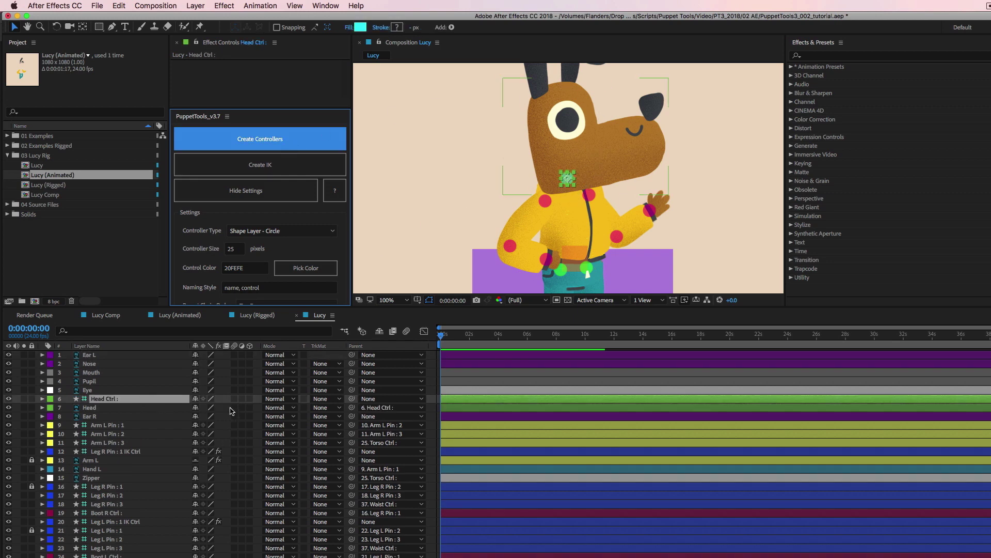
- Test the rotation of Head Ctrl and undo it
{"action": "key", "text": "r"}
{"action": "mouse_move", "coordinate": [205, 408]}
{"action": "left_mouse_down"}
{"action": "mouse_move", "coordinate": [219, 408]}
{"action": "mouse_move", "coordinate": [205, 407]}
{"action": "left_mouse_up"}
{"action": "key", "text": "super+z"}
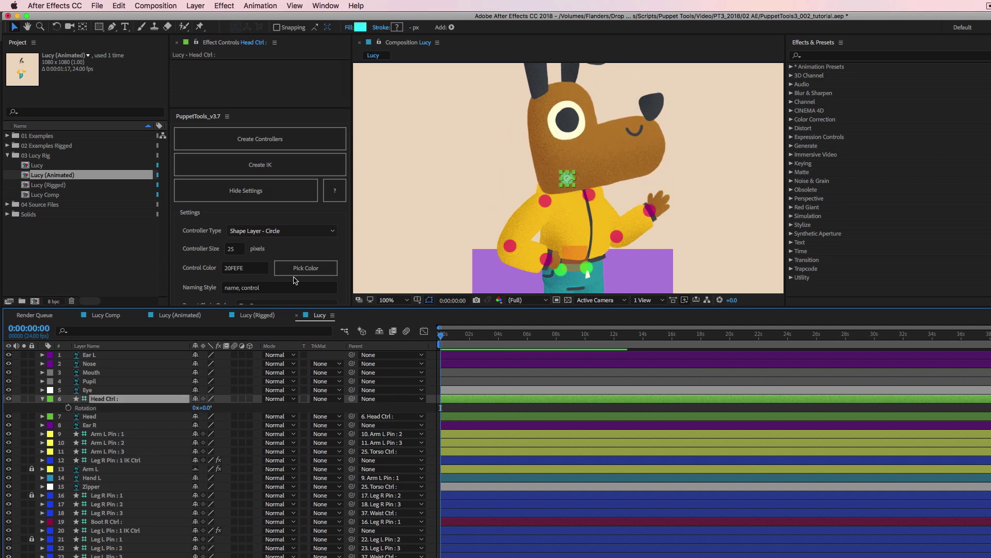
{"action": "left_click", "coordinate": [42, 399]}
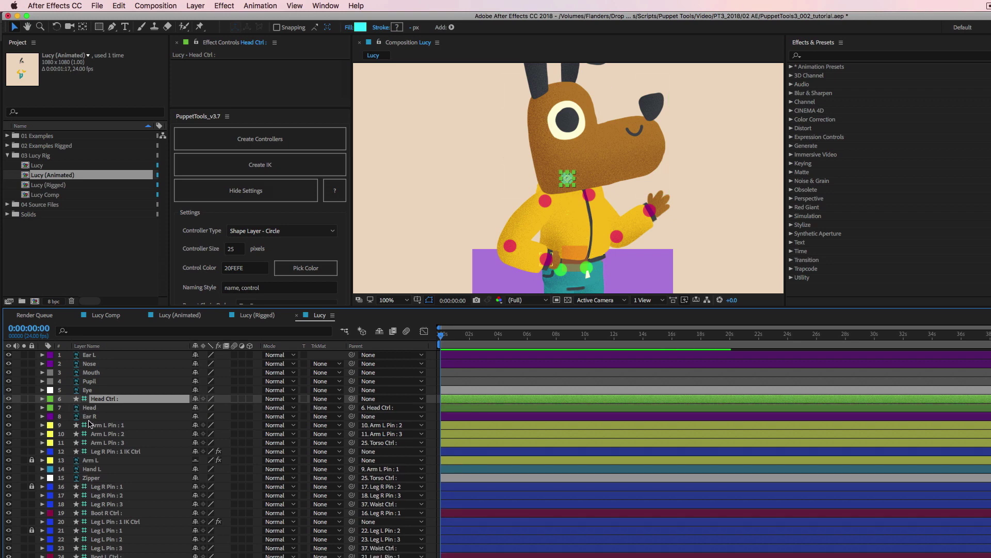
- Parent the Mouth, Pupil and Eye layers to Head Ctrl
{"action": "left_click", "coordinate": [94, 373]}
{"action": "left_click", "coordinate": [96, 383], "text": "shift"}
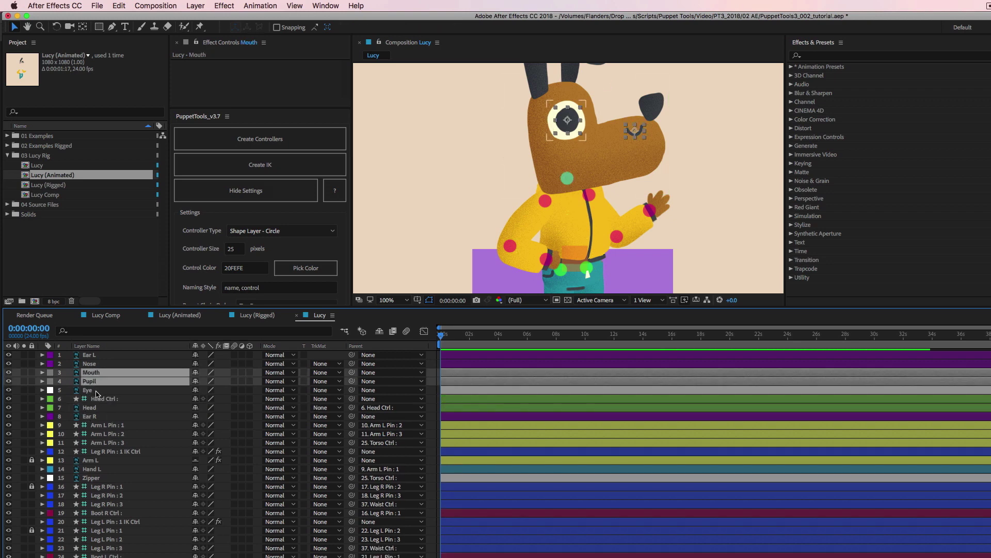
{"action": "left_click", "coordinate": [97, 391], "text": "shift"}
{"action": "left_click_drag", "start_coordinate": [298, 398], "coordinate": [118, 401]}
- Try moving Head Ctrl to test the attached facial features, and undo the moves
{"action": "left_click", "coordinate": [119, 401]}
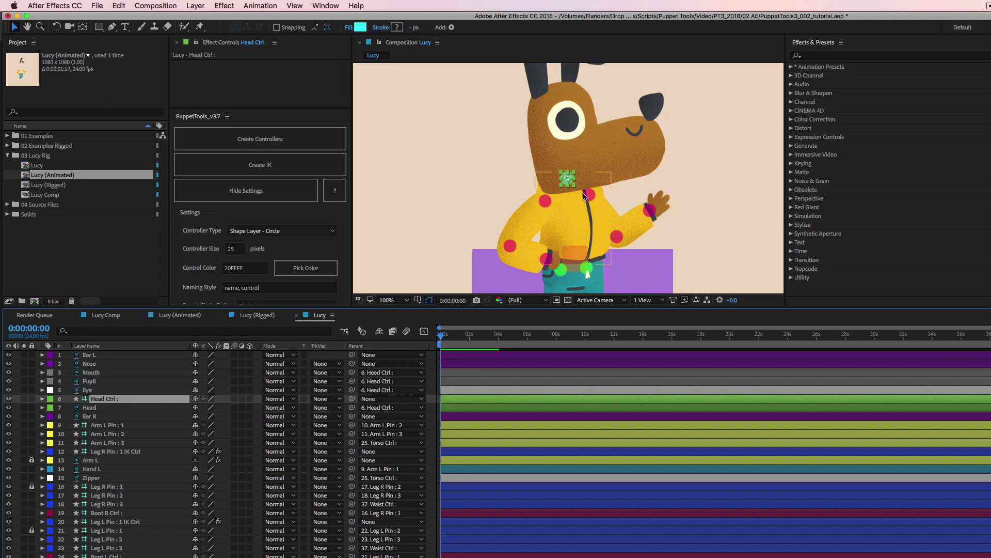
{"action": "left_click", "coordinate": [755, 177]}
{"action": "mouse_move", "coordinate": [567, 178]}
{"action": "left_mouse_down"}
{"action": "mouse_move", "coordinate": [610, 181]}
{"action": "mouse_move", "coordinate": [541, 201]}
{"action": "mouse_move", "coordinate": [594, 195]}
{"action": "left_mouse_up"}
{"action": "key", "text": "super+z"}
{"action": "key", "text": "super+z"}
{"action": "key", "text": "super+z"}
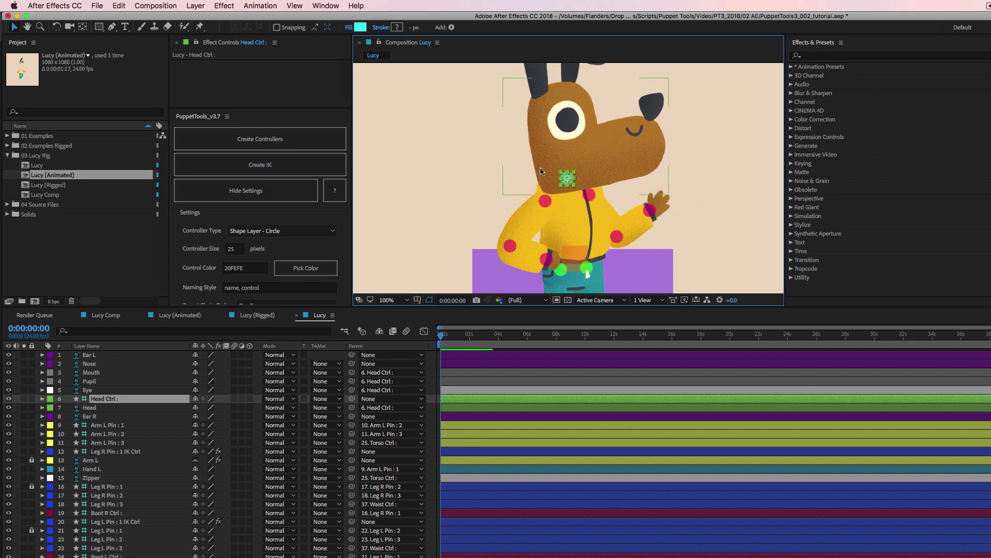
- Move the Nose layer's anchor point down to the base of the nose, where it meets the snout
{"action": "left_click_drag", "start_coordinate": [638, 155], "coordinate": [630, 175]}
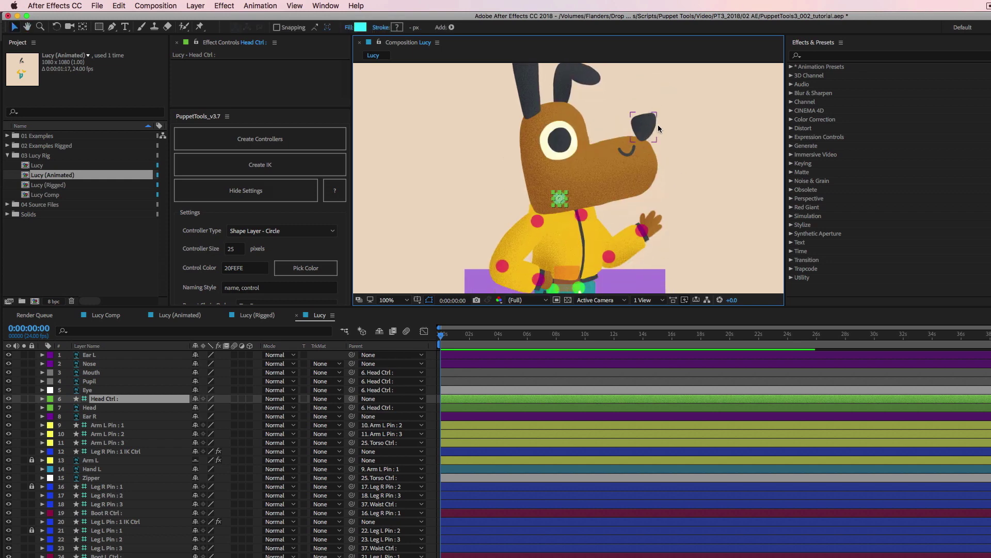
{"action": "left_click", "coordinate": [92, 364]}
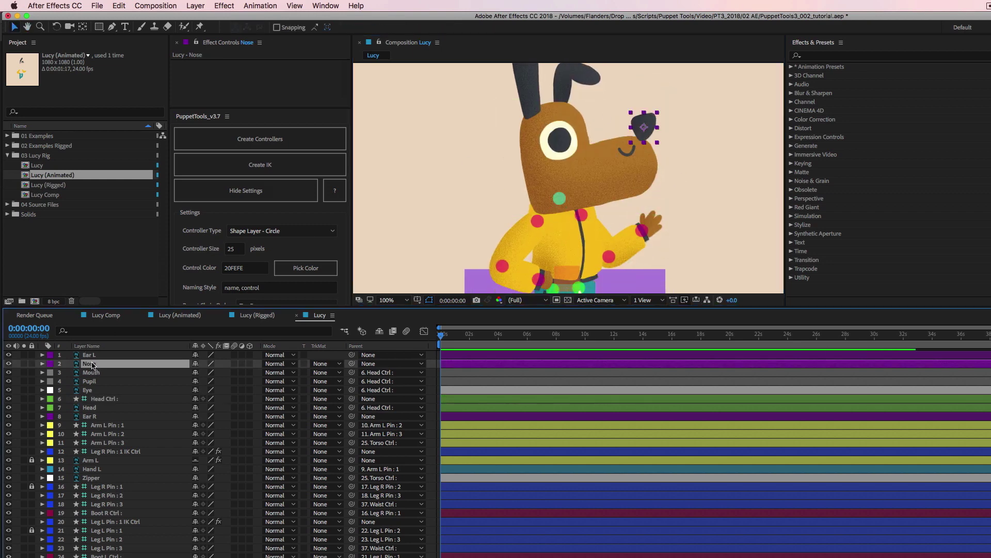
{"action": "left_click", "coordinate": [83, 27]}
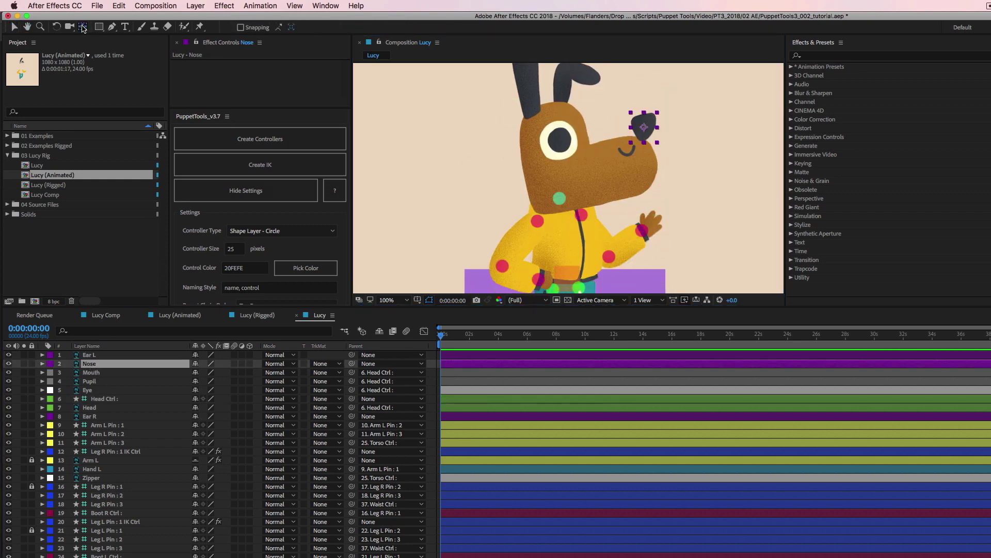
{"action": "left_click", "coordinate": [643, 129]}
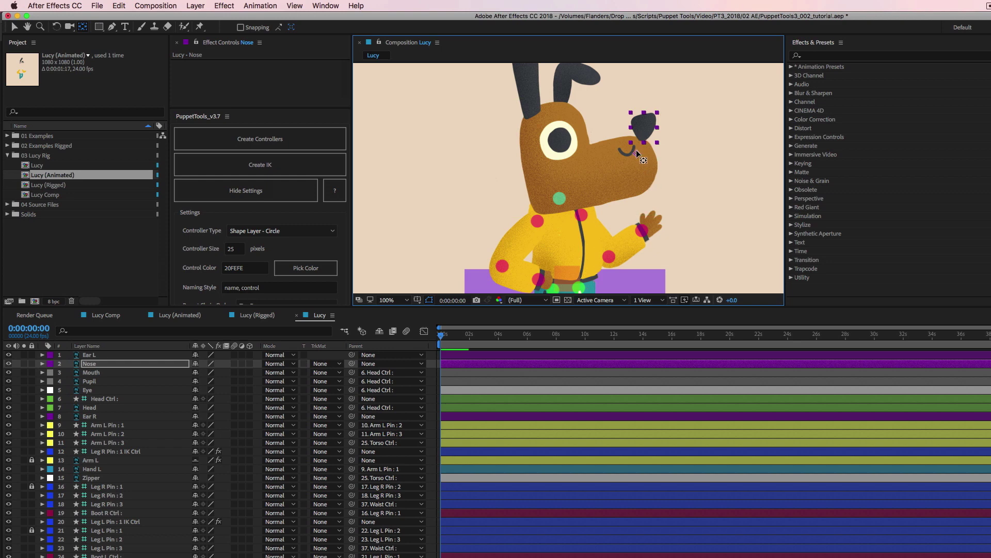
{"action": "left_click_drag", "start_coordinate": [637, 151], "coordinate": [643, 130]}
{"action": "left_click_drag", "start_coordinate": [644, 132], "coordinate": [640, 139]}
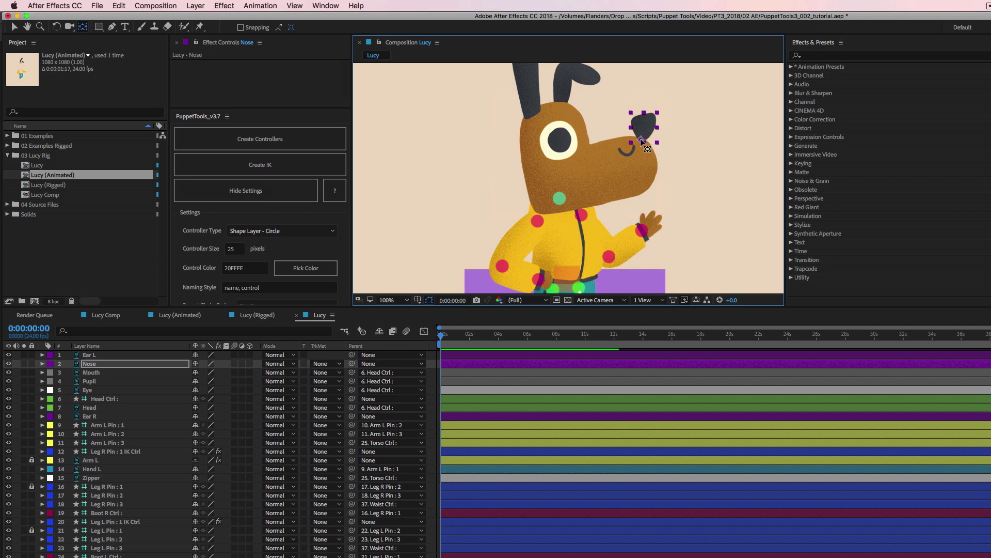
{"action": "left_click_drag", "start_coordinate": [641, 140], "coordinate": [642, 138]}
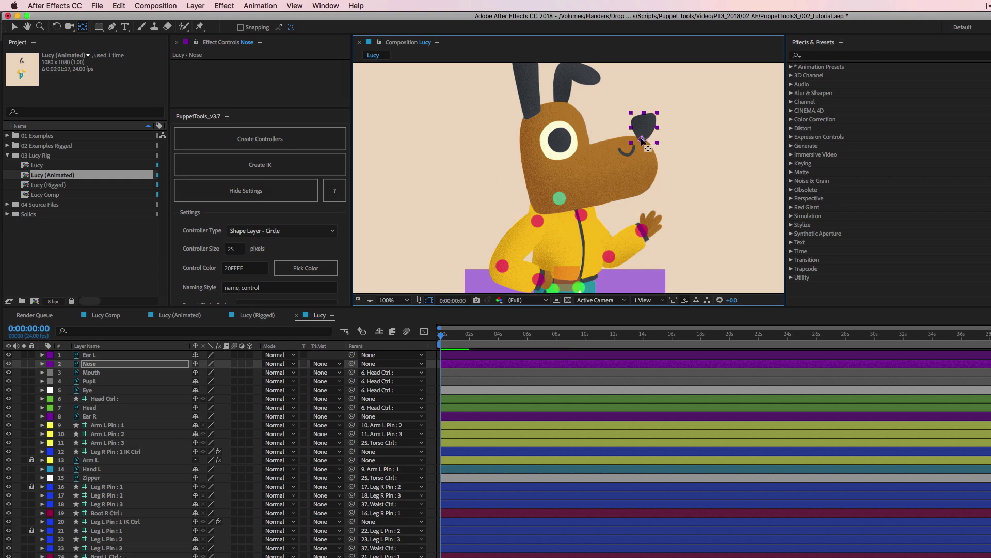
- Create a controller for the Nose layer, test its rotation, and parent Nose Ctrl to Head Ctrl
{"action": "left_click", "coordinate": [98, 367]}
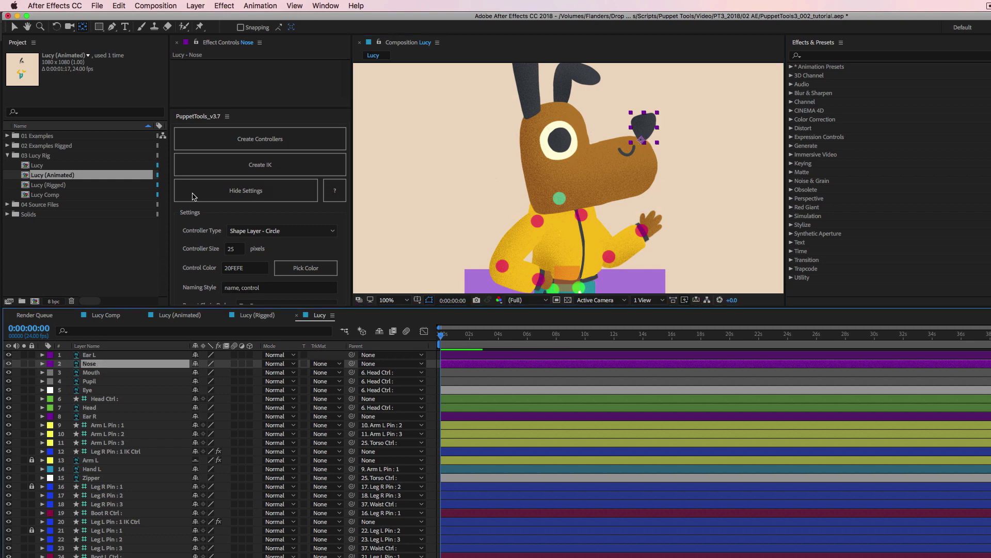
{"action": "left_click", "coordinate": [261, 140]}
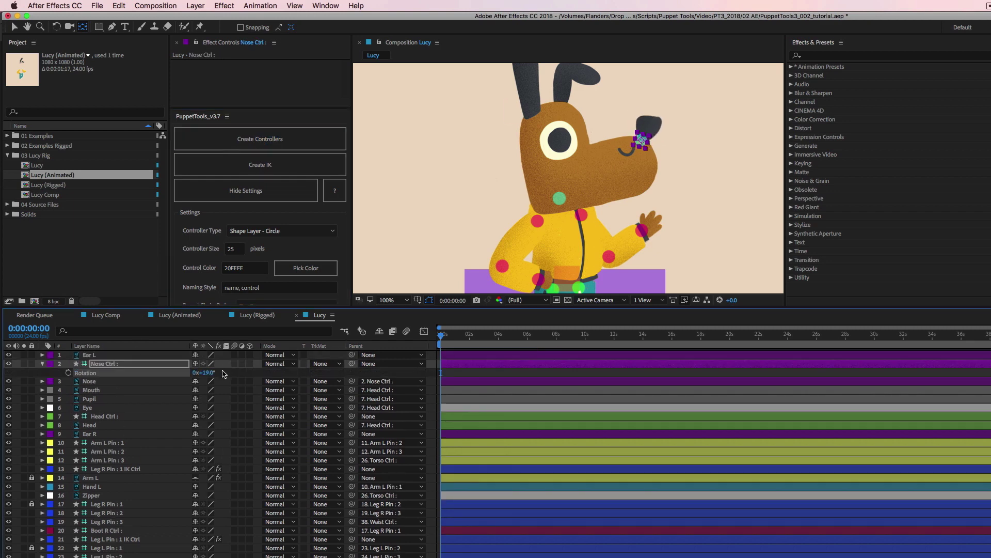
{"action": "key", "text": "r"}
{"action": "left_click", "coordinate": [43, 364]}
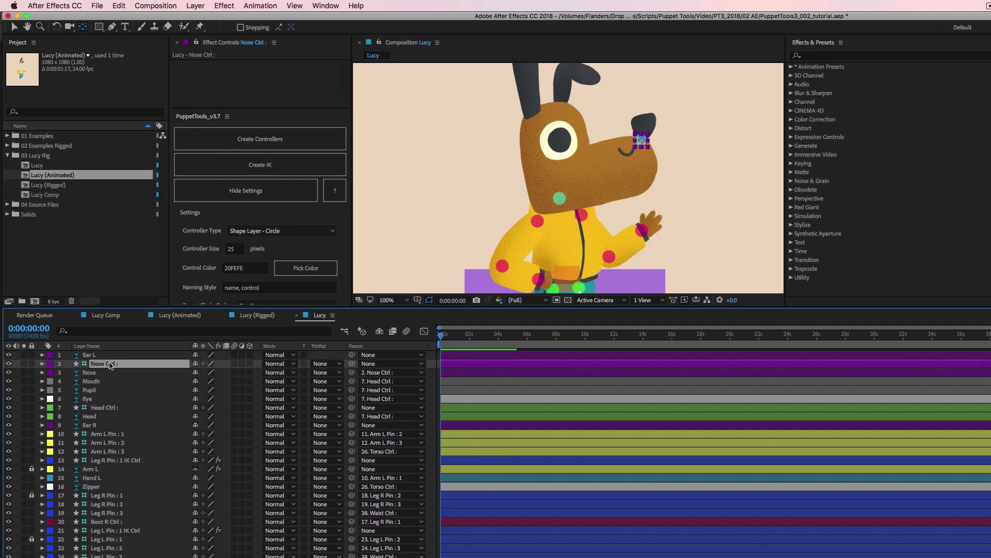
{"action": "left_click_drag", "start_coordinate": [317, 367], "coordinate": [104, 407]}
- Try moving Head Ctrl to test the attached nose, and undo the move
{"action": "left_click", "coordinate": [103, 407]}
{"action": "left_click", "coordinate": [730, 188]}
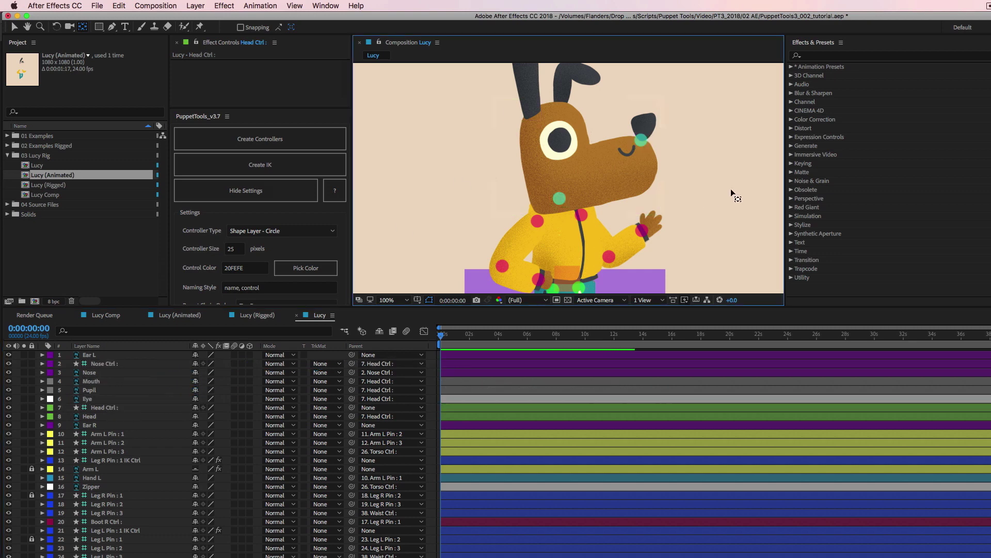
{"action": "key", "text": "v"}
{"action": "mouse_move", "coordinate": [559, 199]}
{"action": "left_mouse_down"}
{"action": "mouse_move", "coordinate": [522, 197]}
{"action": "mouse_move", "coordinate": [589, 199]}
{"action": "left_mouse_up"}
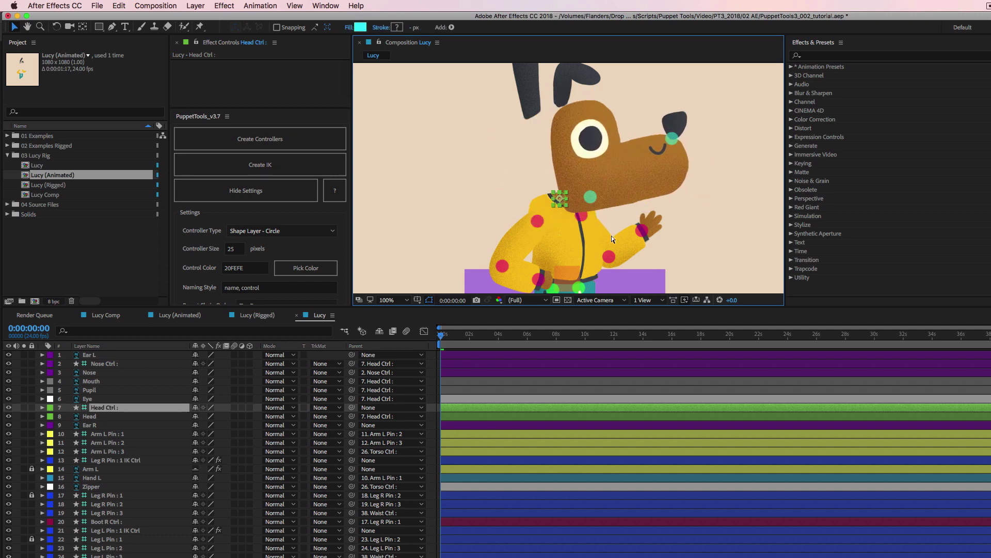
{"action": "key", "text": "super+z"}
- Select the Ear L layer, play the Lucy (Animated) composition to review the ear rig, and return to the Lucy composition
{"action": "key", "text": "space"}
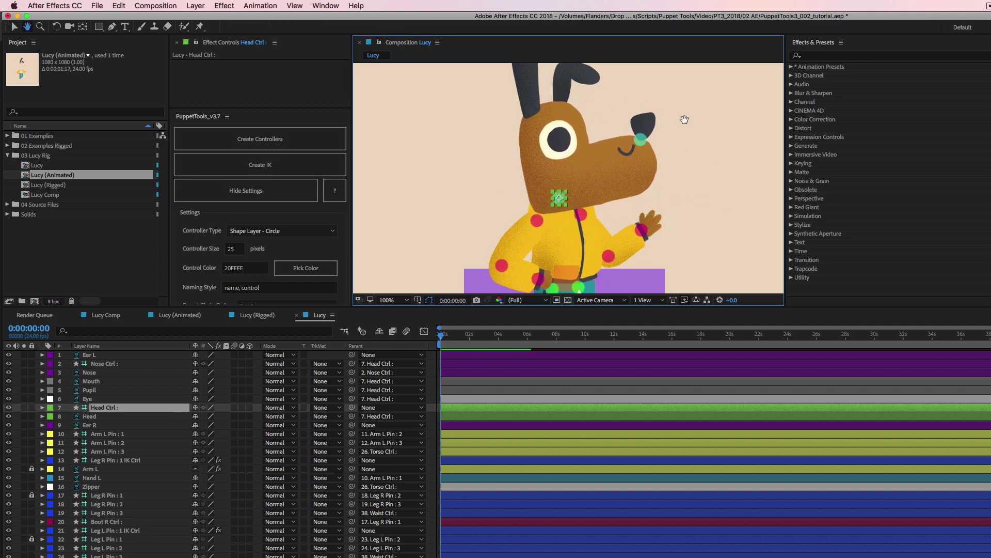
{"action": "left_click_drag", "start_coordinate": [683, 119], "coordinate": [689, 197]}
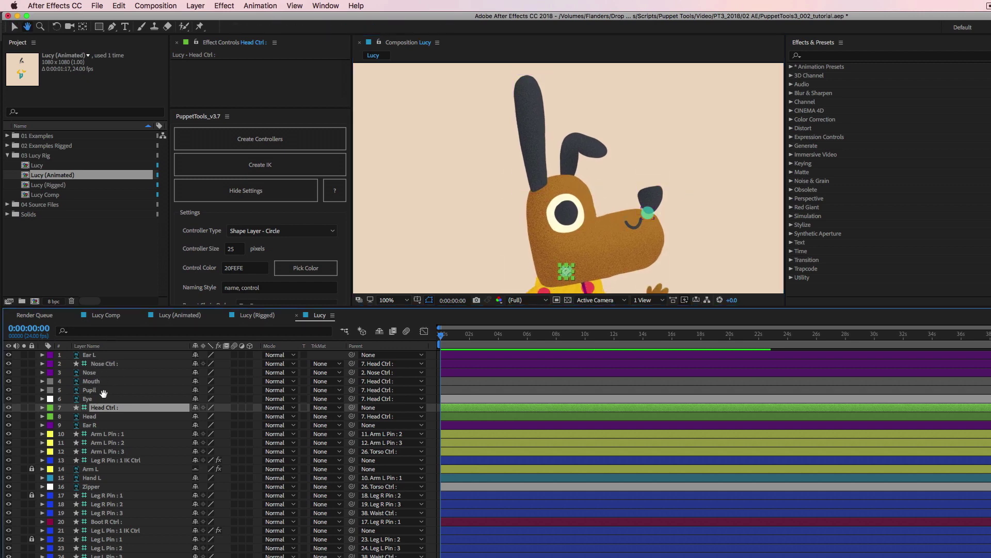
{"action": "left_click", "coordinate": [96, 356]}
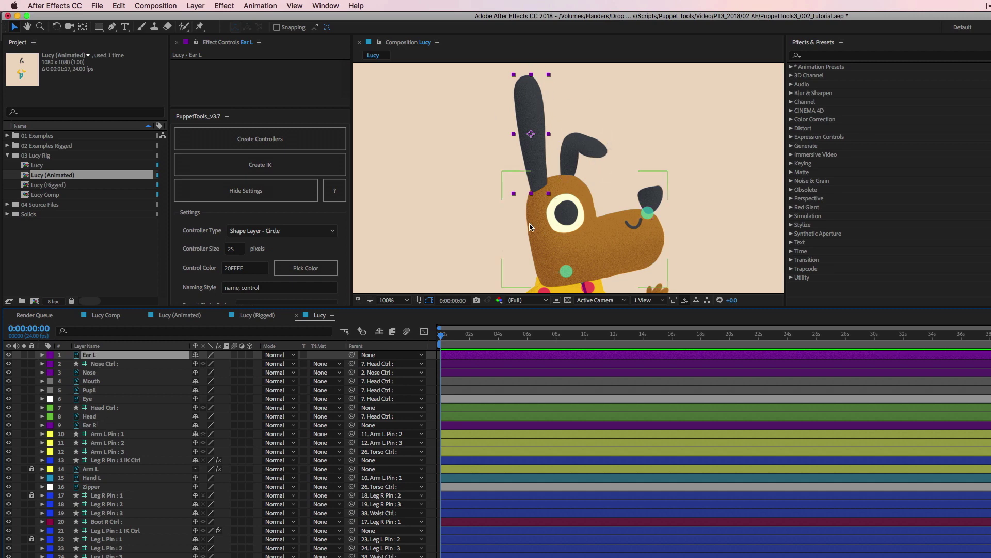
{"action": "key", "text": "space"}
{"action": "left_click_drag", "start_coordinate": [705, 163], "coordinate": [687, 191]}
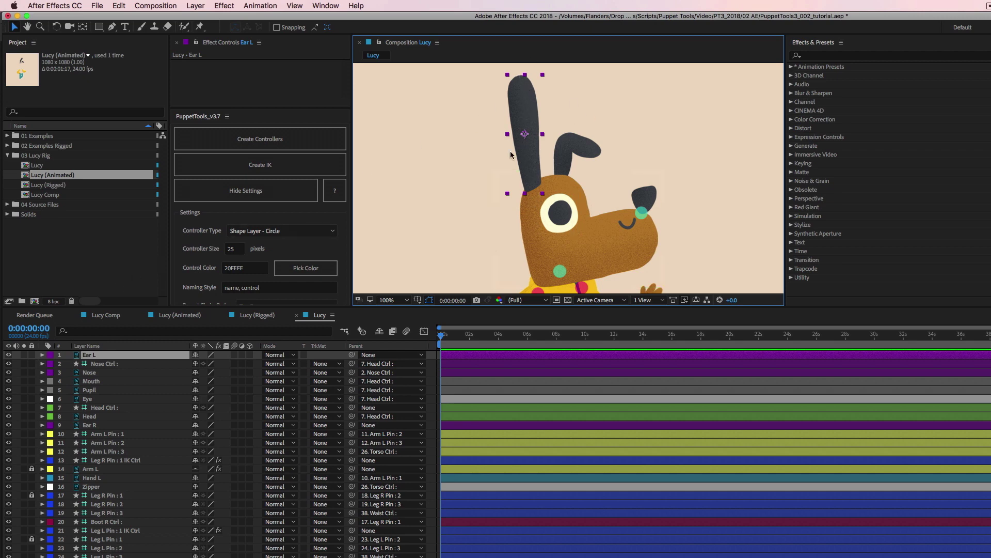
{"action": "left_click", "coordinate": [180, 315]}
{"action": "left_click", "coordinate": [721, 178]}
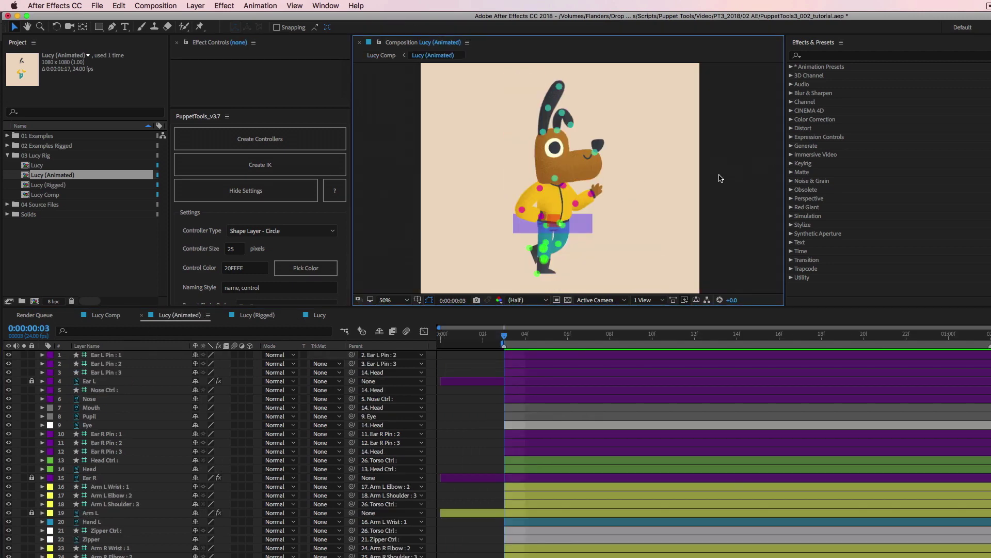
{"action": "key", "text": "space"}
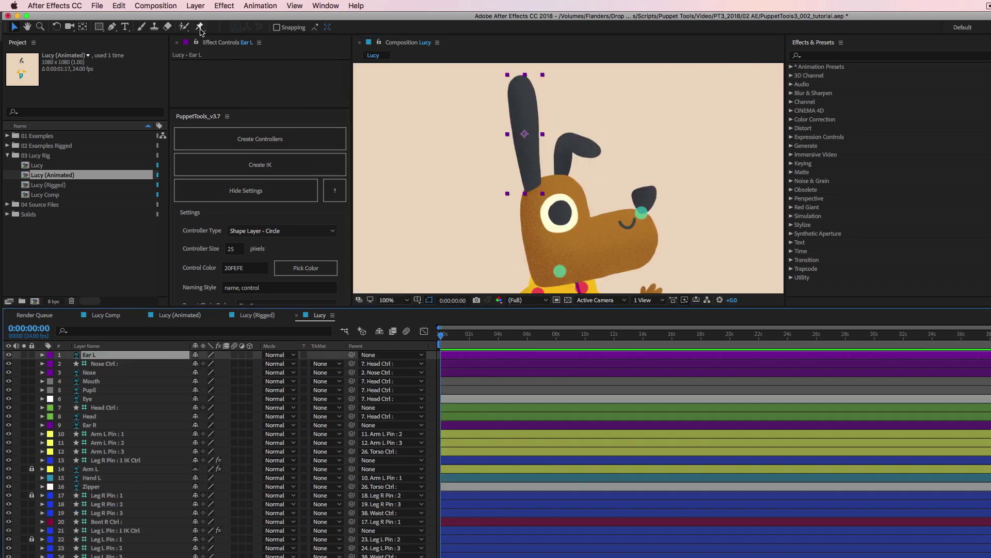
- Add three puppet pins to the Ear L layer at the ear's base, middle and tip, and collapse the layer's properties
{"action": "left_click", "coordinate": [200, 28]}
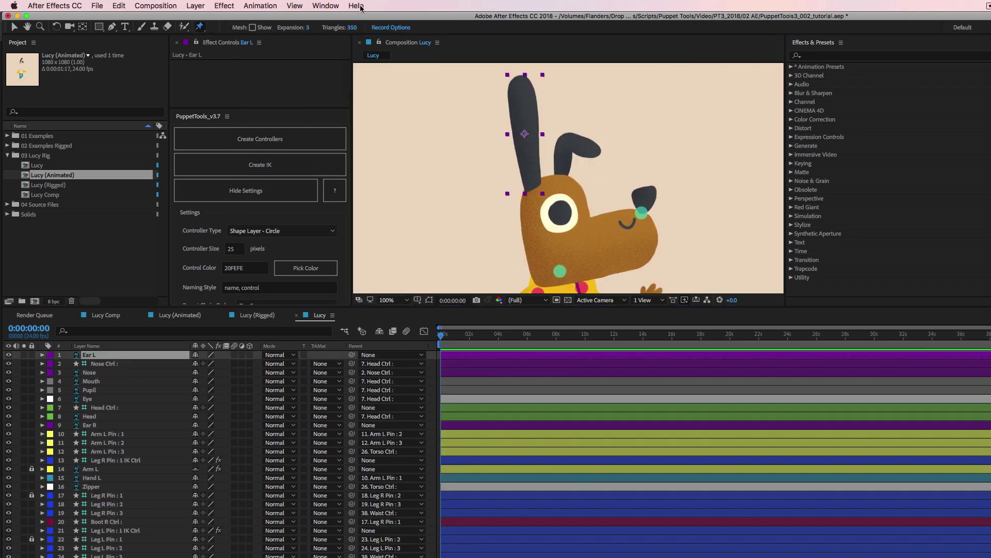
{"action": "left_click", "coordinate": [533, 185]}
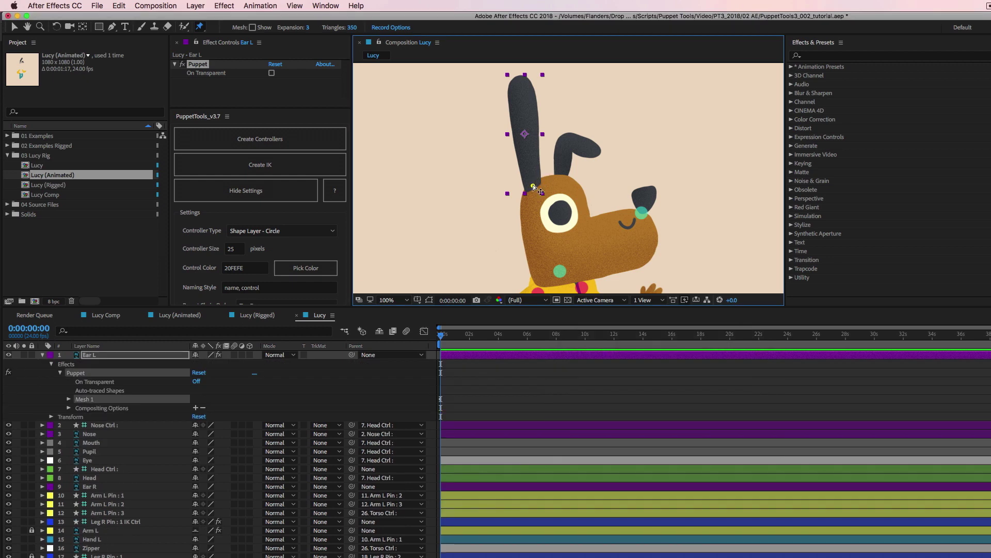
{"action": "left_click", "coordinate": [527, 136]}
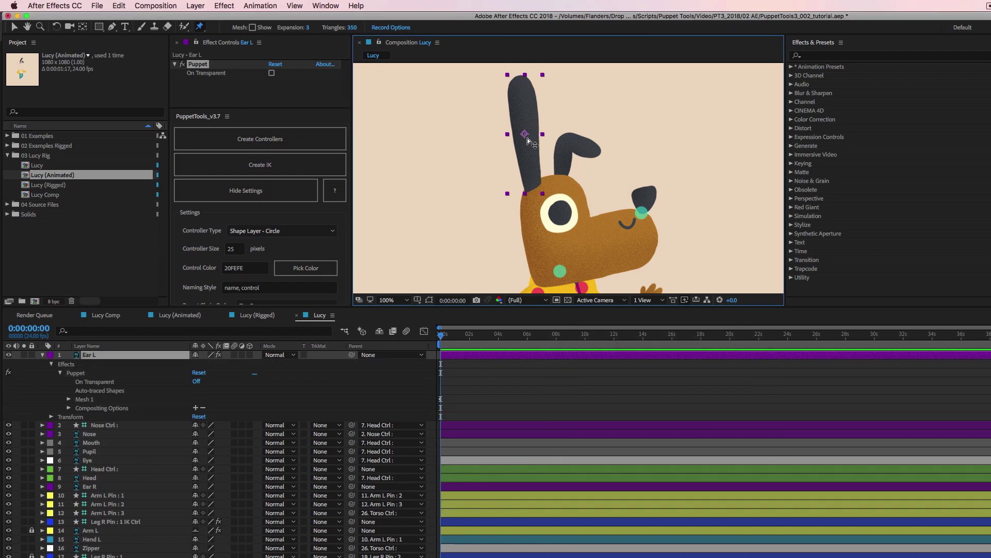
{"action": "left_click", "coordinate": [520, 83]}
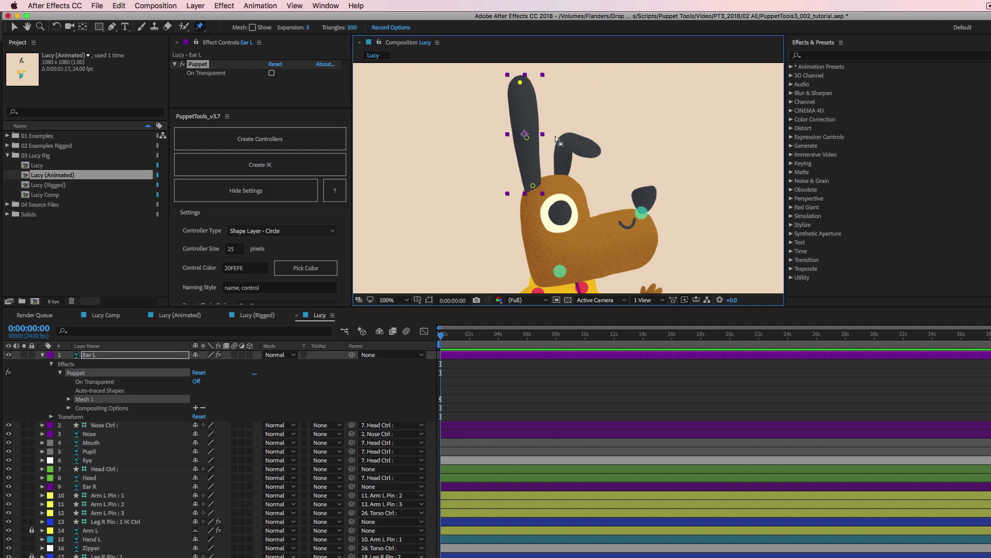
{"action": "left_click", "coordinate": [46, 356]}
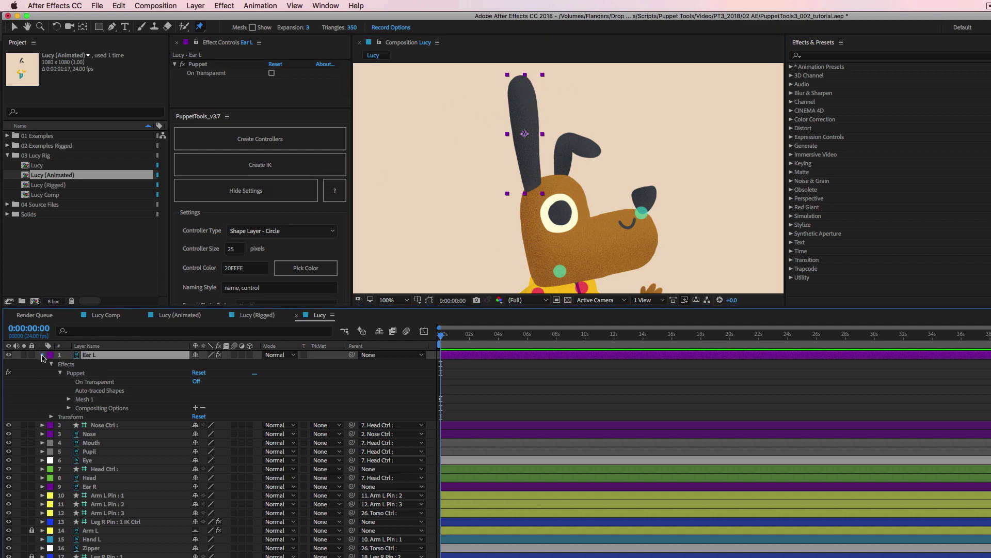
{"action": "left_click", "coordinate": [42, 356]}
{"action": "key", "text": "v"}
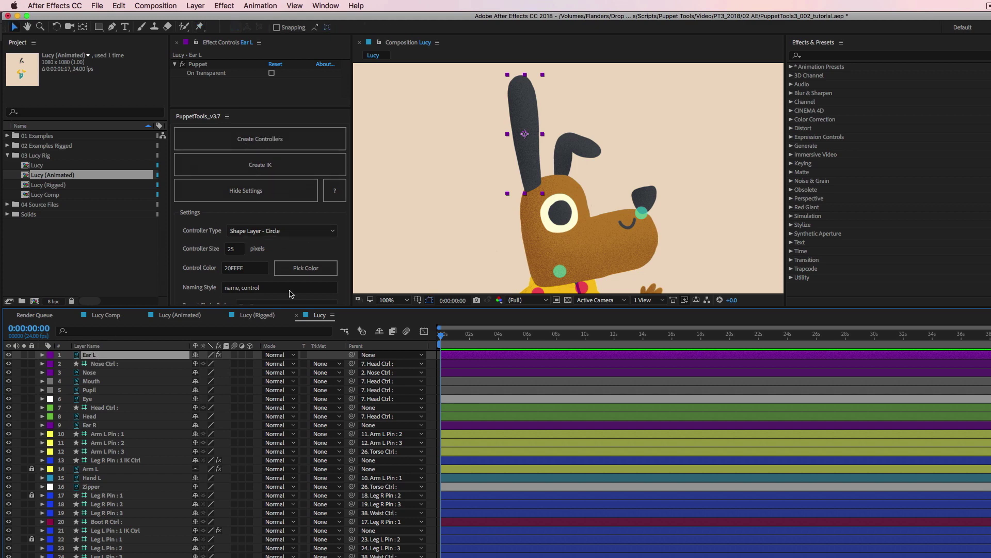
- Create controllers for the Ear L layer's three puppet pins and check which pins the first two controllers drive
{"action": "left_click_drag", "start_coordinate": [284, 306], "coordinate": [284, 334]}
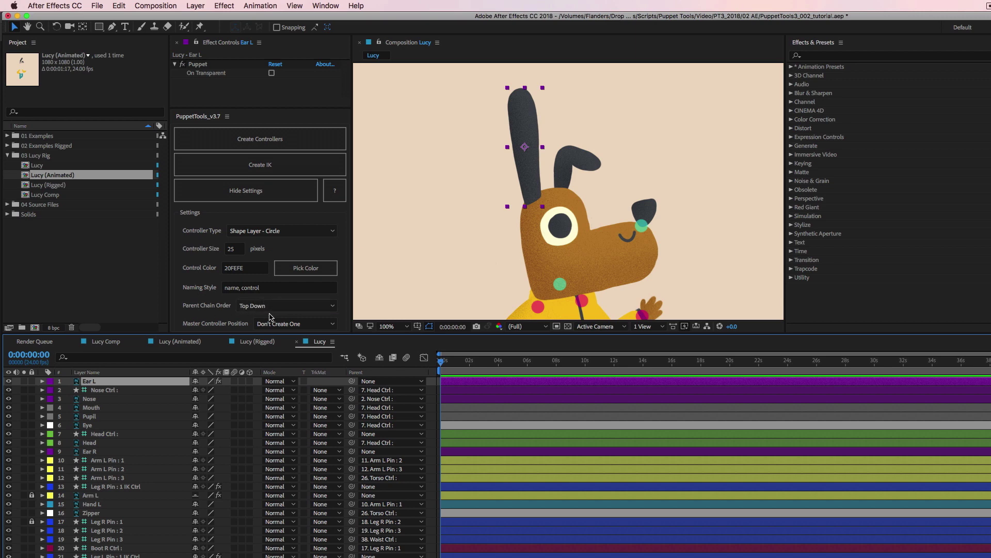
{"action": "left_click", "coordinate": [263, 140]}
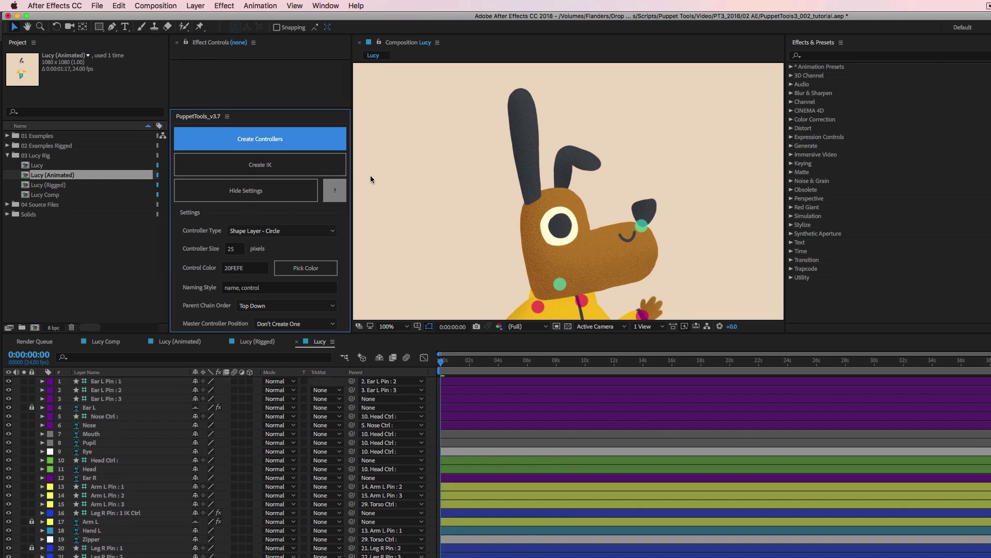
{"action": "left_click", "coordinate": [114, 382]}
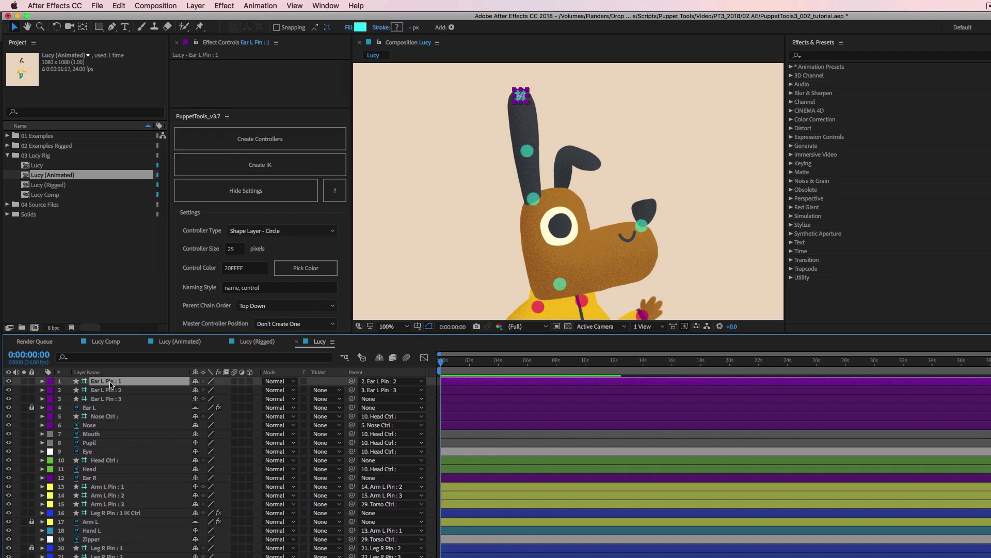
{"action": "left_click", "coordinate": [114, 389]}
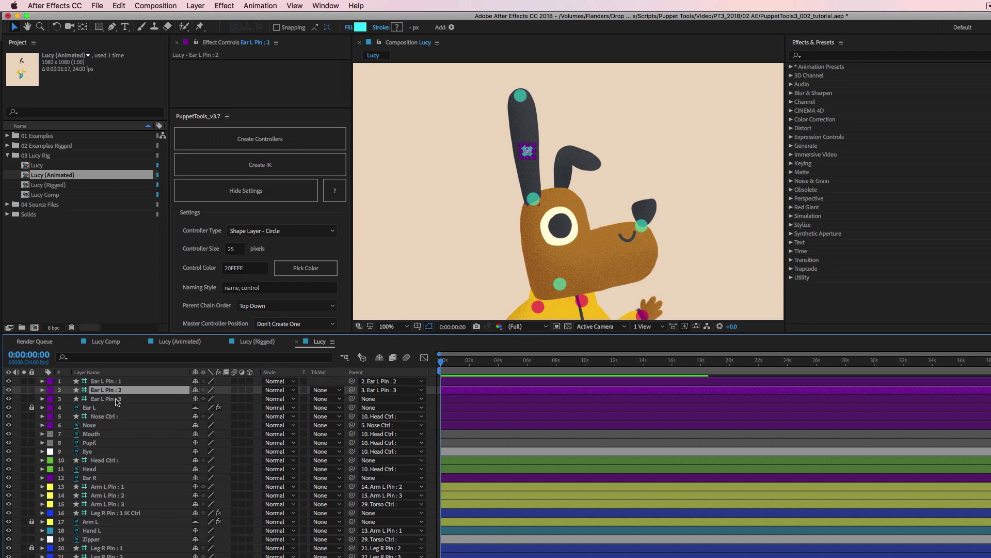
- Try rotating the three Ear L pin controllers together to bend the ear, and undo the rotation
{"action": "left_click", "coordinate": [116, 399]}
{"action": "left_click", "coordinate": [114, 382], "text": "shift"}
{"action": "key", "text": "r"}
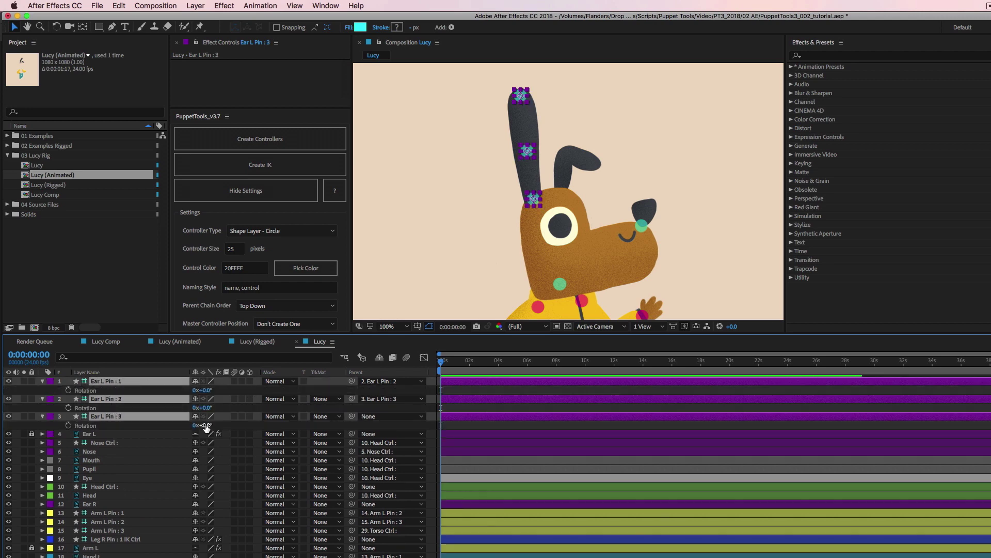
{"action": "left_click_drag", "start_coordinate": [205, 425], "coordinate": [235, 458]}
{"action": "key", "text": "super+z"}
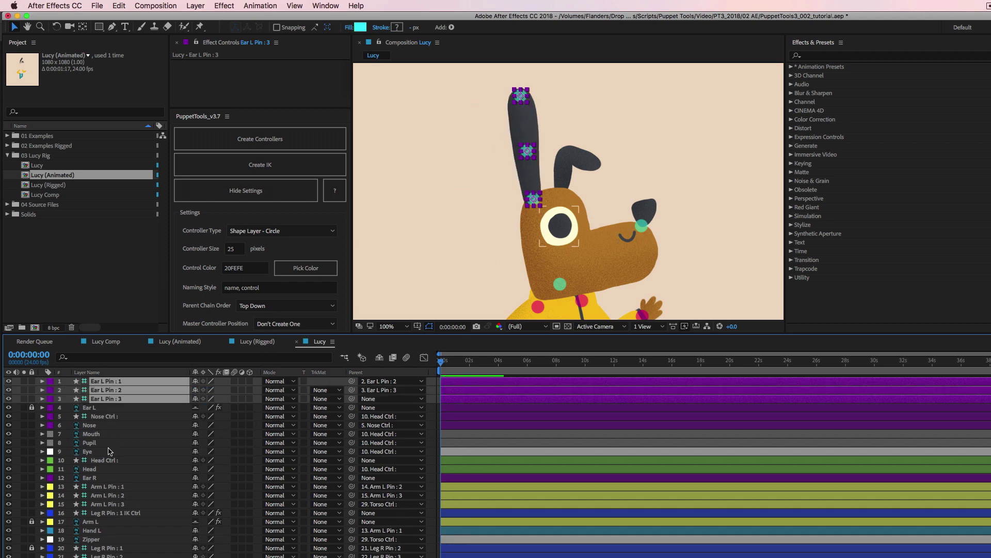
{"action": "key", "text": "r"}
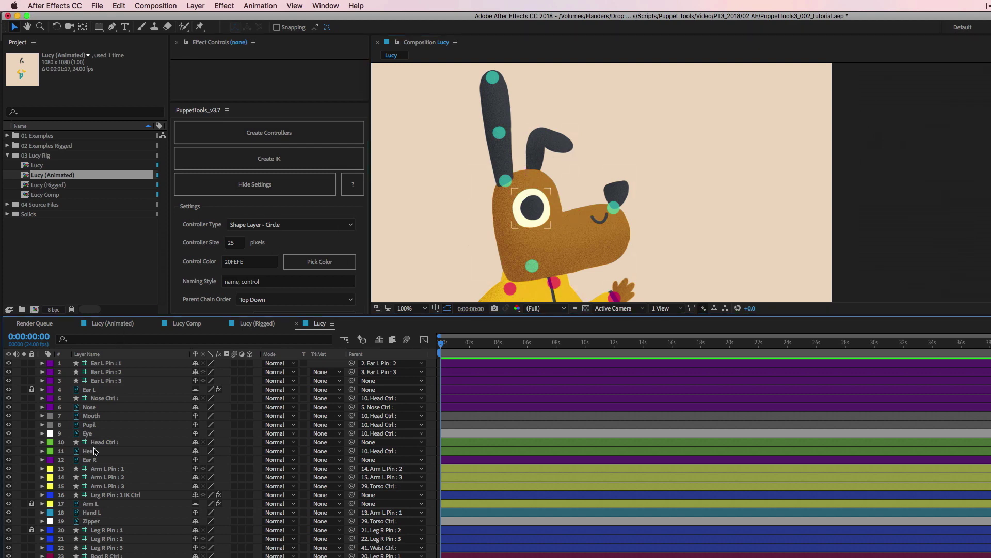
- Solo the Ear R layer, add three puppet pins at its base, bend and tip, collapse its properties and unsolo it
{"action": "left_click", "coordinate": [90, 459]}
{"action": "key", "text": "super+p"}
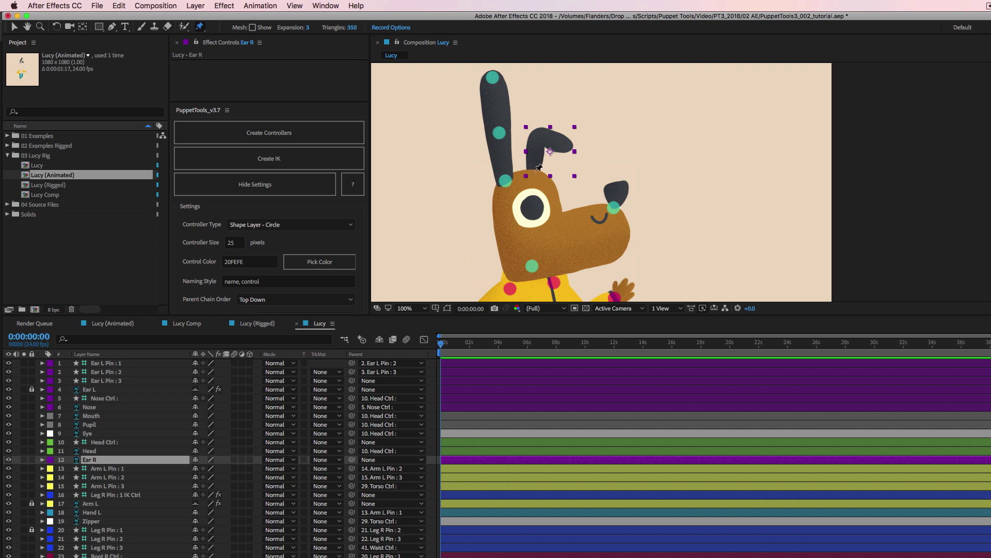
{"action": "left_click", "coordinate": [24, 459]}
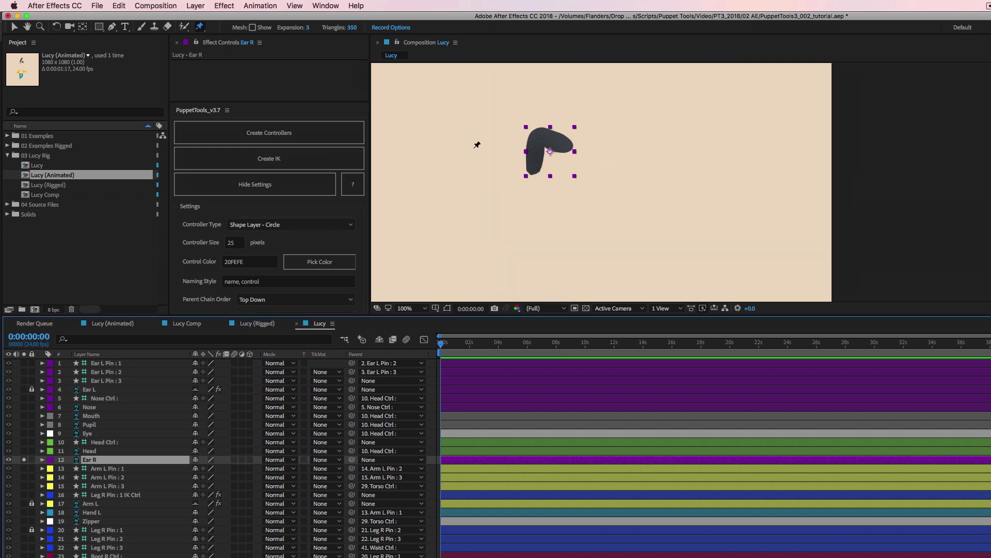
{"action": "left_click", "coordinate": [533, 171]}
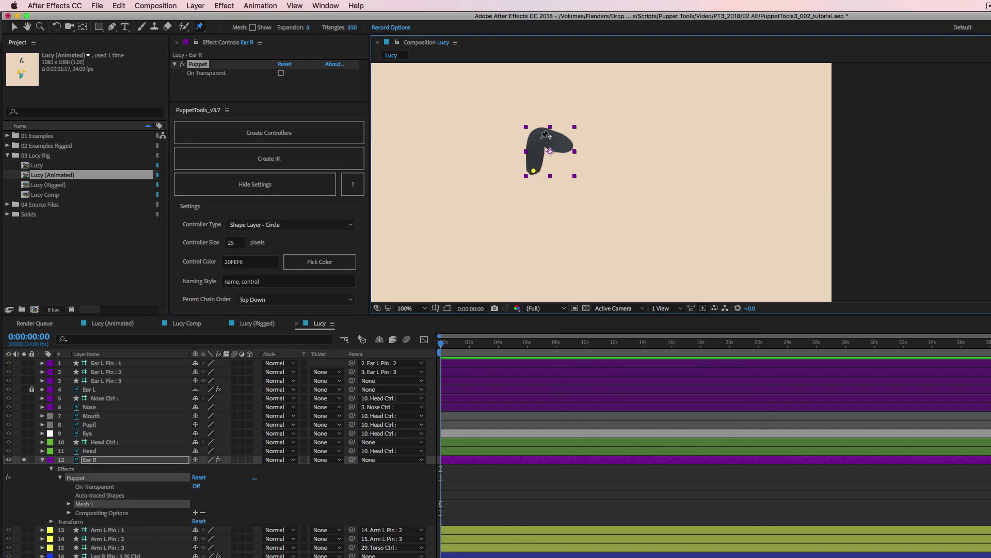
{"action": "left_click", "coordinate": [540, 135]}
{"action": "left_click", "coordinate": [571, 147]}
{"action": "left_click", "coordinate": [75, 460]}
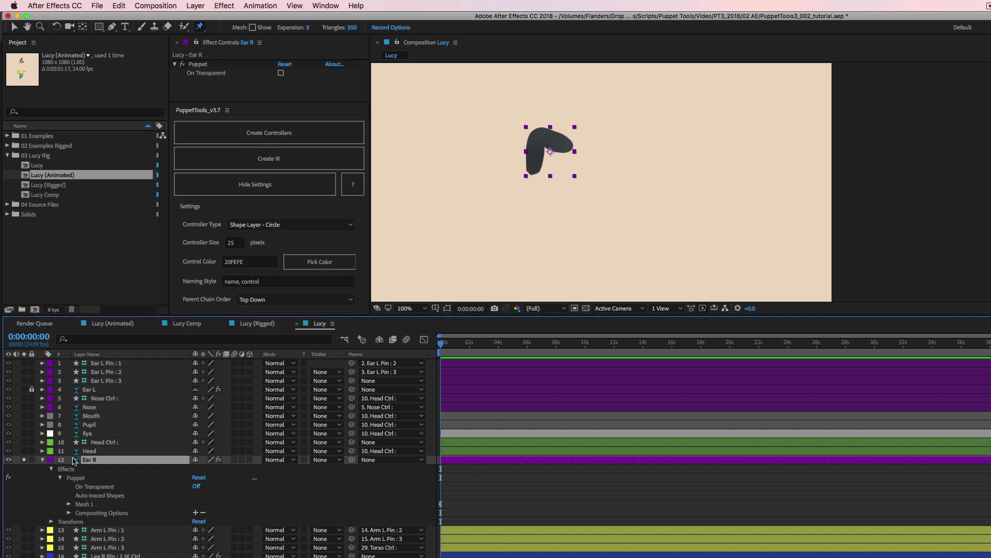
{"action": "left_click", "coordinate": [43, 460]}
{"action": "left_click", "coordinate": [24, 459]}
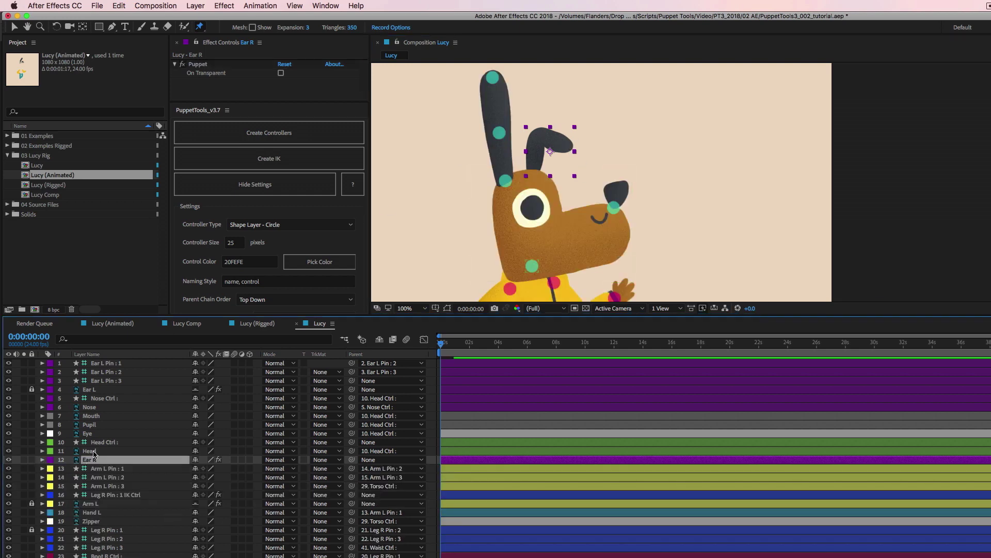
- Create controllers for the Ear R pins and move the three controller layers directly below Ear L Pin : 3
{"action": "left_click", "coordinate": [283, 132]}
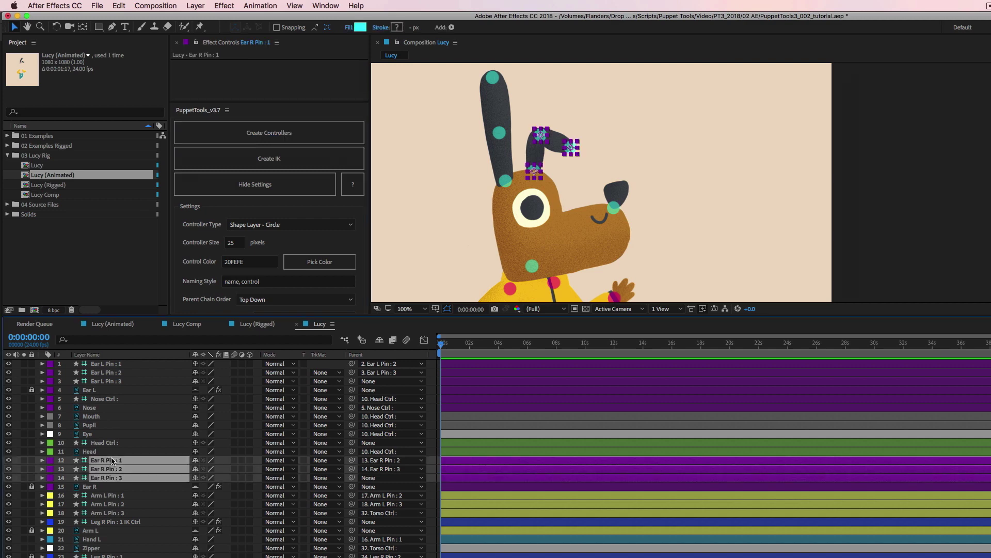
{"action": "left_click_drag", "start_coordinate": [111, 460], "coordinate": [118, 398]}
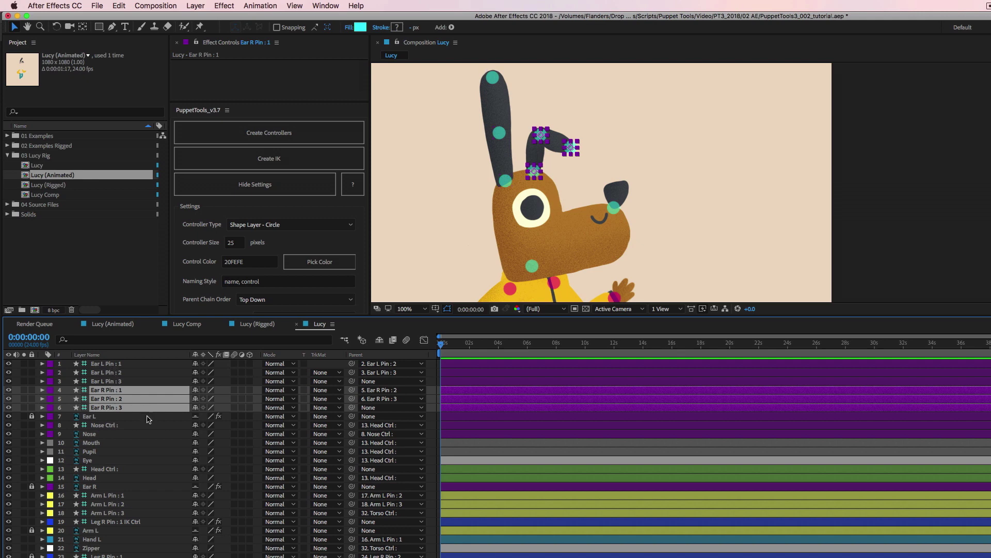
- Test the Ear R bend by rotating all three pin controllers, and separately only Pin : 1 and Pin : 2, undoing each rotation
{"action": "key", "text": "r"}
{"action": "left_click_drag", "start_coordinate": [196, 433], "coordinate": [216, 436]}
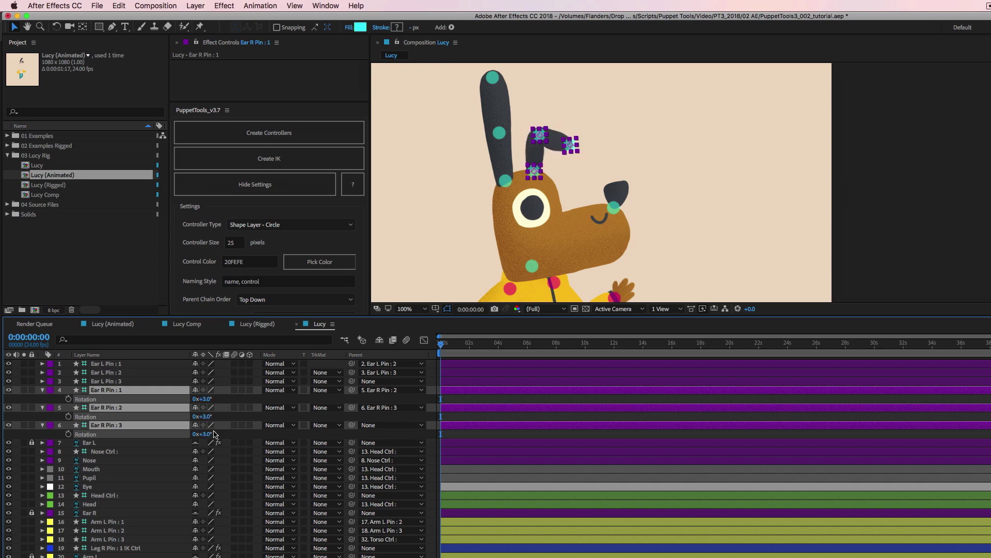
{"action": "key", "text": "super+z"}
{"action": "left_click", "coordinate": [111, 381]}
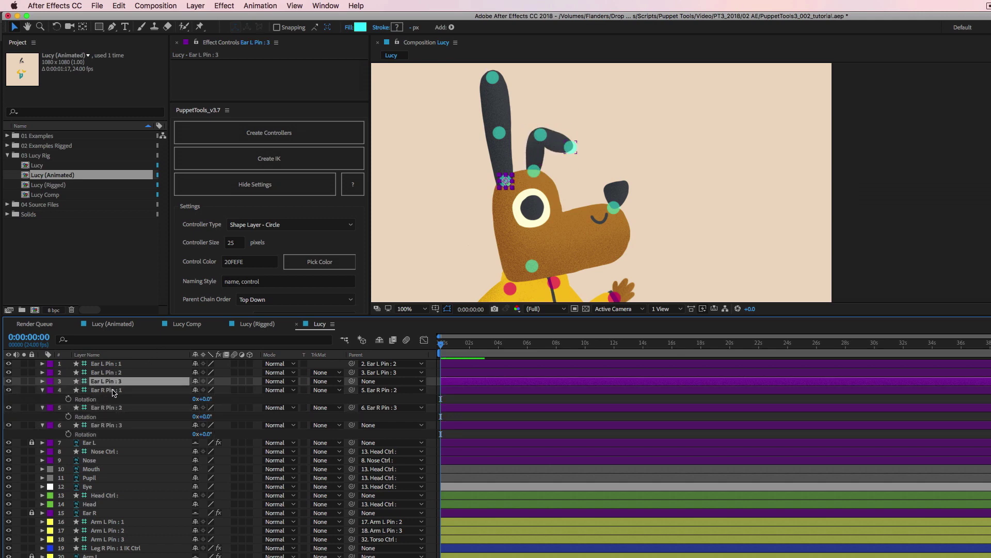
{"action": "left_click", "coordinate": [113, 391]}
{"action": "left_click", "coordinate": [114, 410], "text": "shift"}
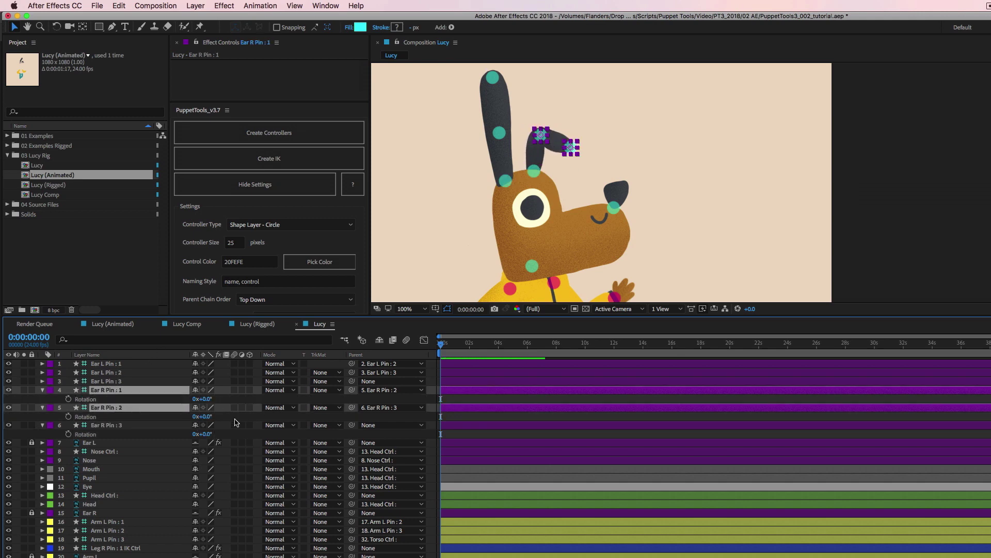
{"action": "left_click_drag", "start_coordinate": [204, 416], "coordinate": [232, 399]}
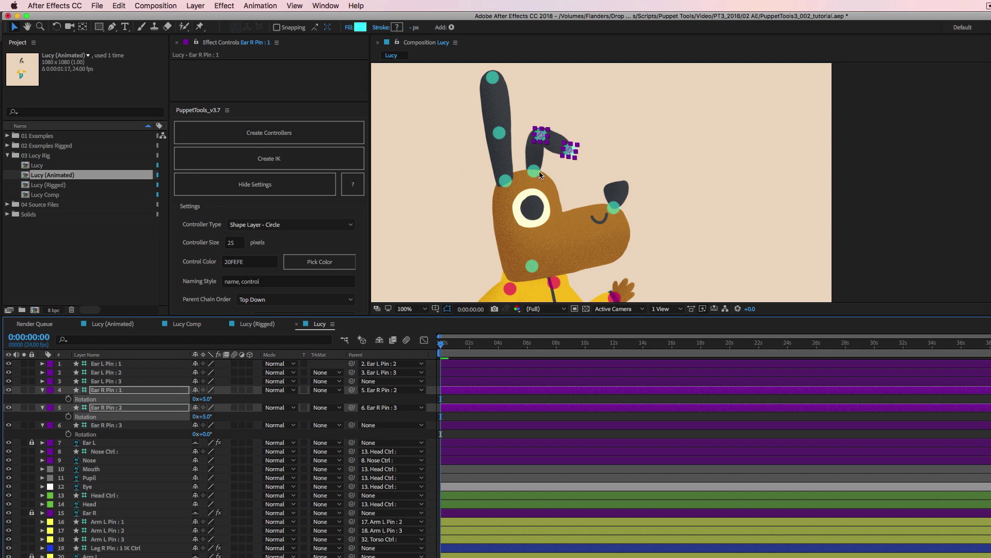
{"action": "key", "text": "super+z"}
{"action": "left_click", "coordinate": [861, 171]}
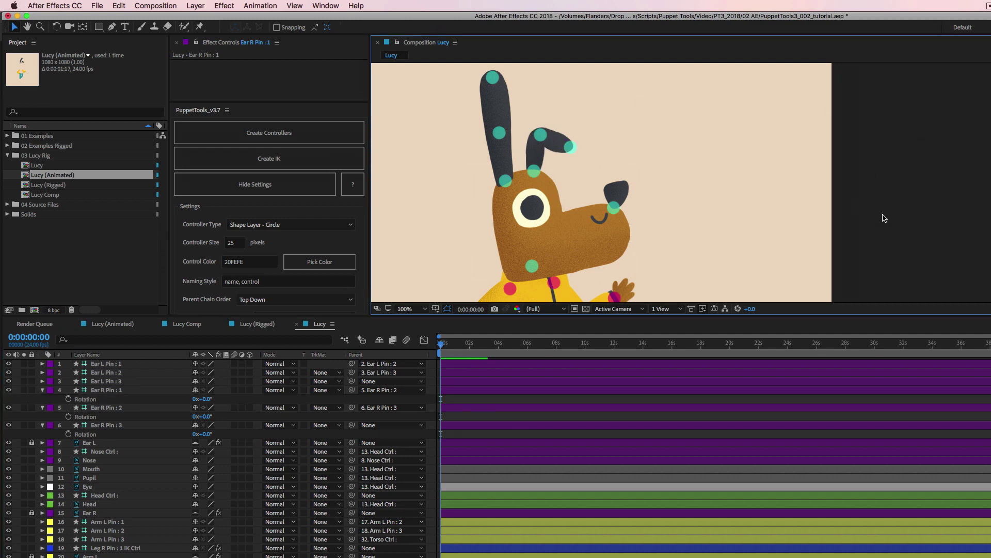
- Show the whole character, try moving Waist Ctrl to test the body rig, and undo the move
{"action": "key", "text": "comma"}
{"action": "left_click_drag", "start_coordinate": [829, 231], "coordinate": [793, 205]}
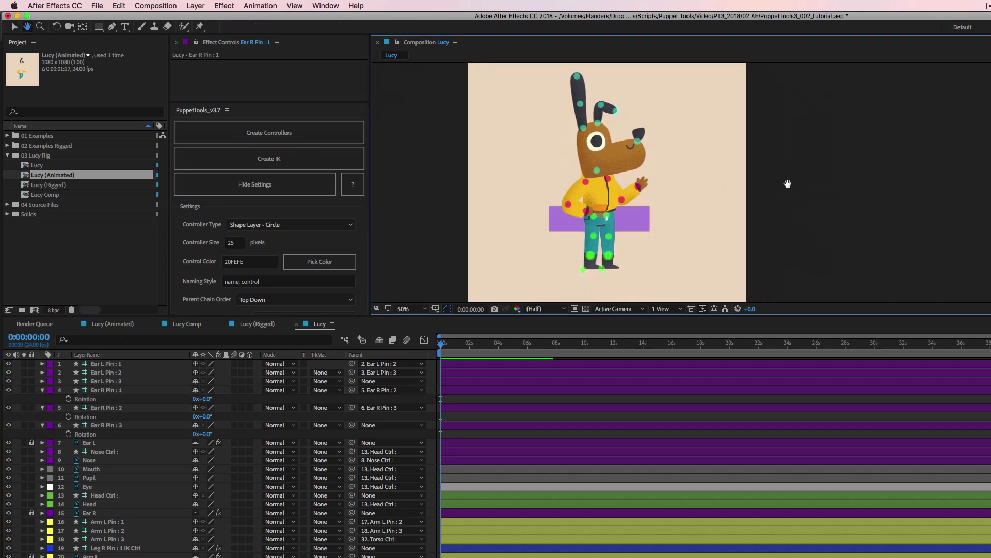
{"action": "left_click", "coordinate": [634, 221]}
{"action": "mouse_move", "coordinate": [632, 221]}
{"action": "left_mouse_down"}
{"action": "mouse_move", "coordinate": [657, 231]}
{"action": "mouse_move", "coordinate": [643, 245]}
{"action": "mouse_move", "coordinate": [594, 243]}
{"action": "mouse_move", "coordinate": [623, 215]}
{"action": "mouse_move", "coordinate": [652, 230]}
{"action": "left_mouse_up"}
{"action": "key", "text": "super+z"}
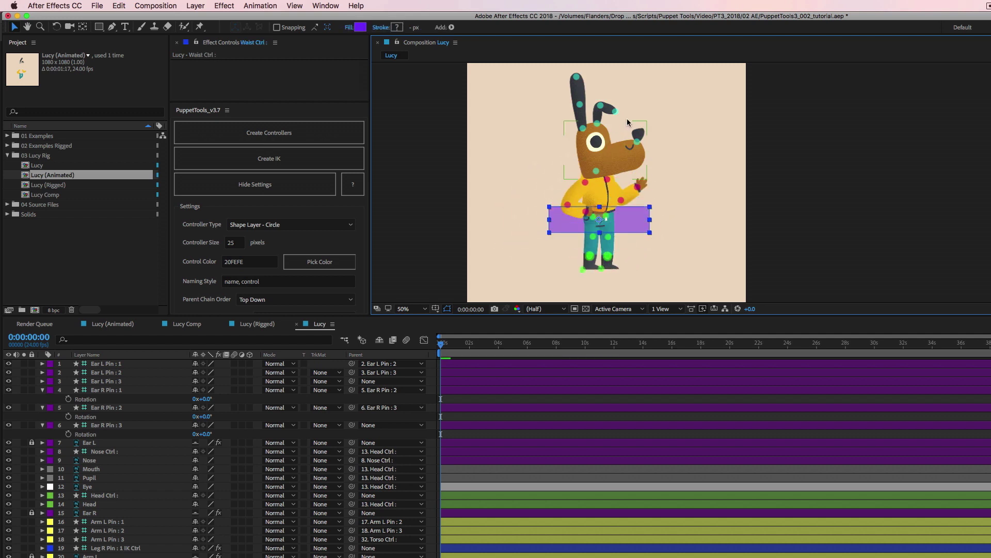
- Try moving Head Ctrl to check whether the ears follow the head, and undo the move
{"action": "left_click", "coordinate": [94, 504]}
{"action": "left_click", "coordinate": [103, 496]}
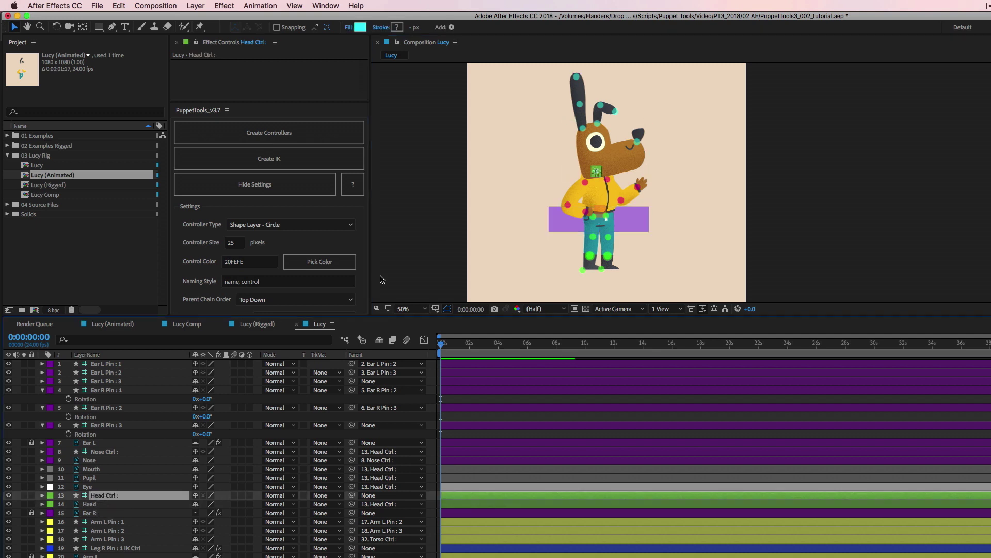
{"action": "mouse_move", "coordinate": [597, 171]}
{"action": "left_mouse_down"}
{"action": "mouse_move", "coordinate": [588, 175]}
{"action": "mouse_move", "coordinate": [598, 171]}
{"action": "left_mouse_up"}
{"action": "key", "text": "super+z"}
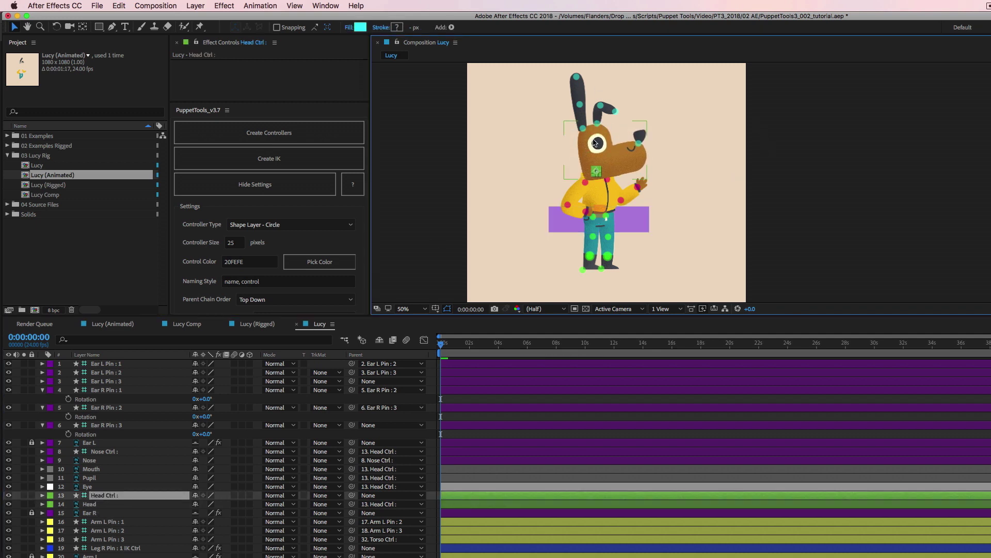
- Parent Ear L Pin : 3 and Ear R Pin : 3 to Head Ctrl, and test the attached ears by temporarily moving the head
{"action": "left_click", "coordinate": [42, 391]}
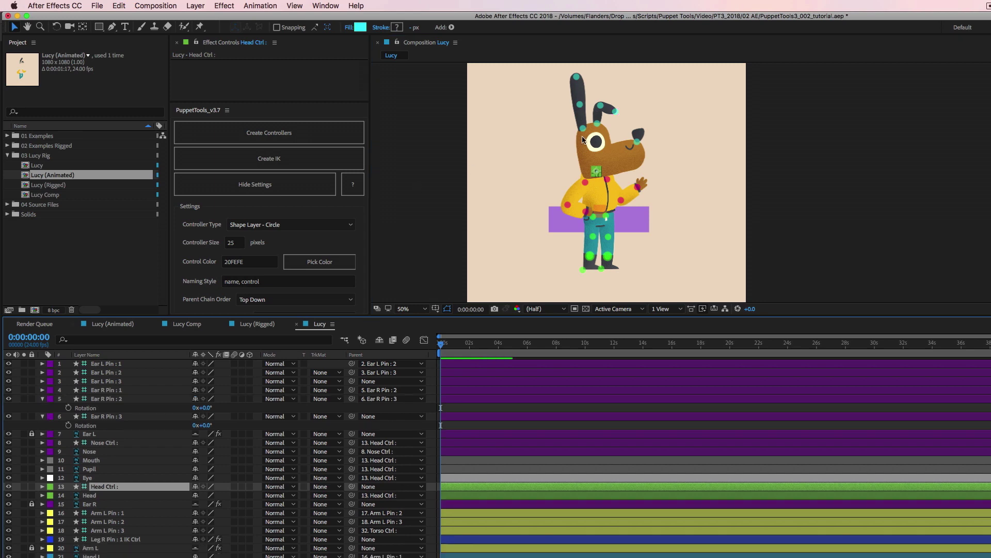
{"action": "left_click", "coordinate": [107, 399]}
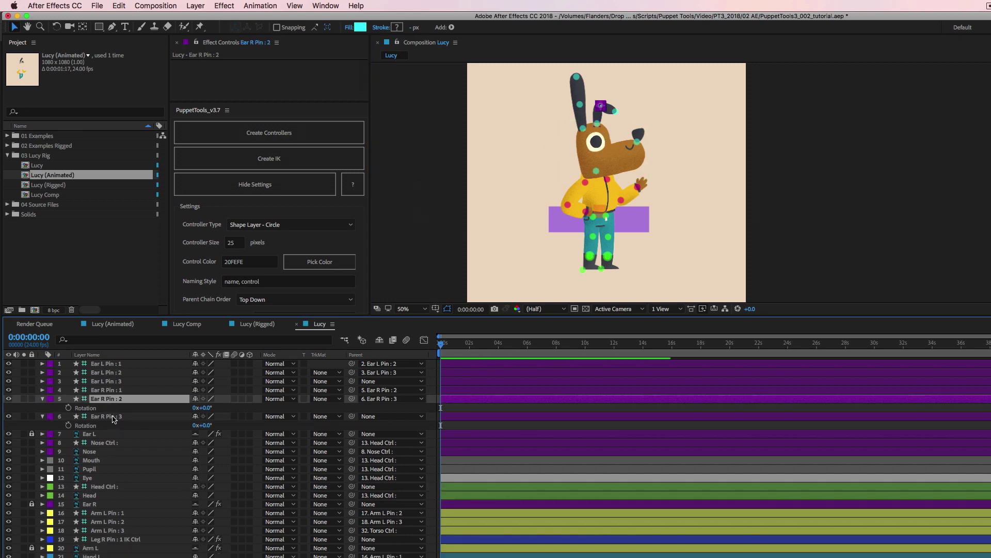
{"action": "left_click", "coordinate": [113, 417]}
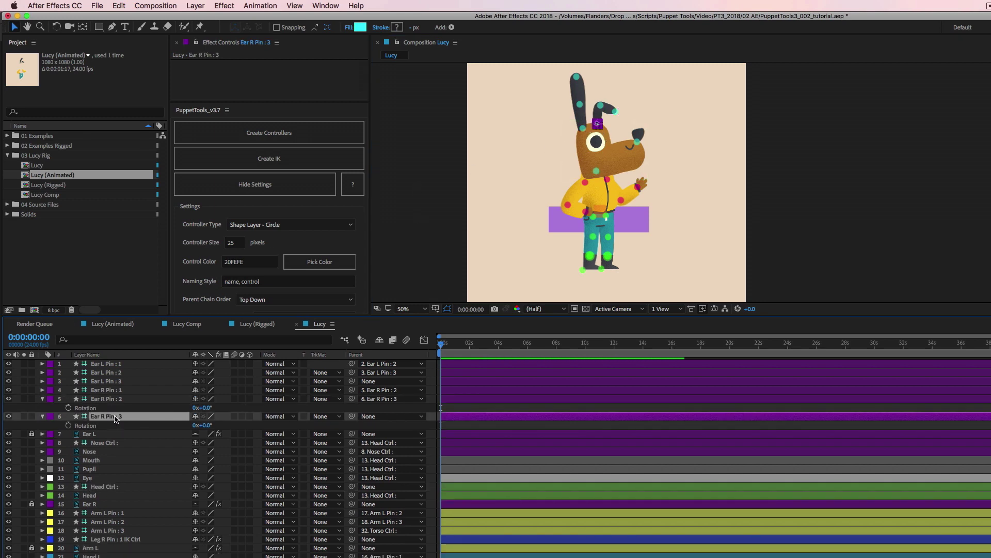
{"action": "left_click", "coordinate": [118, 382]}
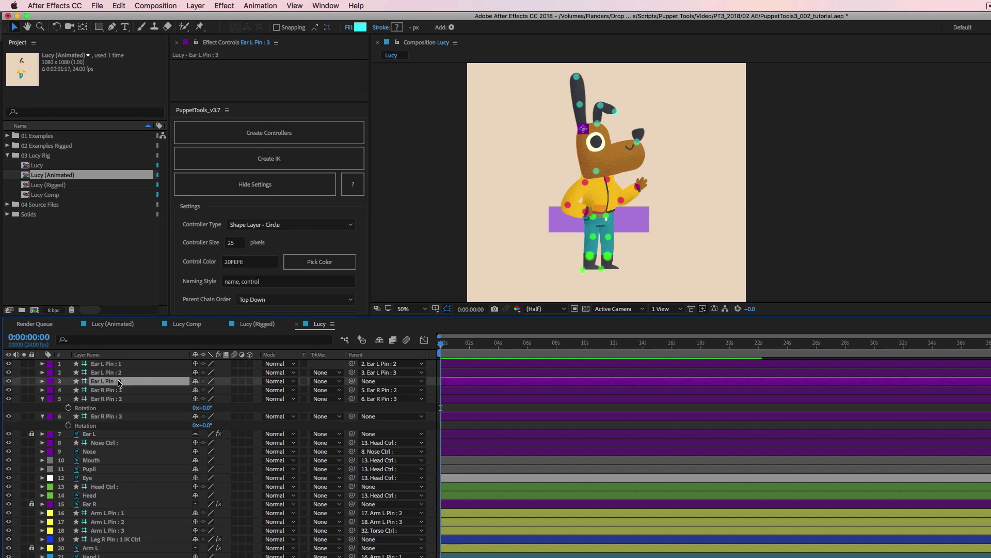
{"action": "left_click", "coordinate": [117, 417], "text": "super"}
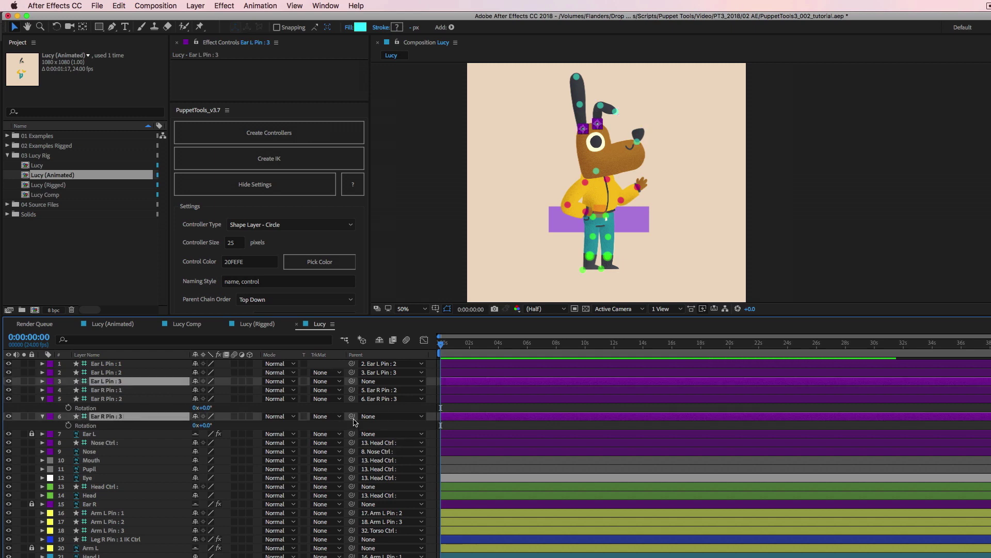
{"action": "left_click_drag", "start_coordinate": [352, 417], "coordinate": [110, 486]}
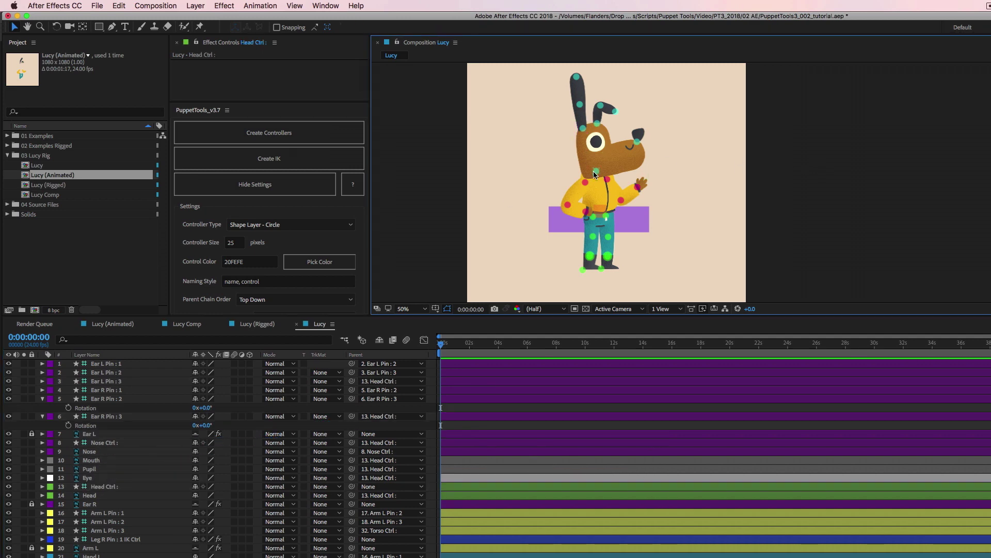
{"action": "mouse_move", "coordinate": [597, 171]}
{"action": "left_mouse_down"}
{"action": "mouse_move", "coordinate": [613, 173]}
{"action": "mouse_move", "coordinate": [584, 175]}
{"action": "mouse_move", "coordinate": [605, 165]}
{"action": "mouse_move", "coordinate": [612, 174]}
{"action": "left_mouse_up"}
{"action": "key", "text": "super+z"}
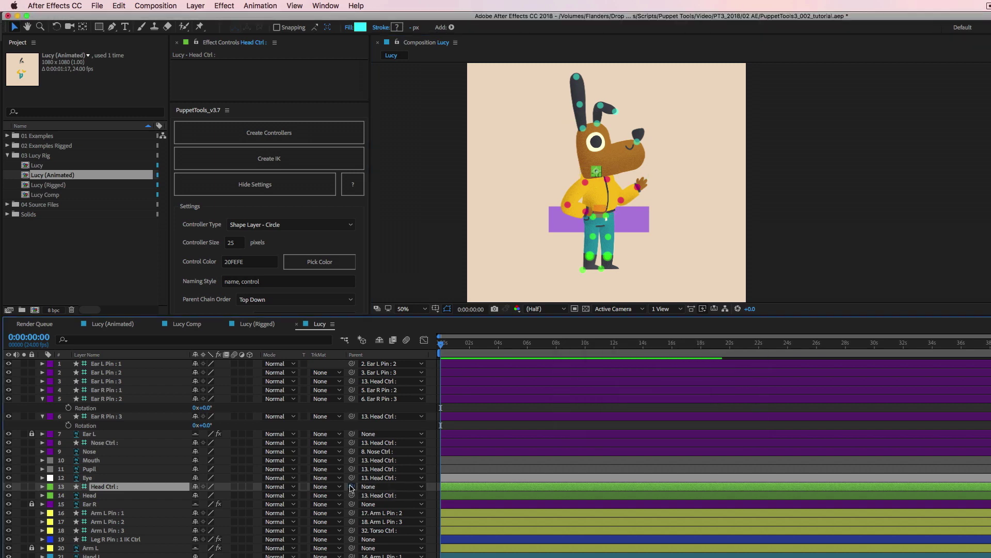
- Parent Head Ctrl to Torso Ctrl, and test the connected rig by temporarily moving Waist Ctrl and Head Ctrl
{"action": "left_click_drag", "start_coordinate": [351, 488], "coordinate": [279, 557]}
{"action": "left_click", "coordinate": [602, 211]}
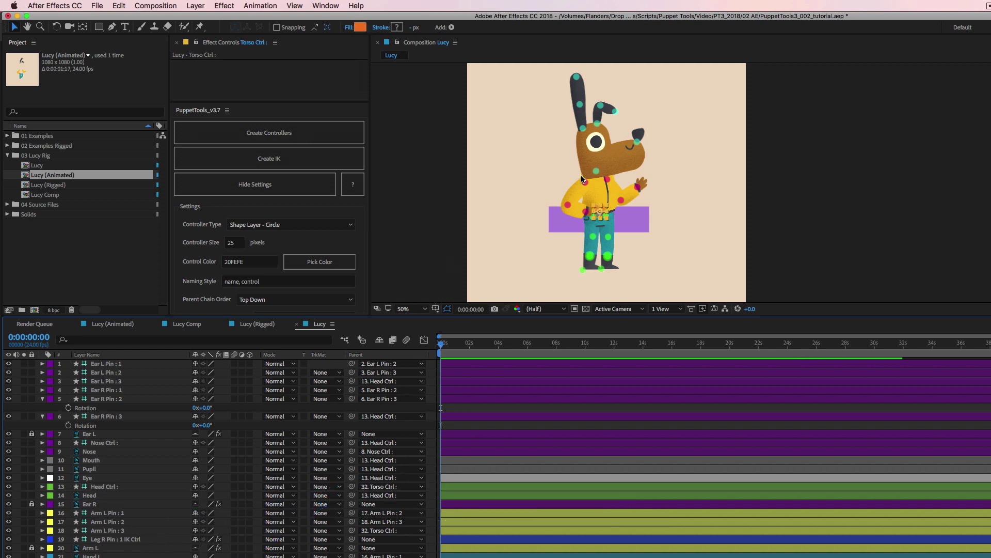
{"action": "left_click_drag", "start_coordinate": [648, 223], "coordinate": [659, 216]}
{"action": "mouse_move", "coordinate": [659, 234]}
{"action": "left_mouse_down"}
{"action": "mouse_move", "coordinate": [572, 207]}
{"action": "mouse_move", "coordinate": [645, 205]}
{"action": "mouse_move", "coordinate": [655, 214]}
{"action": "mouse_move", "coordinate": [625, 201]}
{"action": "mouse_move", "coordinate": [634, 228]}
{"action": "mouse_move", "coordinate": [640, 214]}
{"action": "left_mouse_up"}
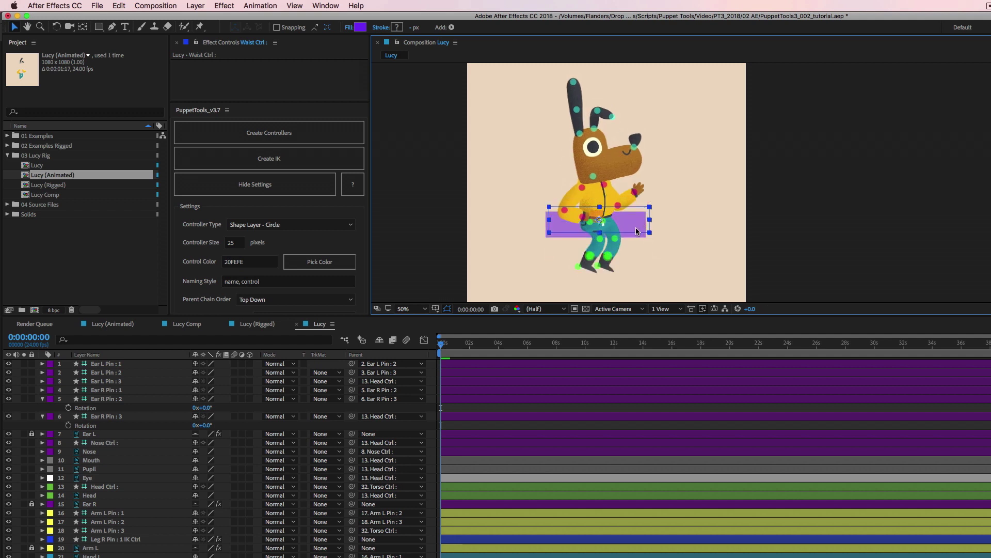
{"action": "left_click_drag", "start_coordinate": [596, 171], "coordinate": [606, 171]}
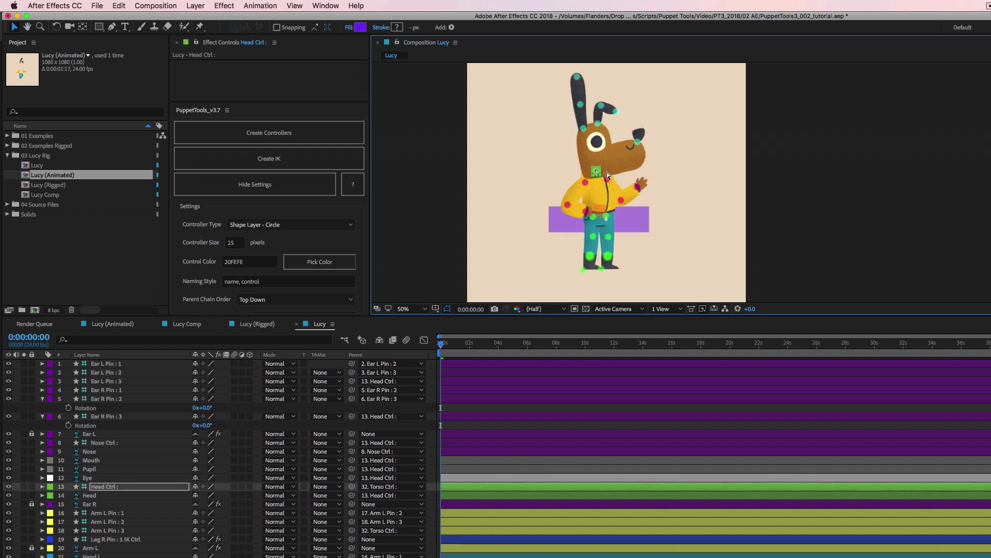
{"action": "left_click", "coordinate": [837, 180]}
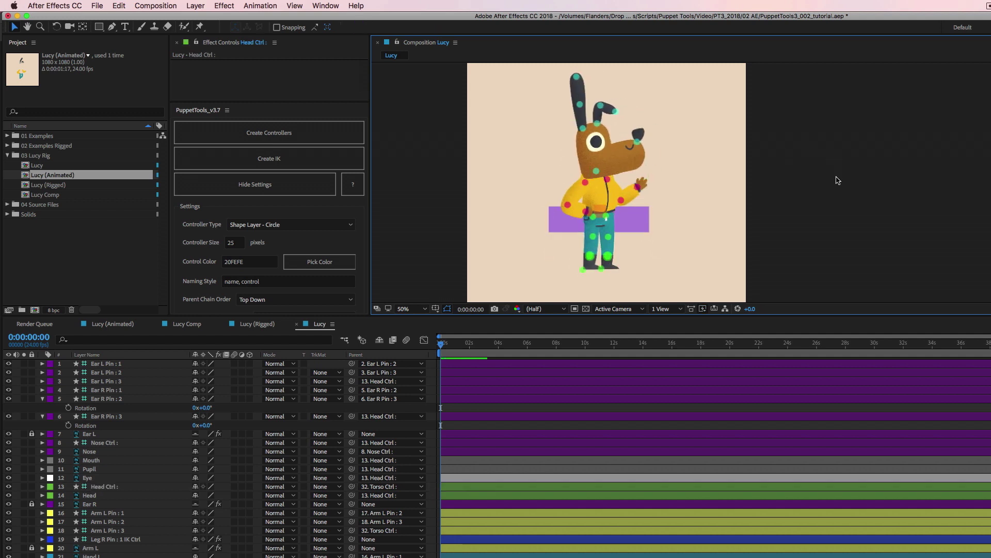
- Fit the whole character in the view and switch to the Lucy (Animated) composition to review the rig in motion
{"action": "scroll", "coordinate": [836, 181], "scroll_direction": "up", "scroll_amount": 2}
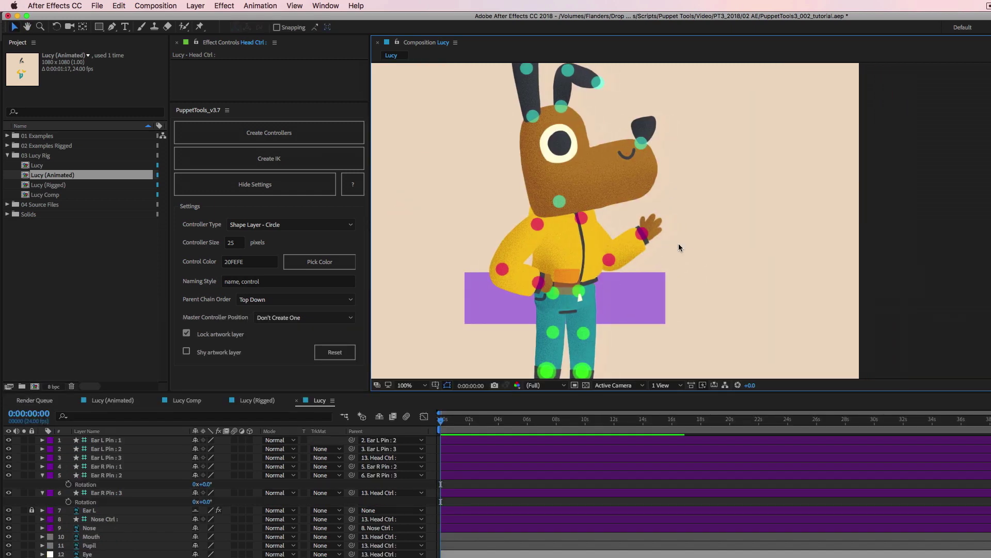
{"action": "scroll", "coordinate": [679, 244], "scroll_direction": "down", "scroll_amount": 1}
{"action": "key", "text": "space"}
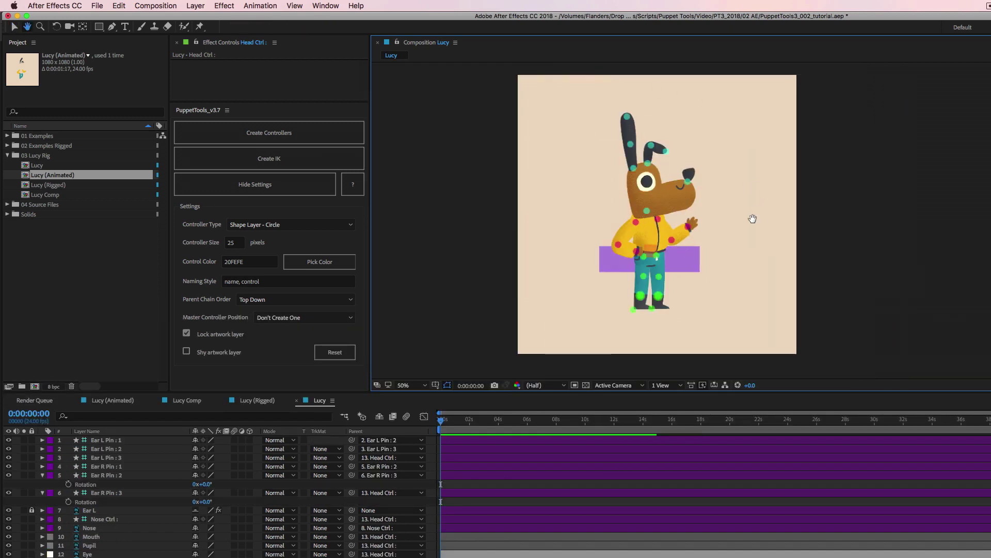
{"action": "left_click_drag", "start_coordinate": [746, 220], "coordinate": [689, 237]}
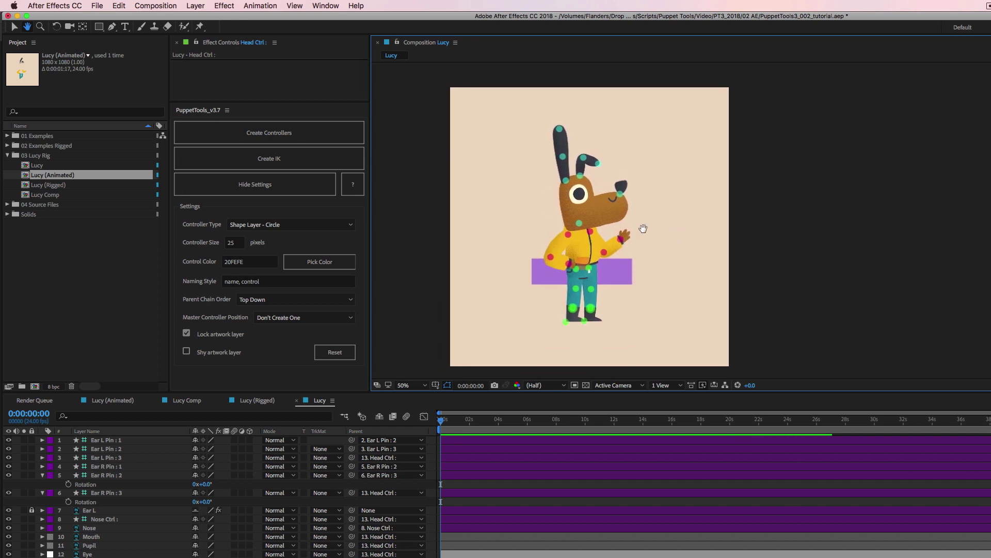
{"action": "key", "text": "v"}
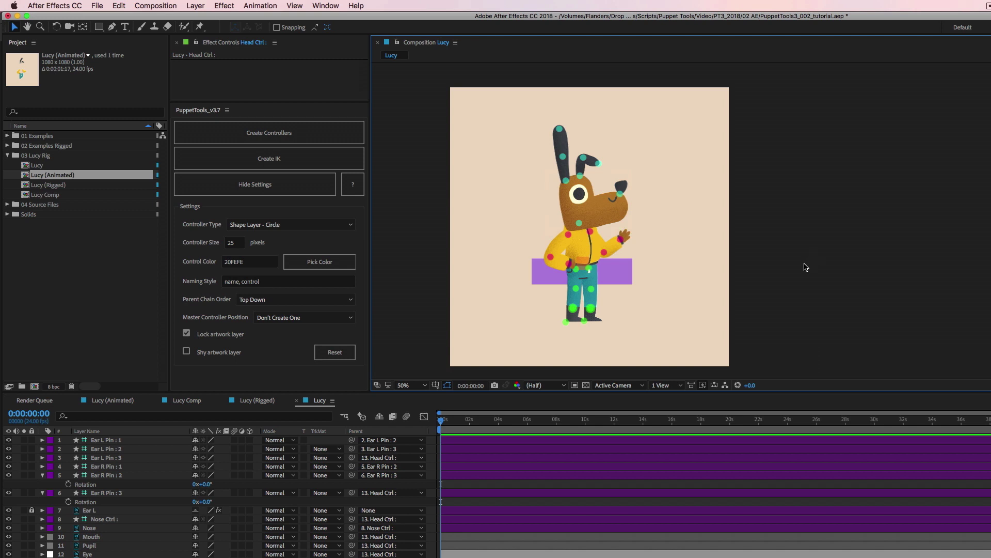
{"action": "left_click", "coordinate": [126, 404]}
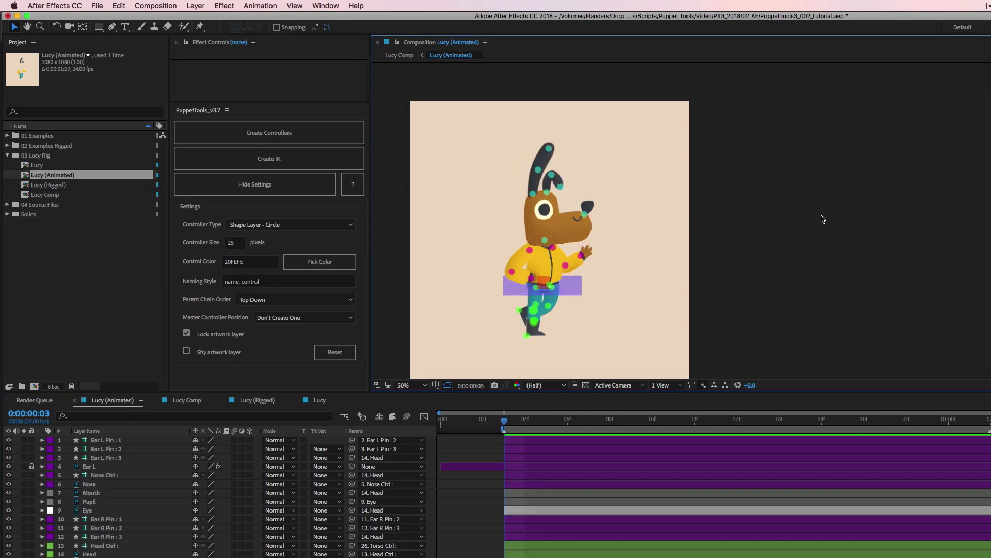